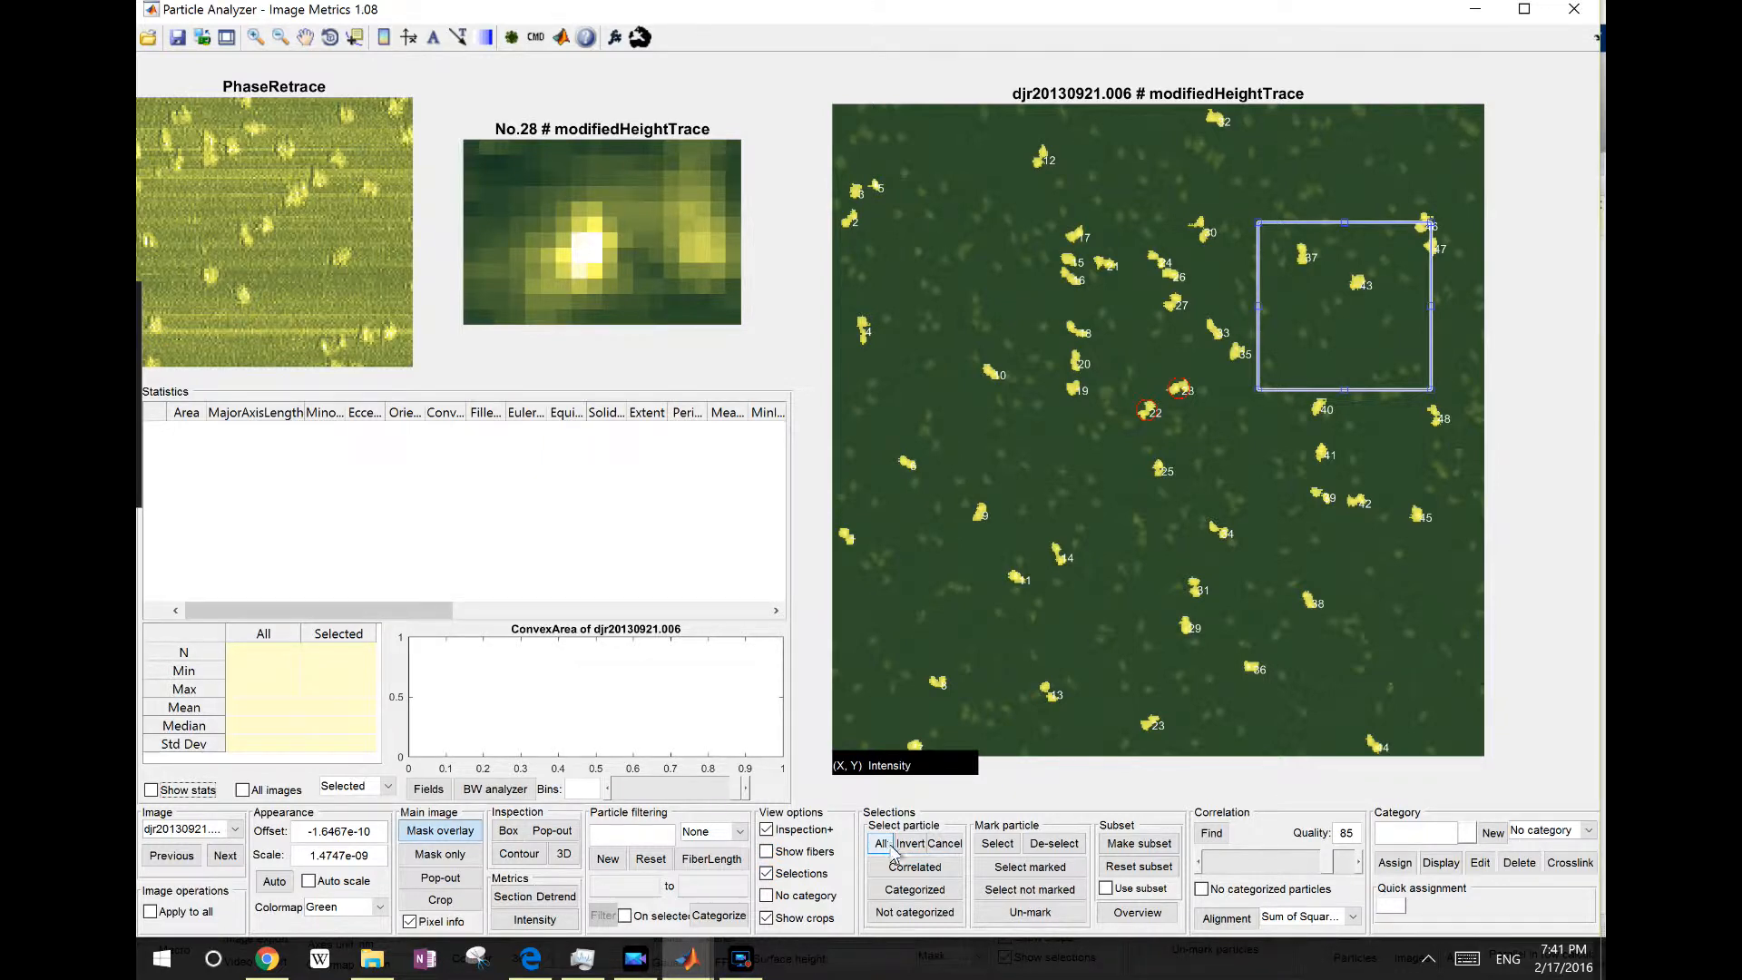
Clear the current particle selection, reselect all particles and show their statistics table across all its fields.
click(945, 843)
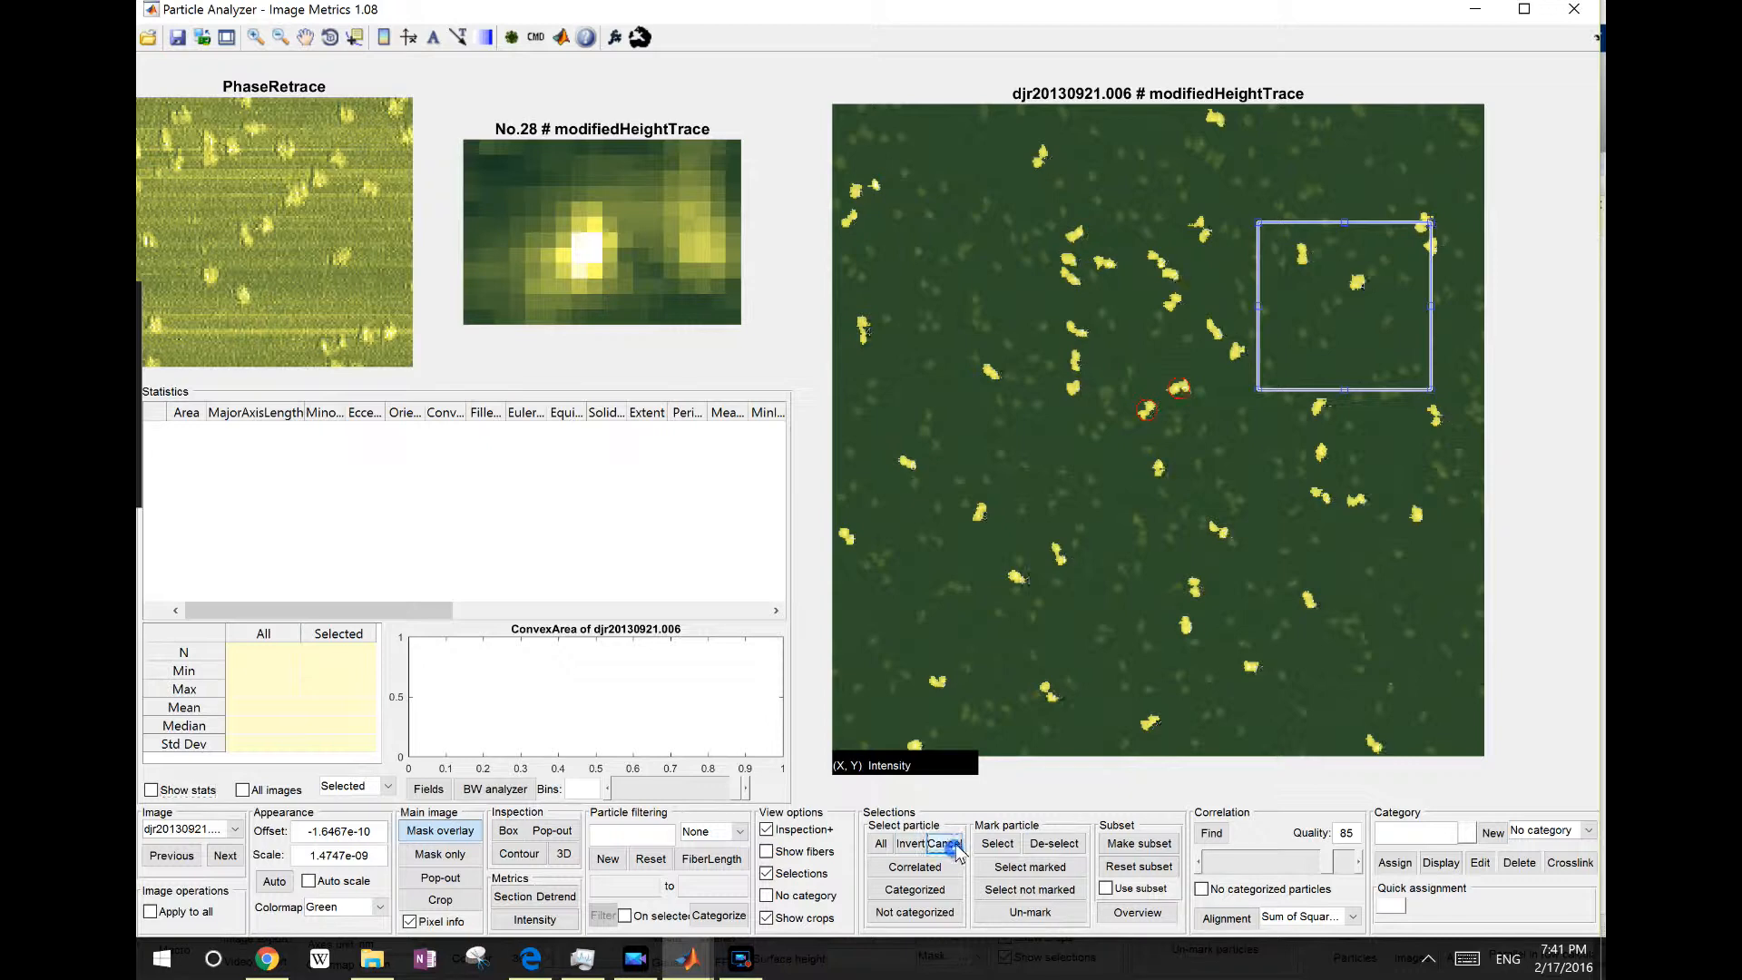
click(880, 842)
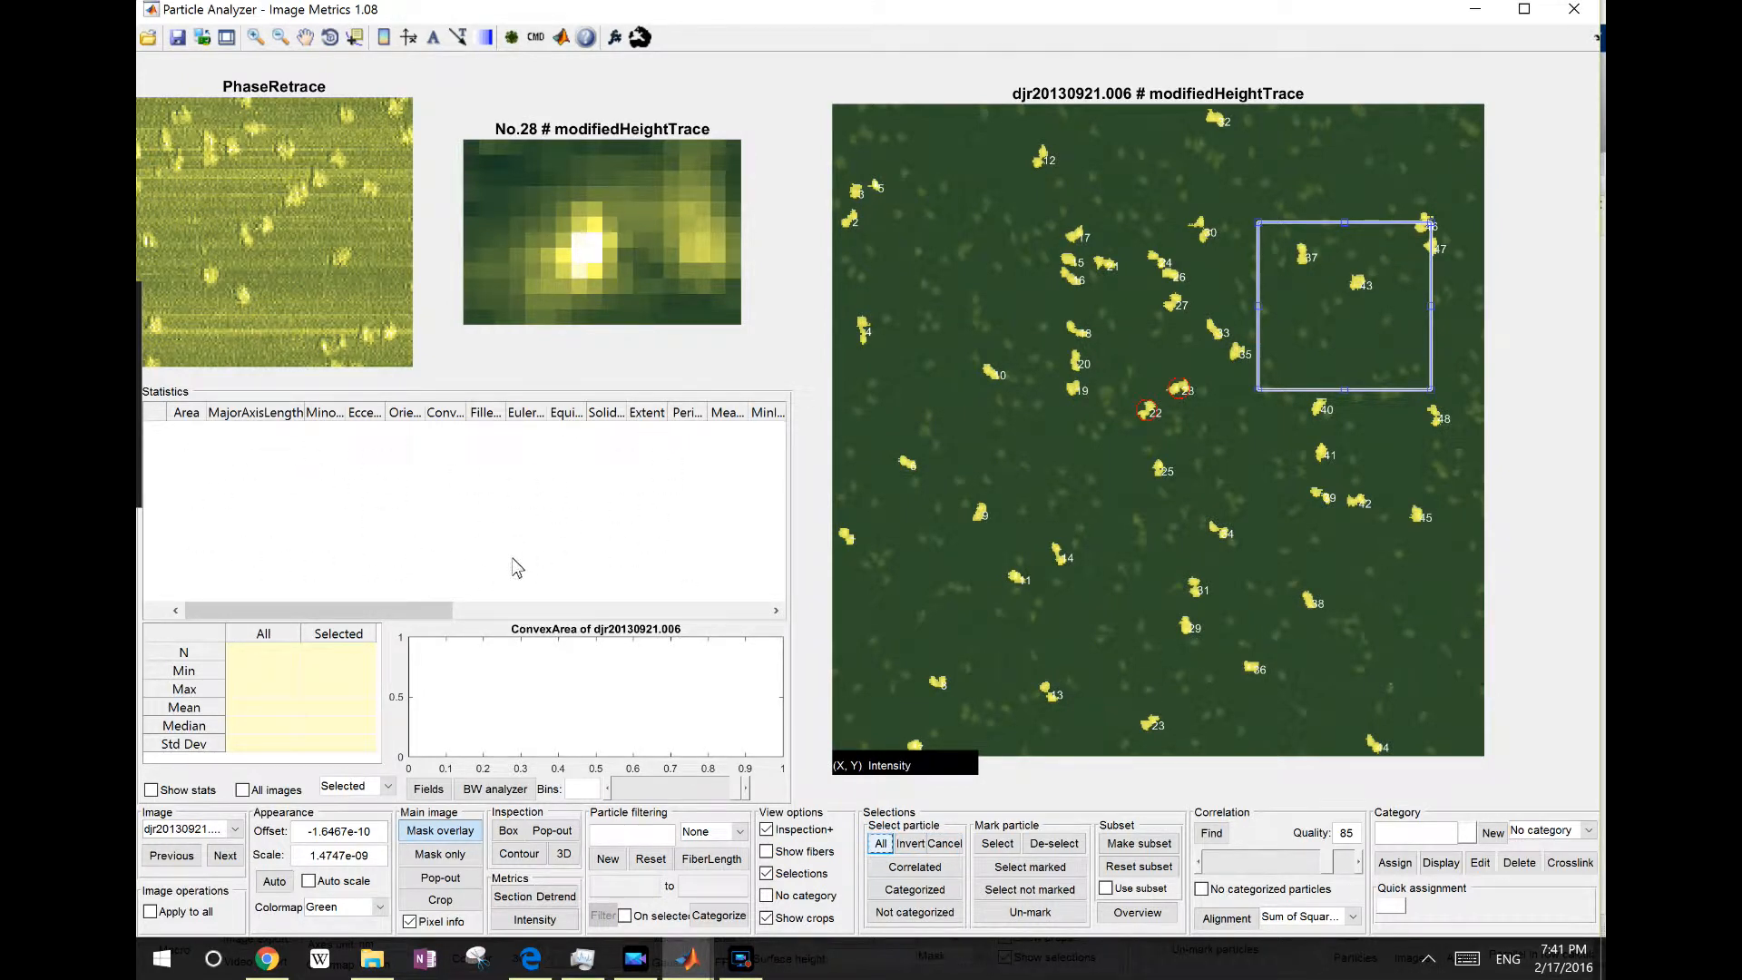
click(184, 796)
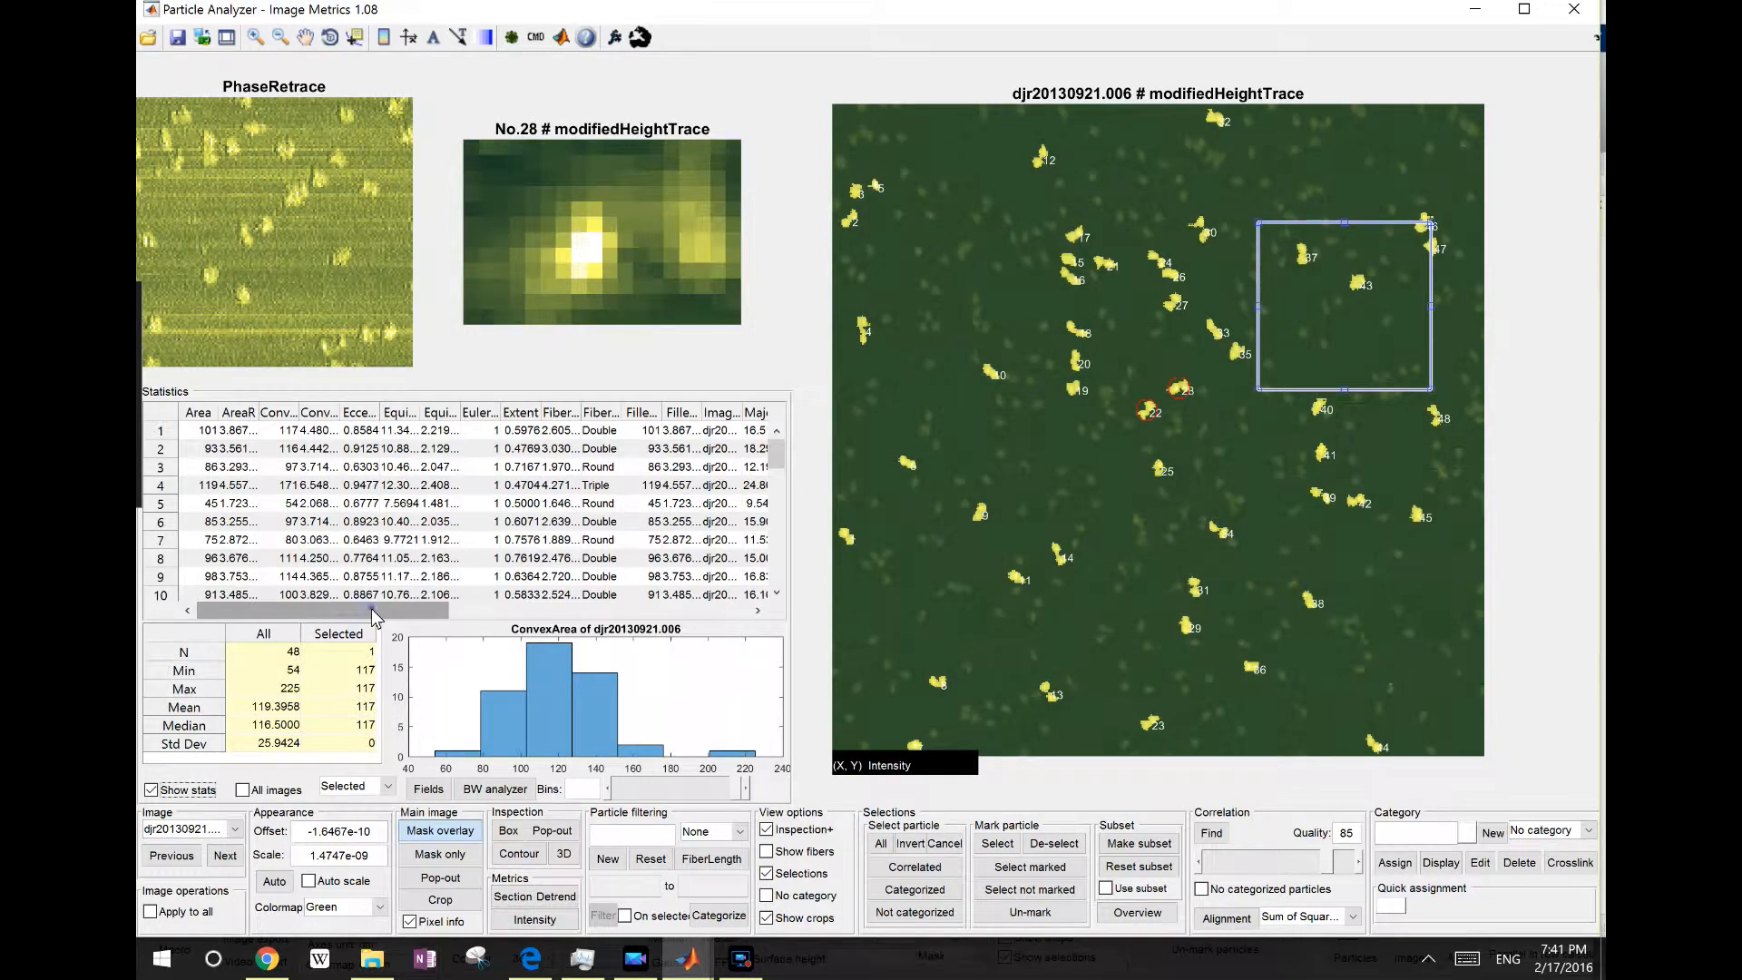
drag(372, 608, 219, 621)
mouse_move(776, 455)
mouse_down()
mouse_move(786, 582)
mouse_move(798, 431)
mouse_up()
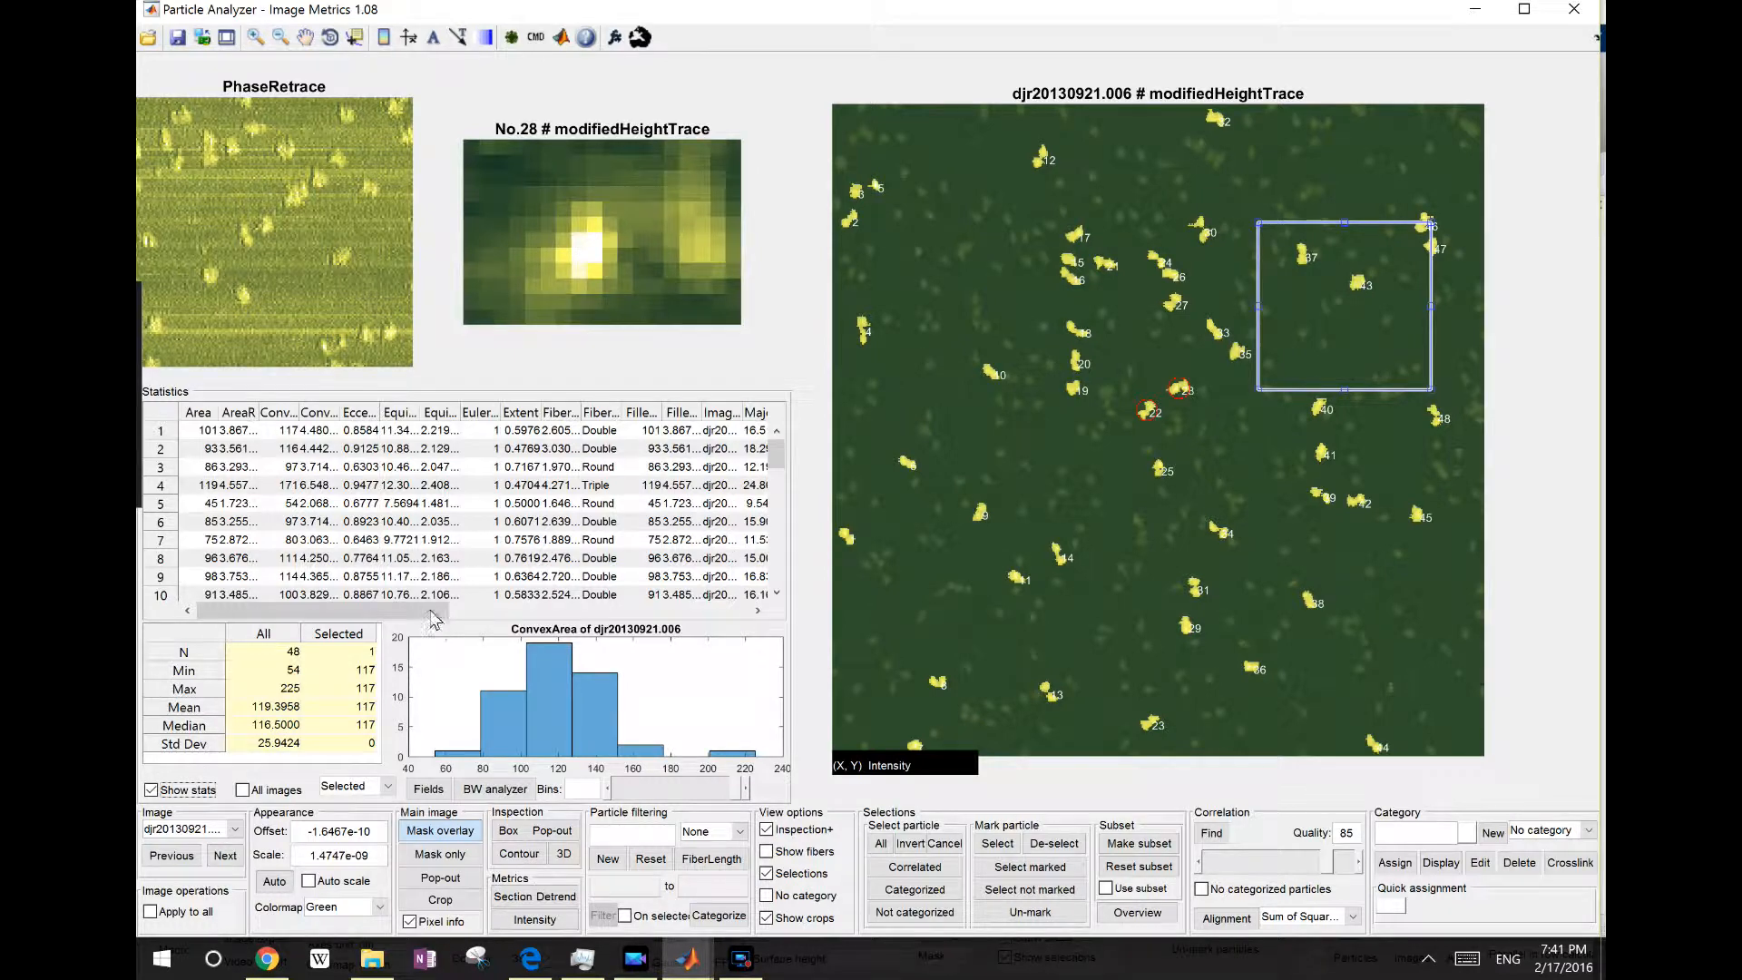
drag(437, 611, 739, 604)
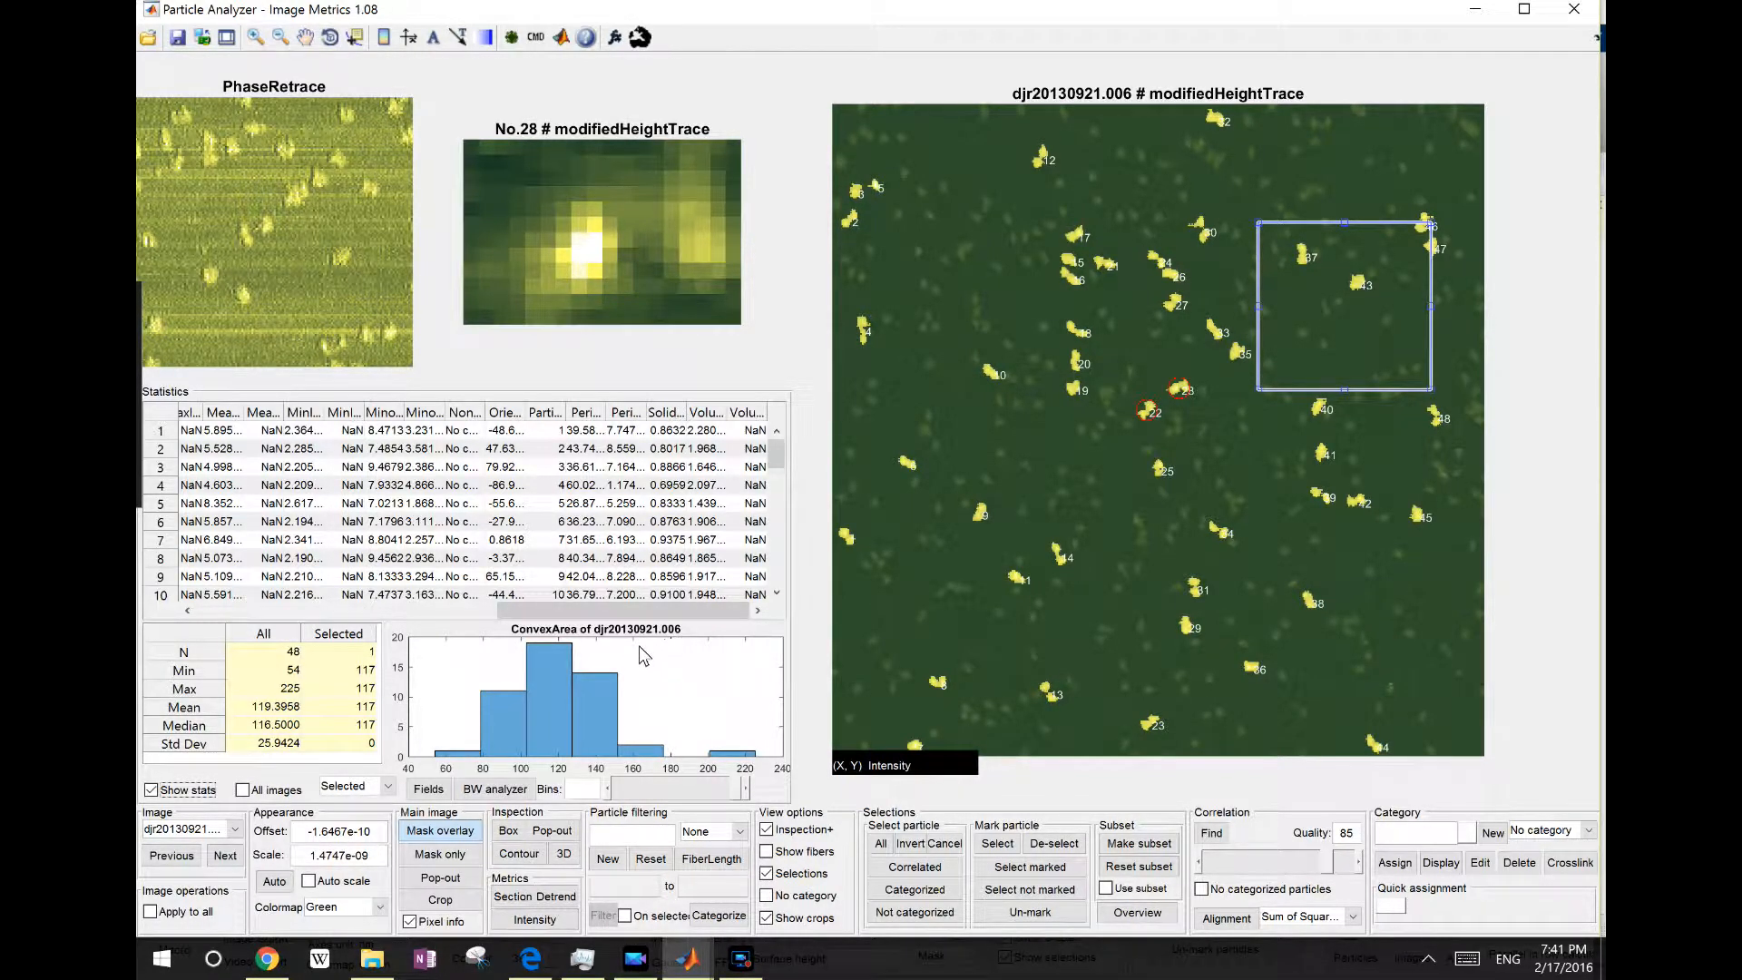
Limit the statistics table to the fields MaxIntensity, Imagename, ParticleN, FiberLengthR and VolumeR.
click(428, 788)
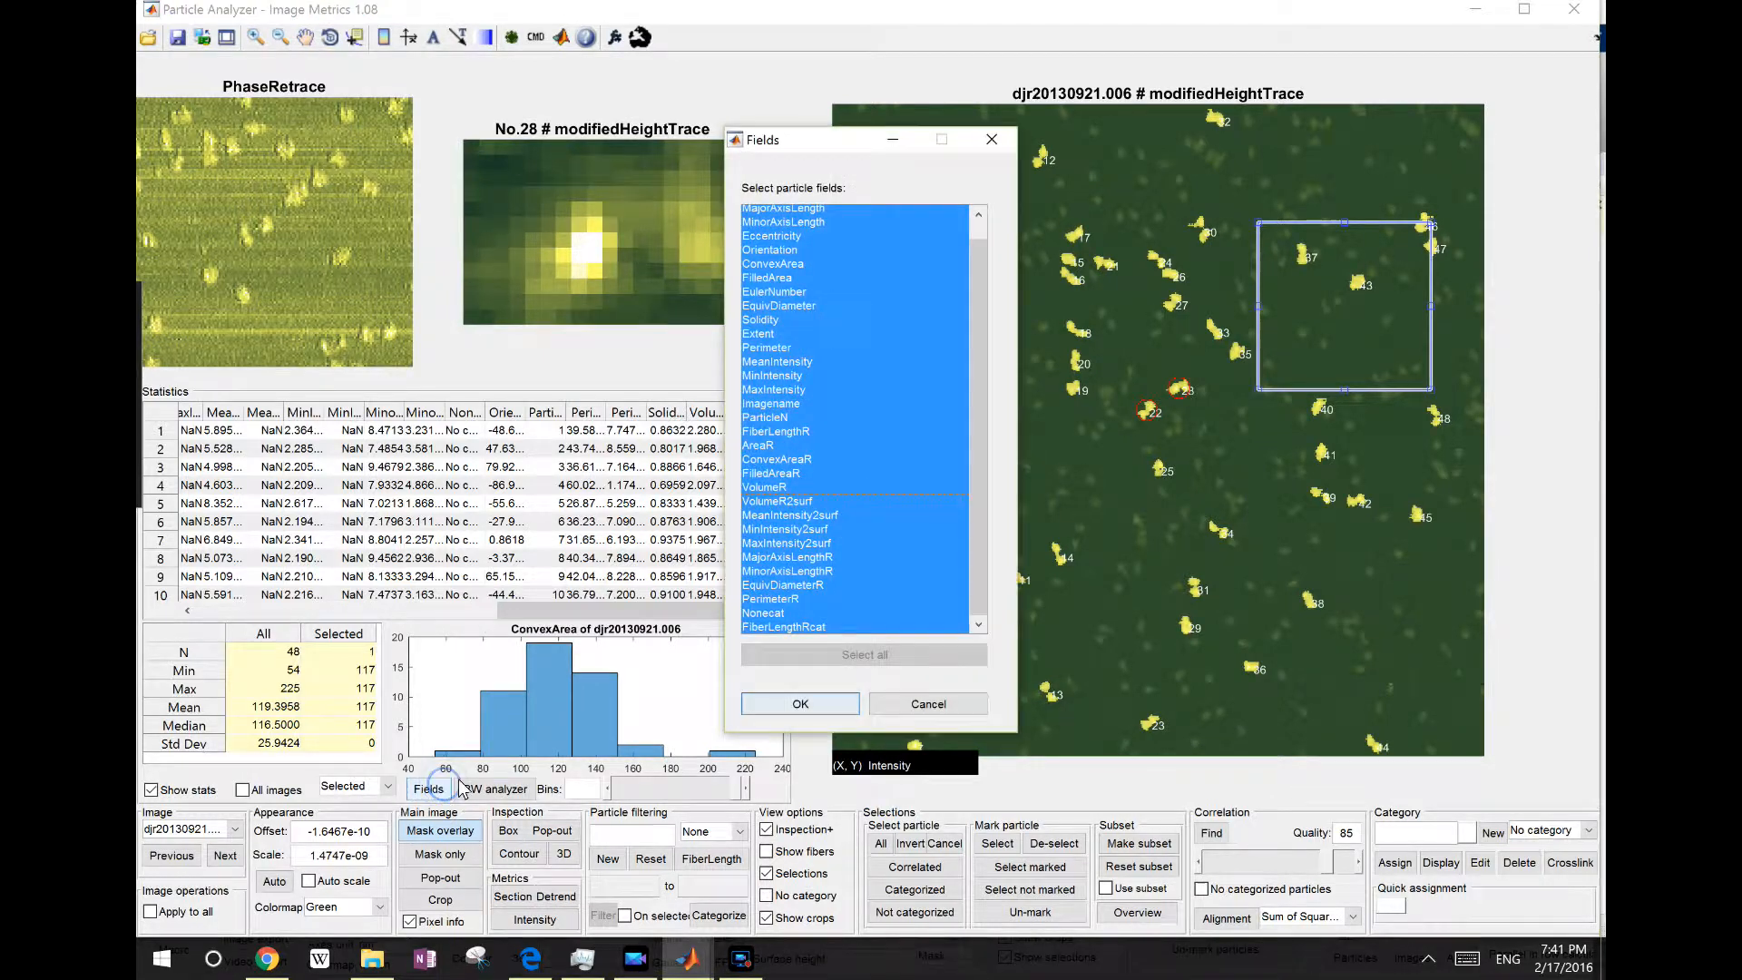
drag(973, 454, 954, 563)
click(791, 419)
shift+click(786, 404)
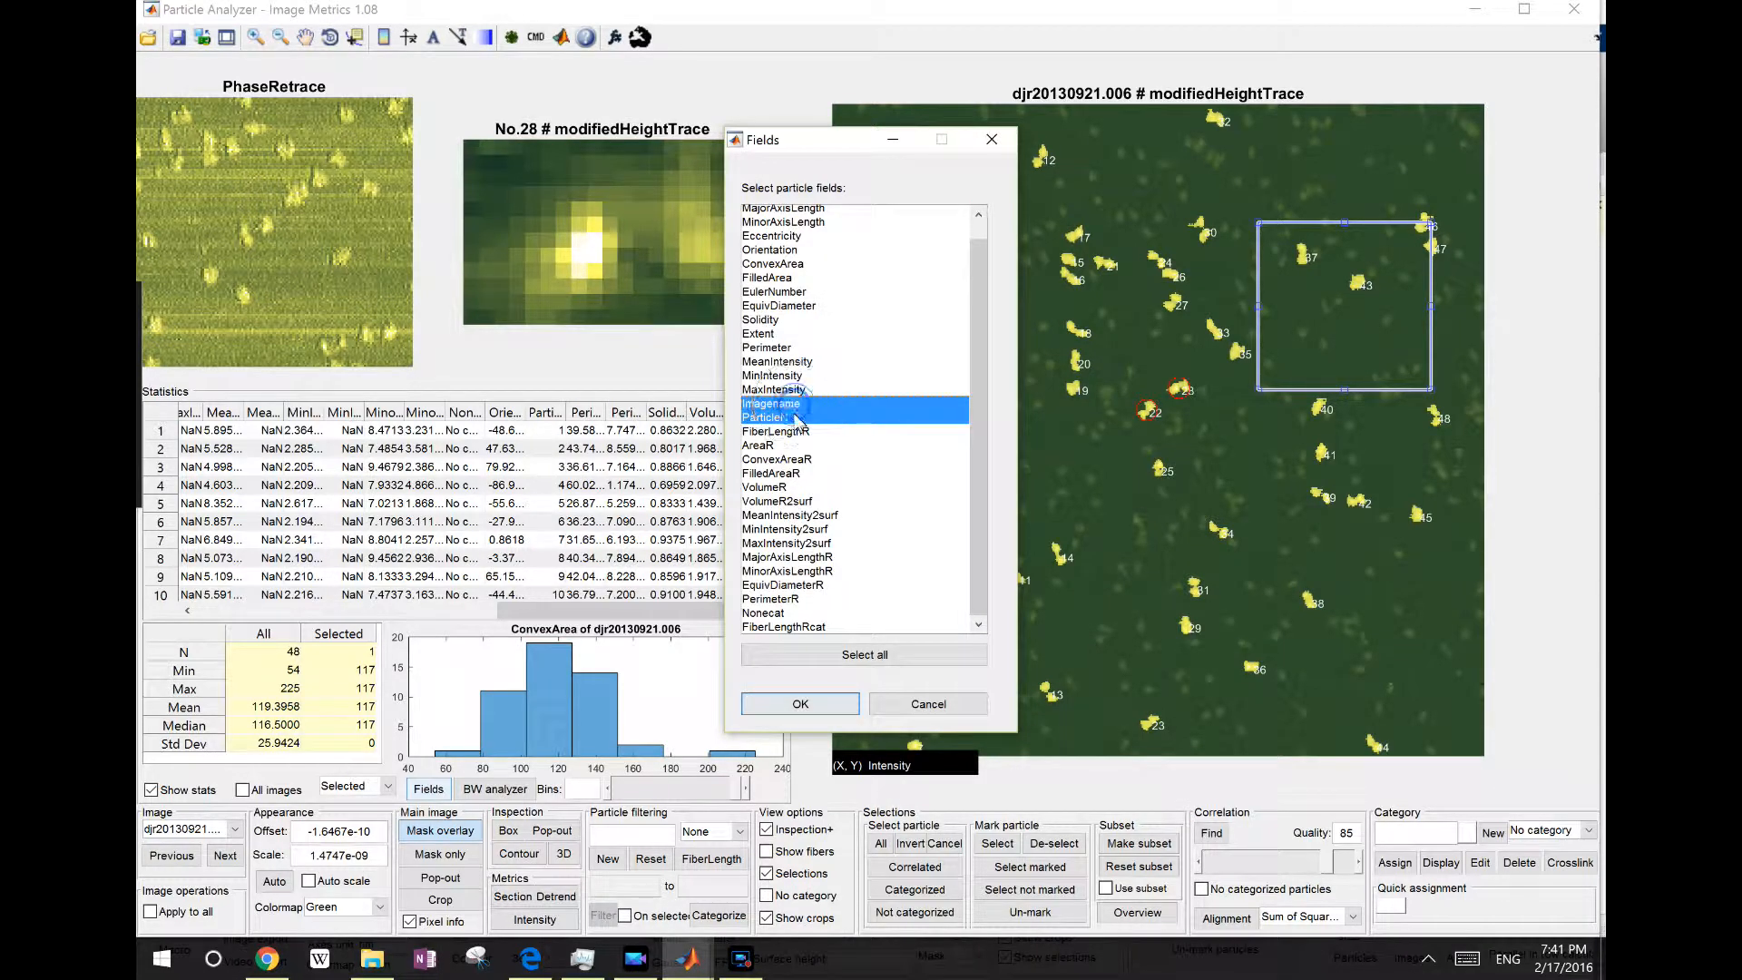
ctrl+click(822, 490)
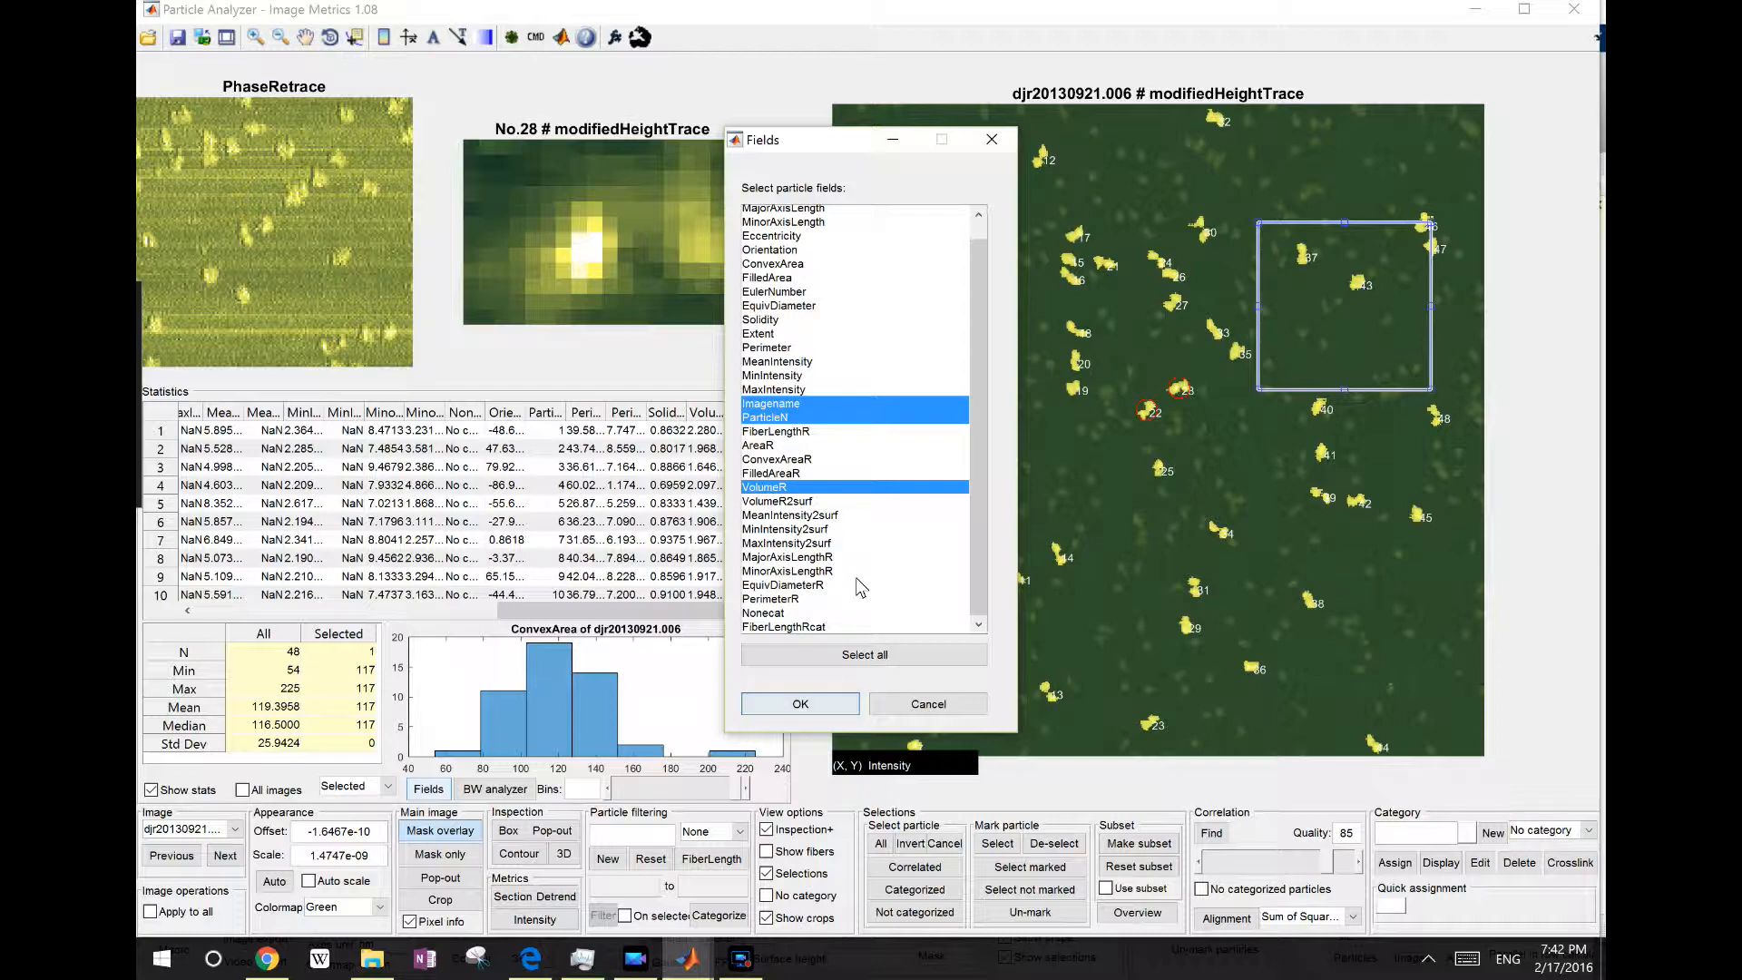
ctrl+click(807, 432)
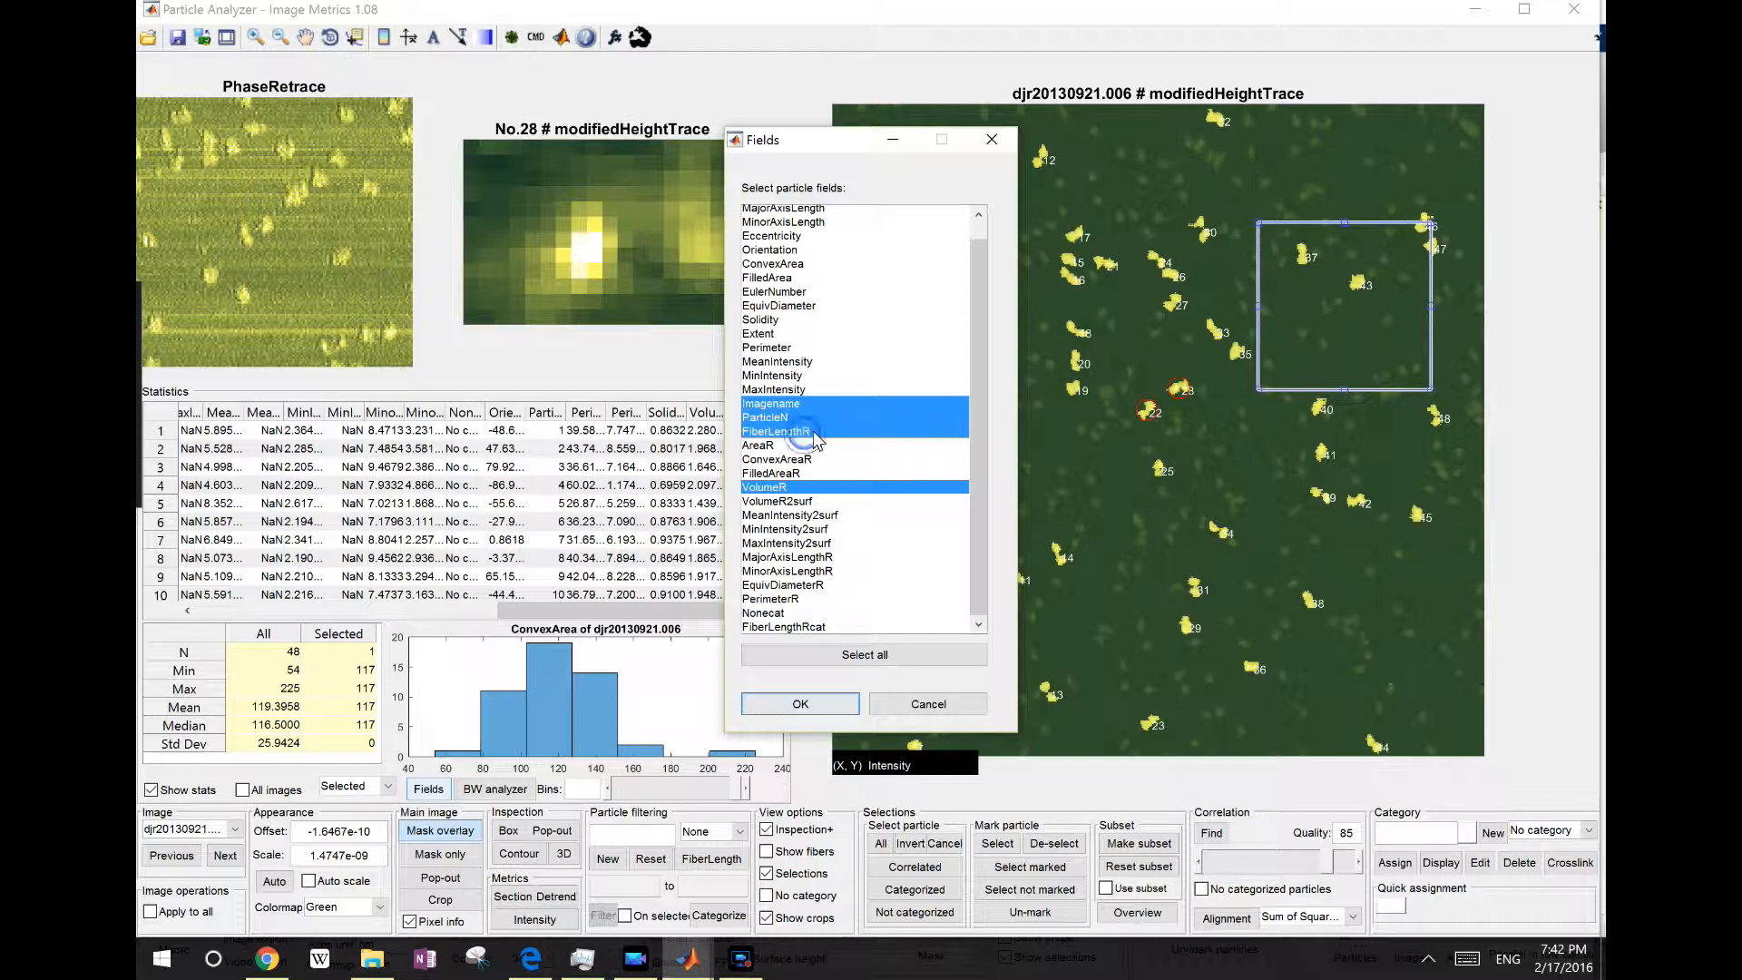
ctrl+click(804, 407)
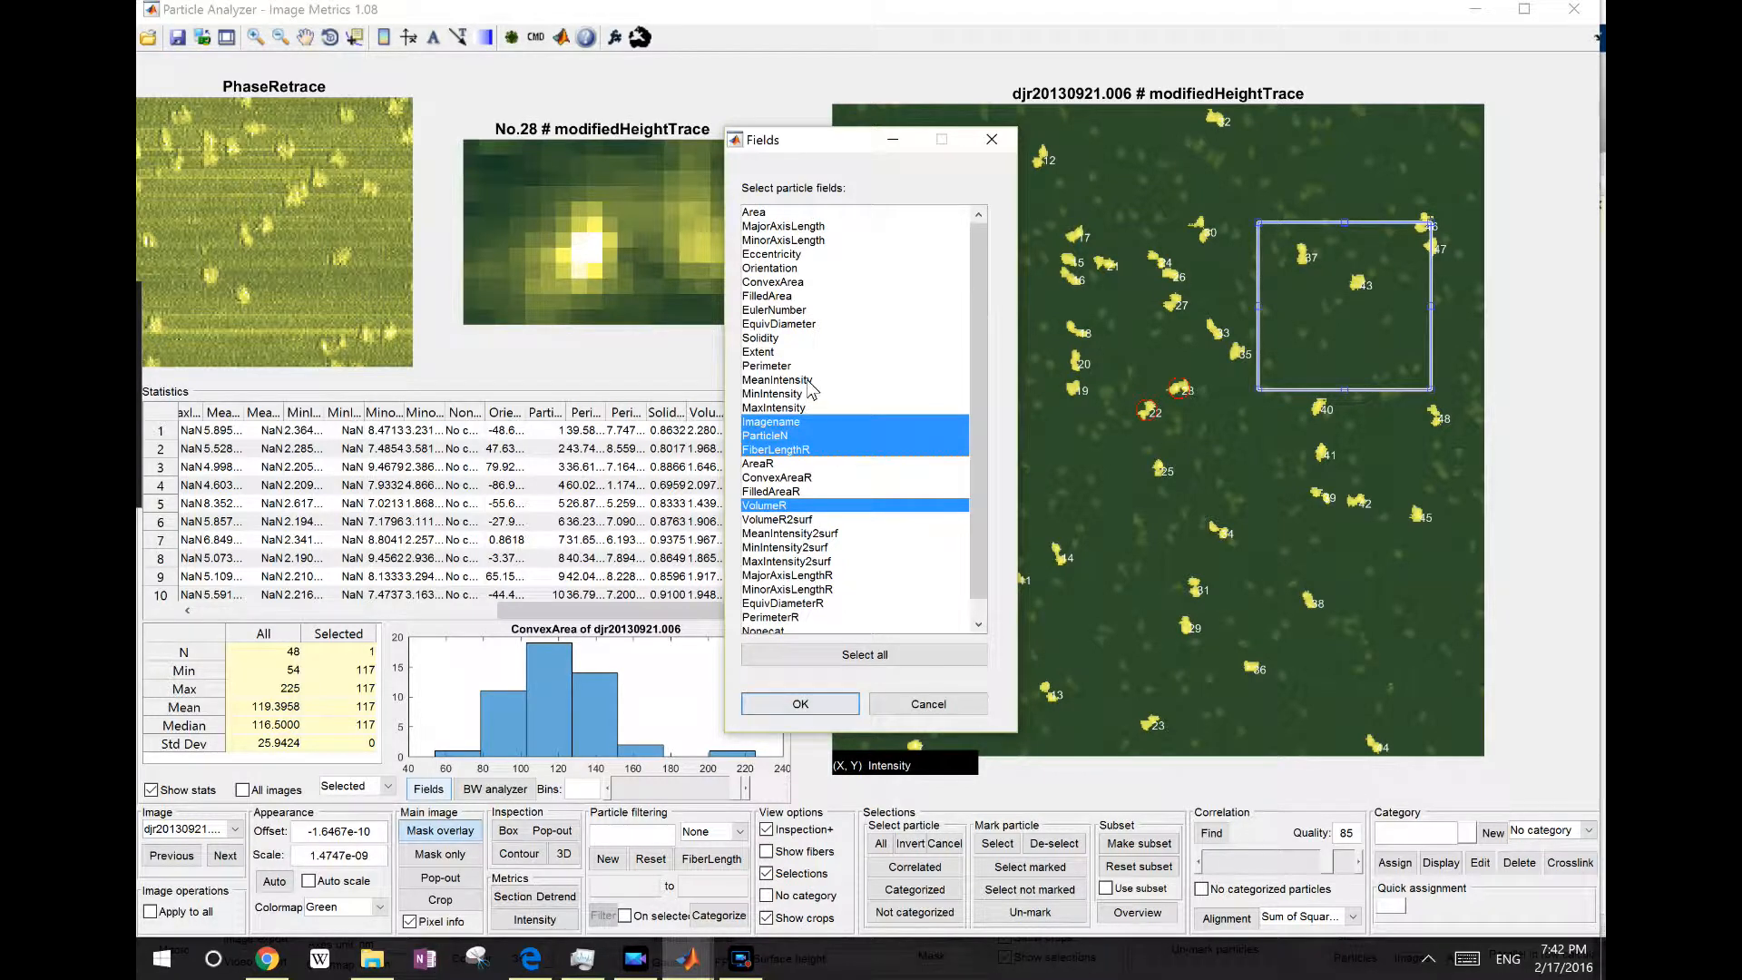
click(816, 704)
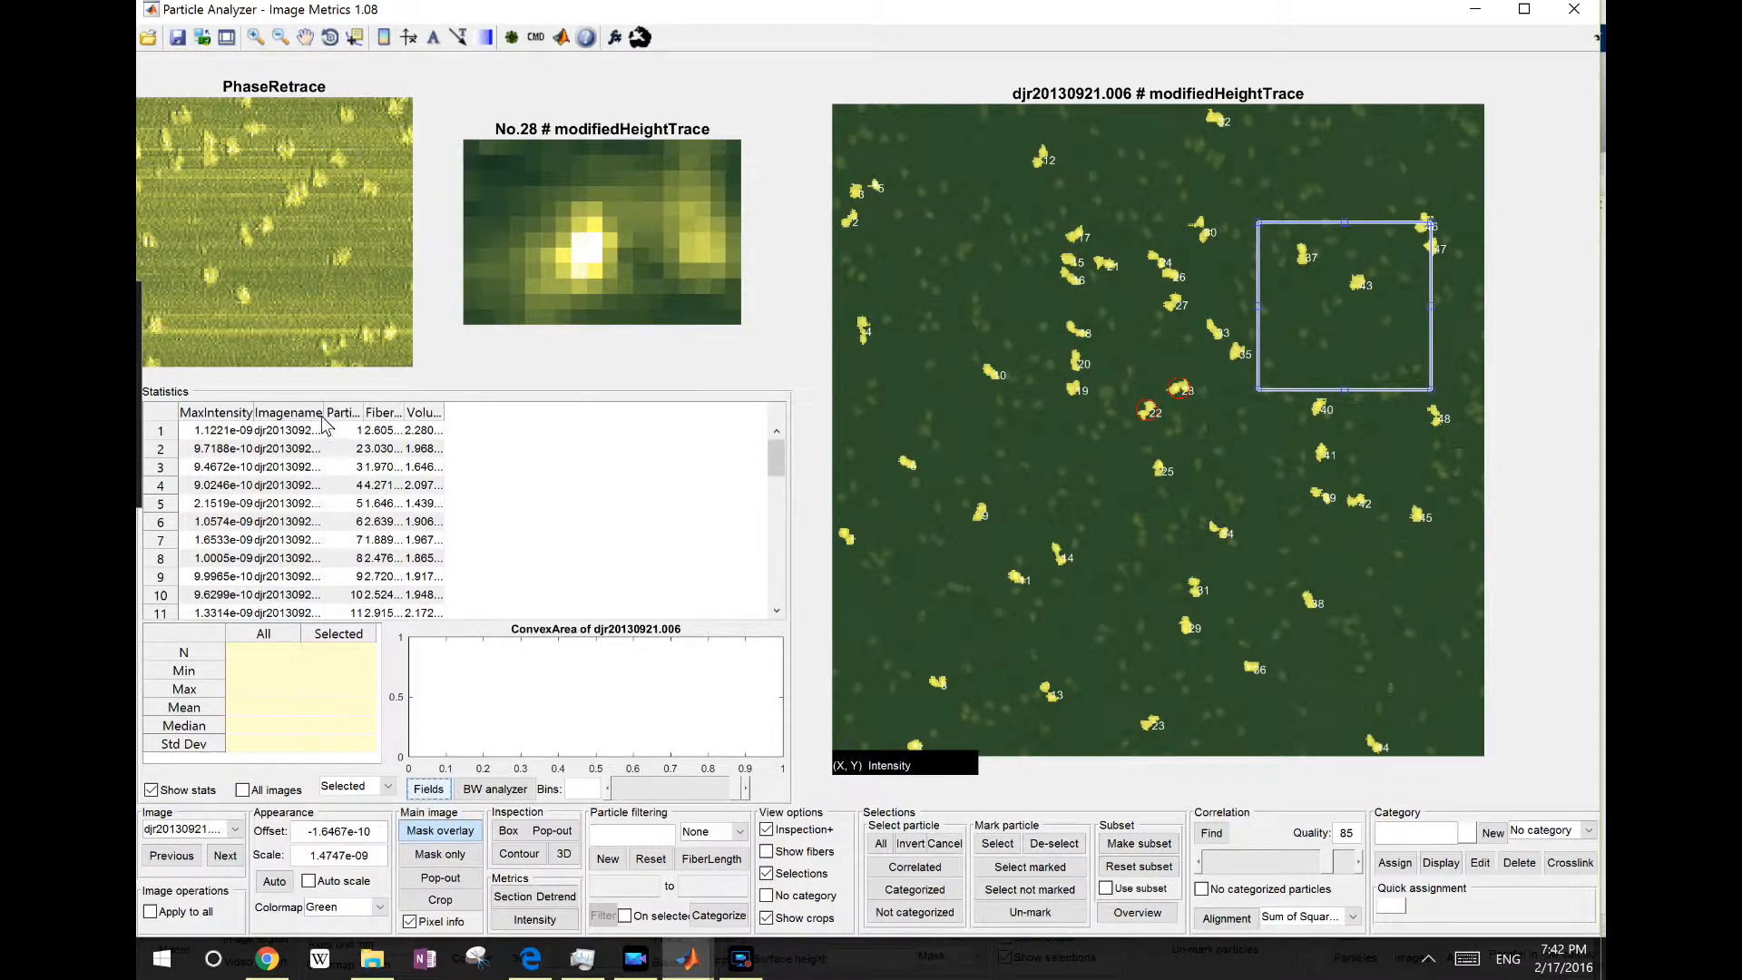
Reorder the statistics columns to Imagename, ParticleN, MaxIntensity and widen the truncated columns.
drag(324, 416, 428, 415)
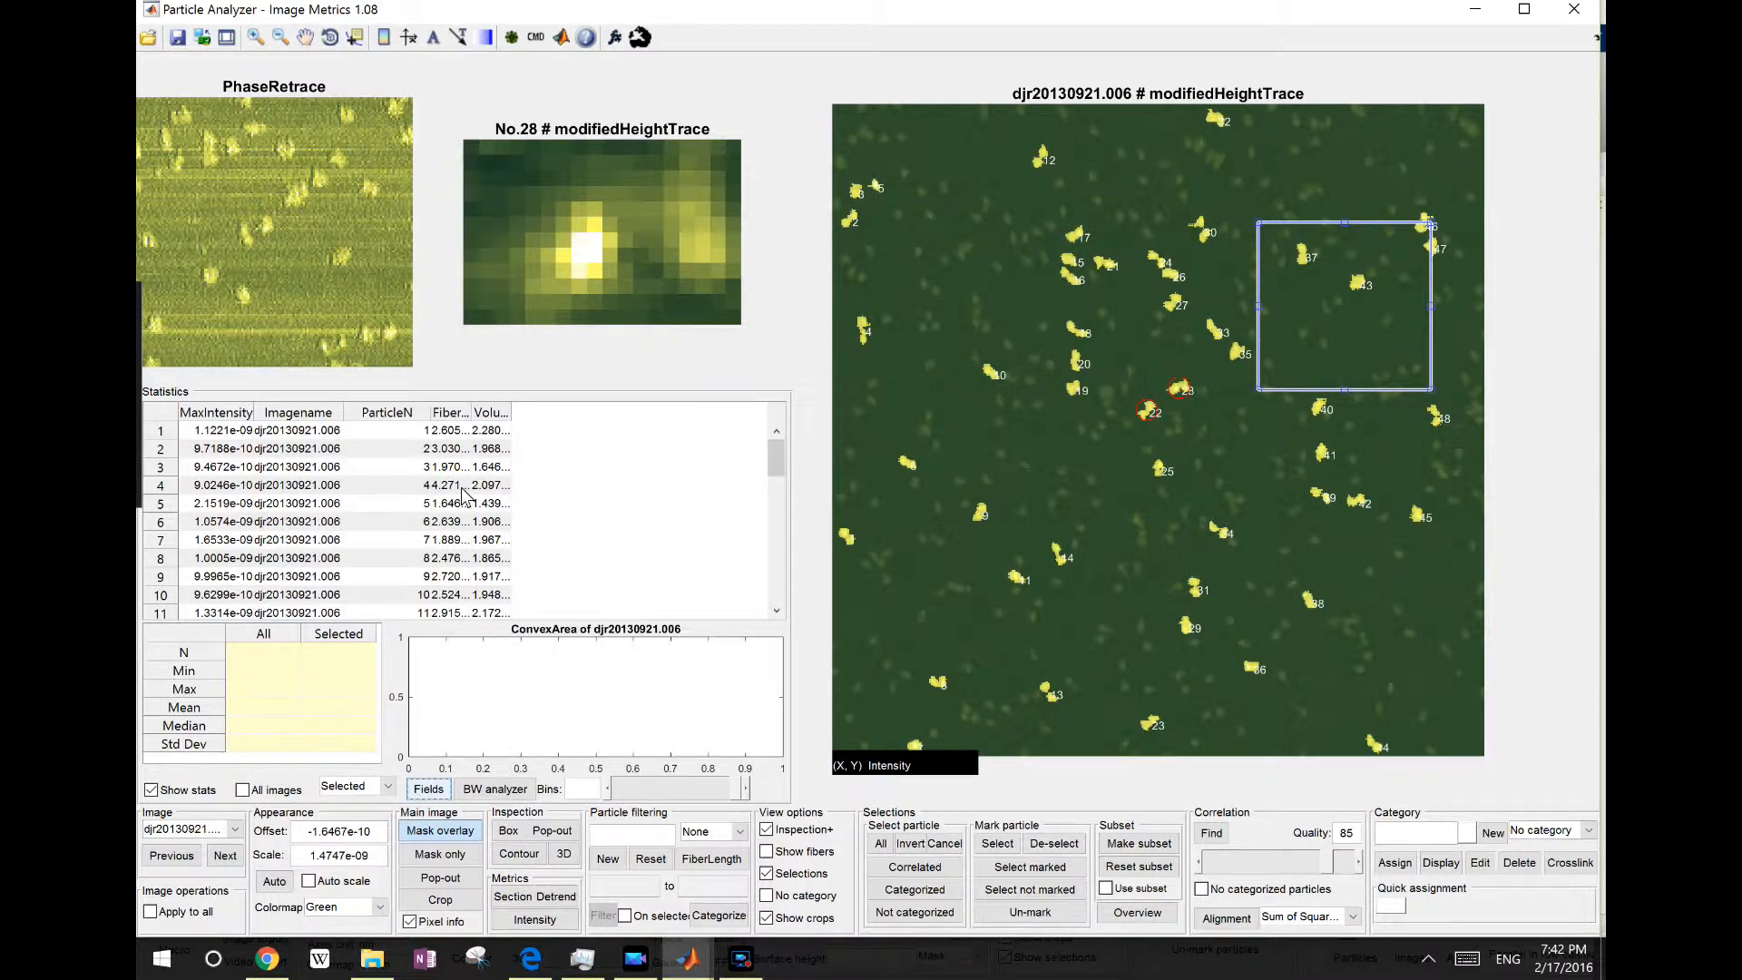
drag(310, 412, 231, 413)
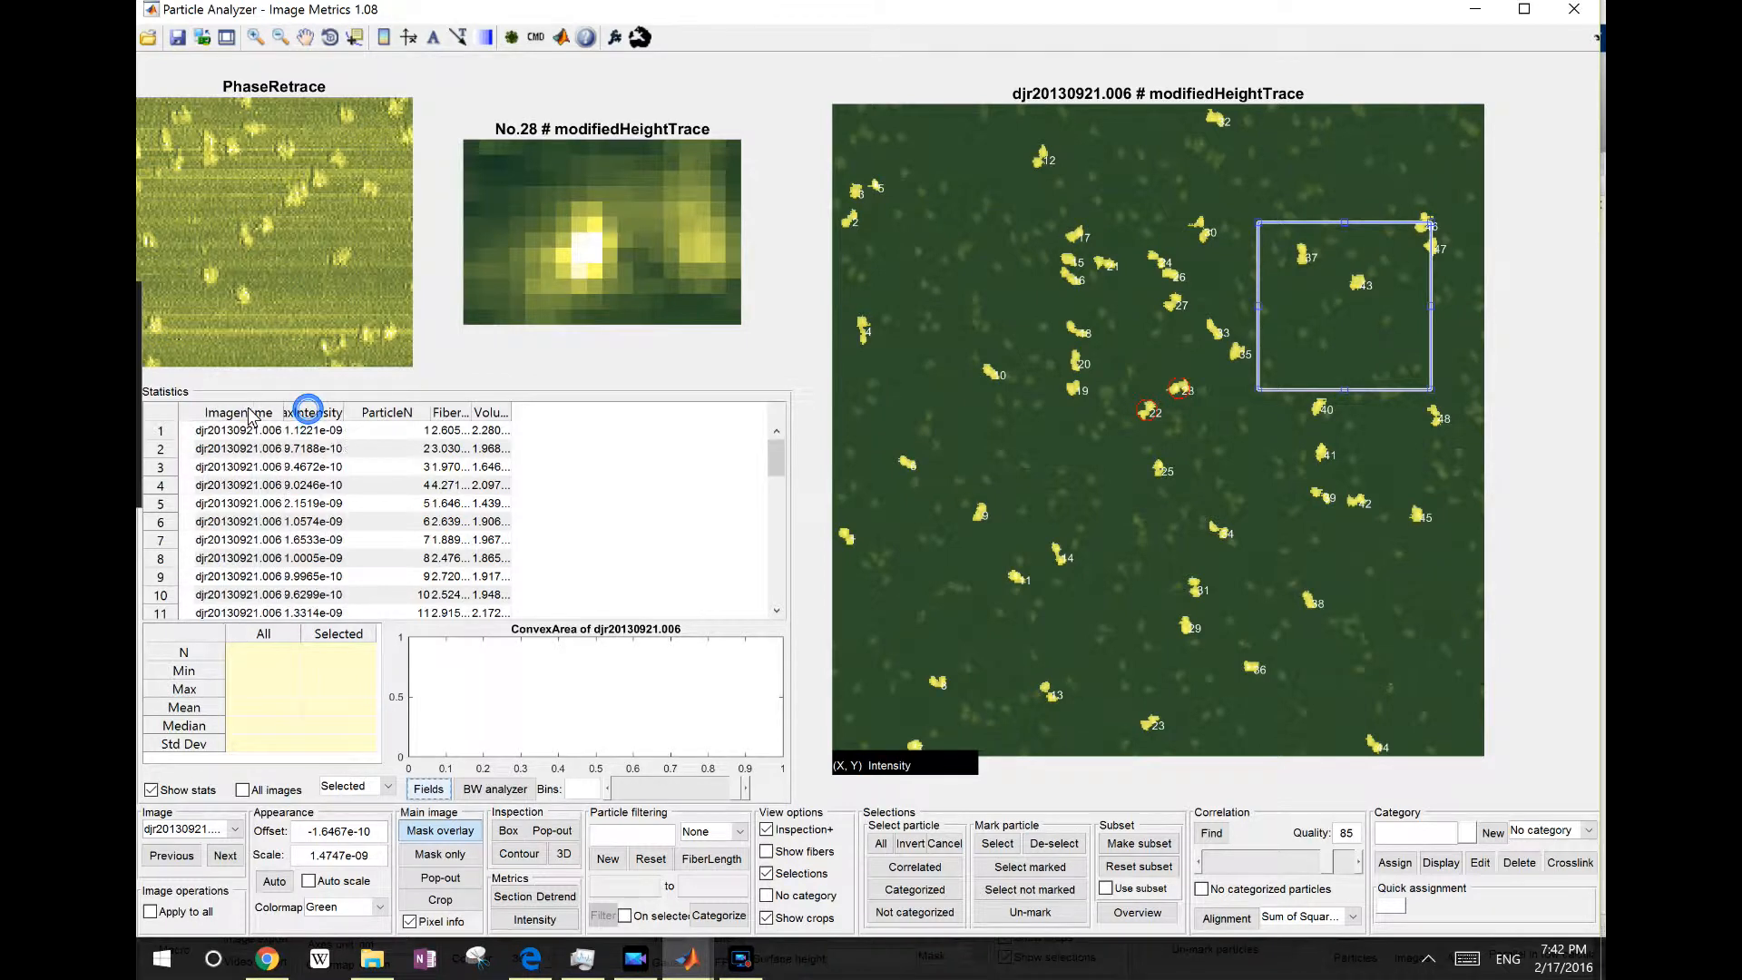
drag(370, 420, 304, 414)
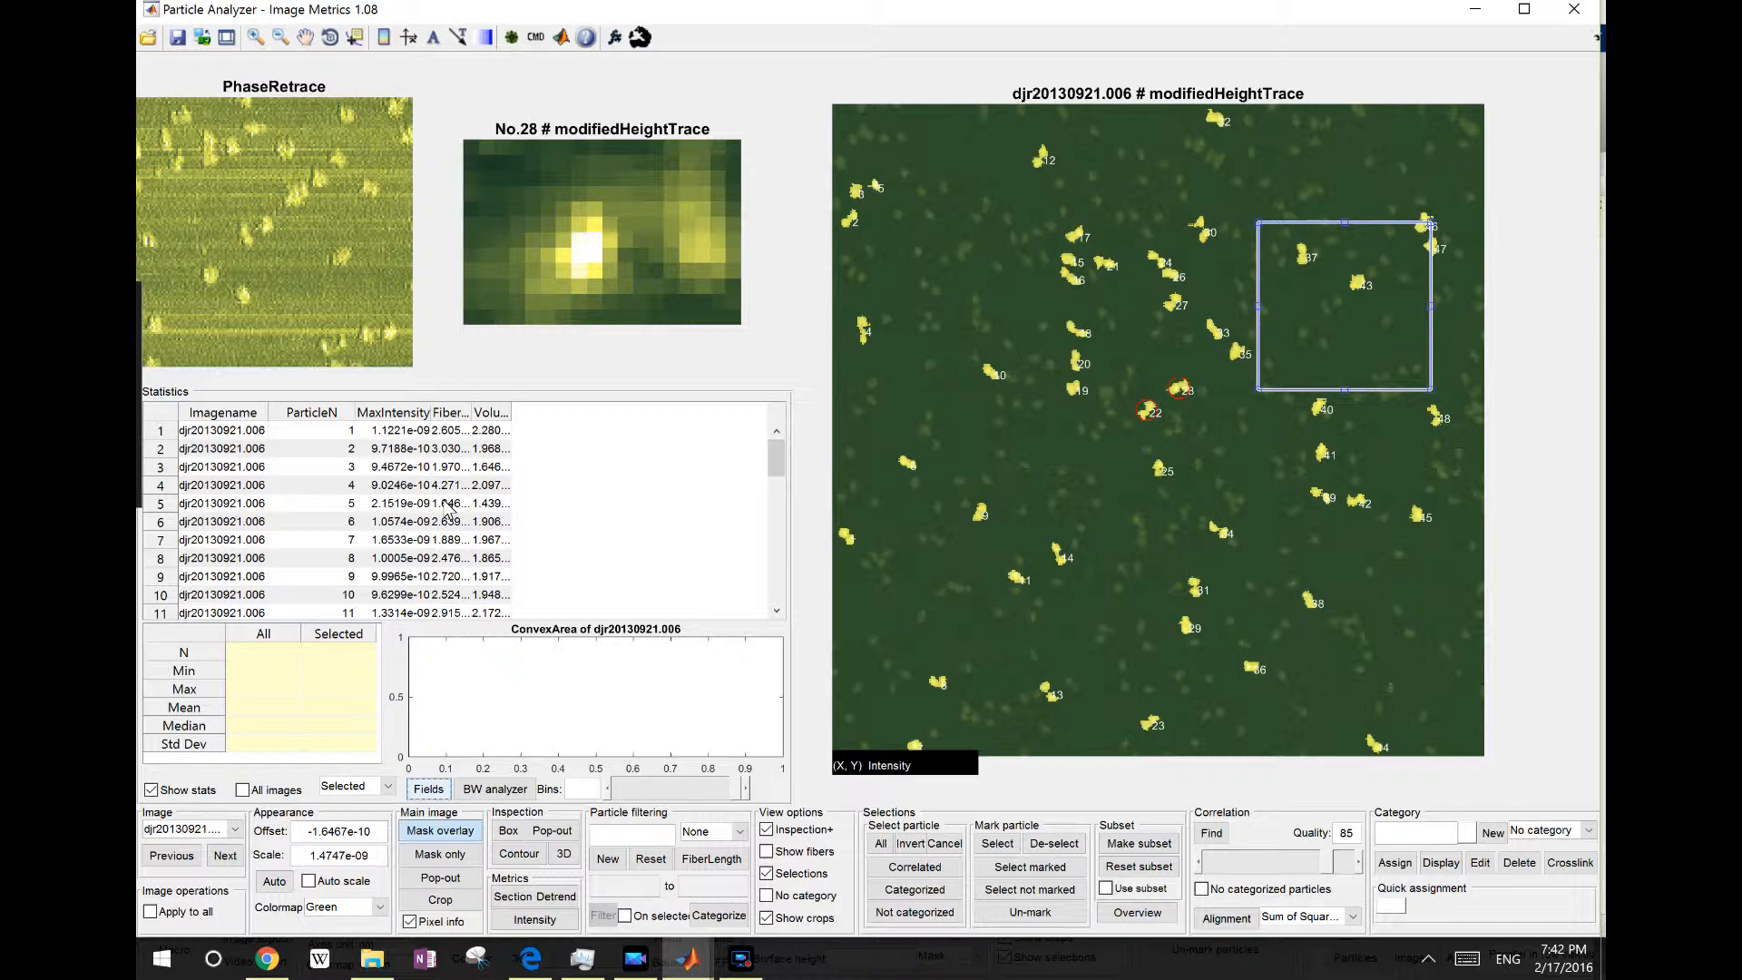
mouse_move(512, 408)
mouse_down()
mouse_move(548, 411)
mouse_move(491, 416)
mouse_up()
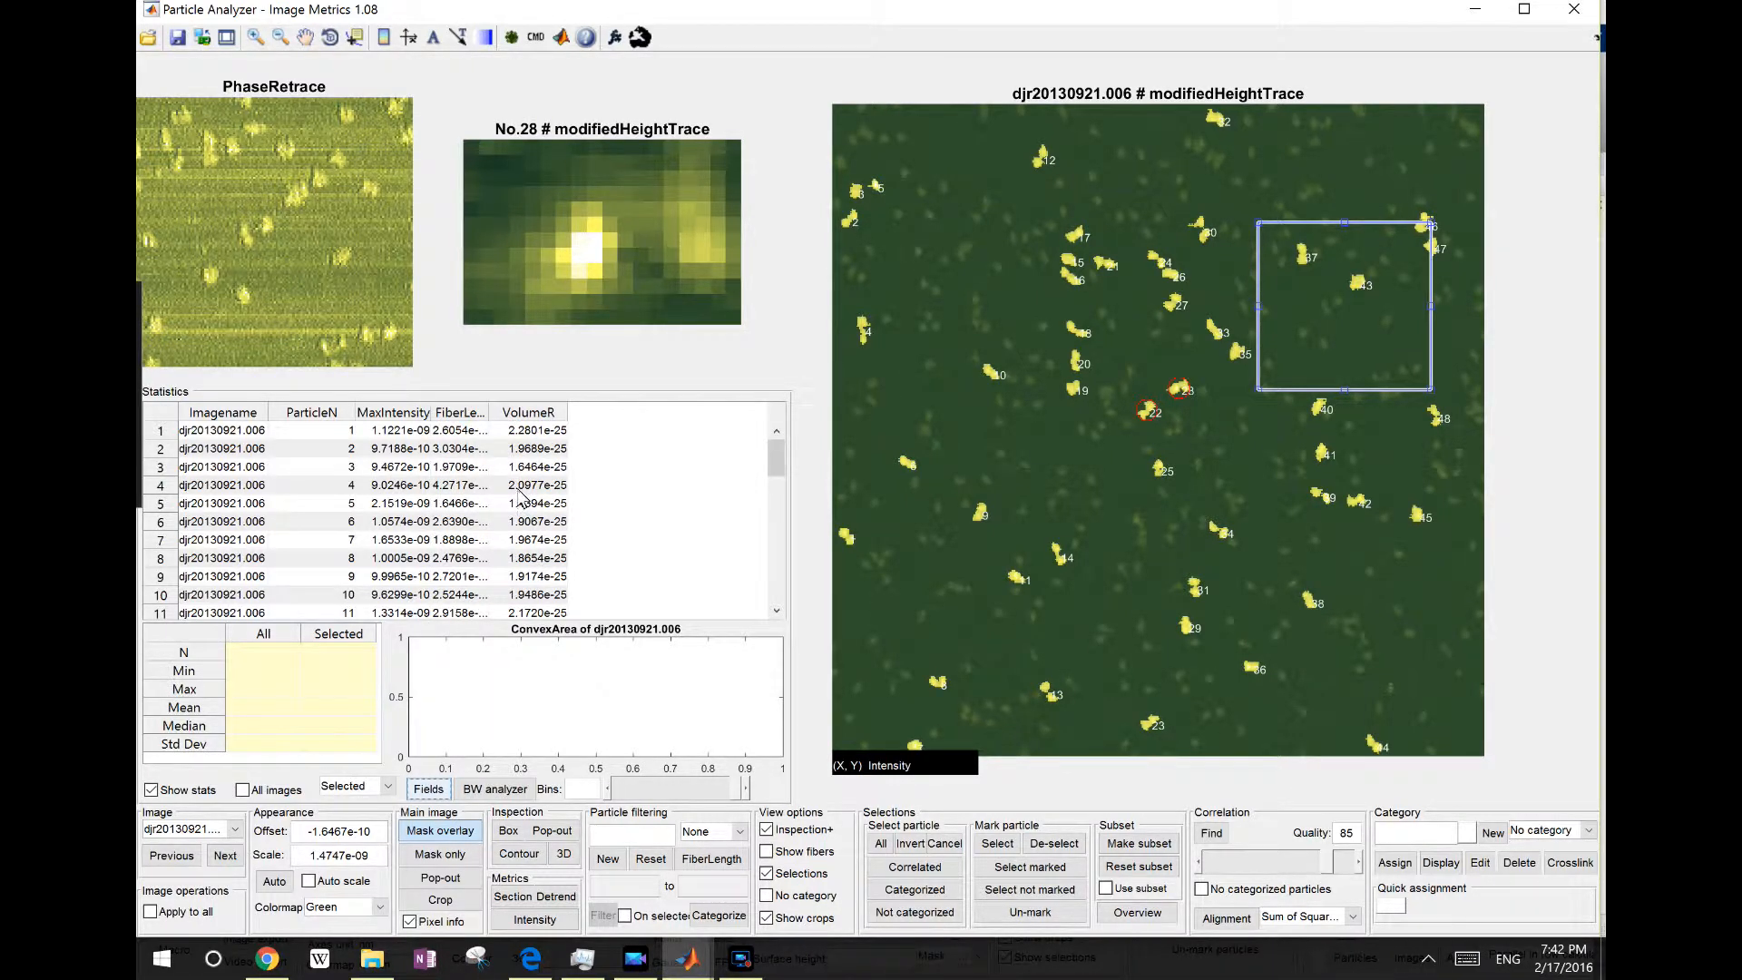
Select the VolumeR values of particles 1 to 20 to view their statistics and histogram.
click(530, 487)
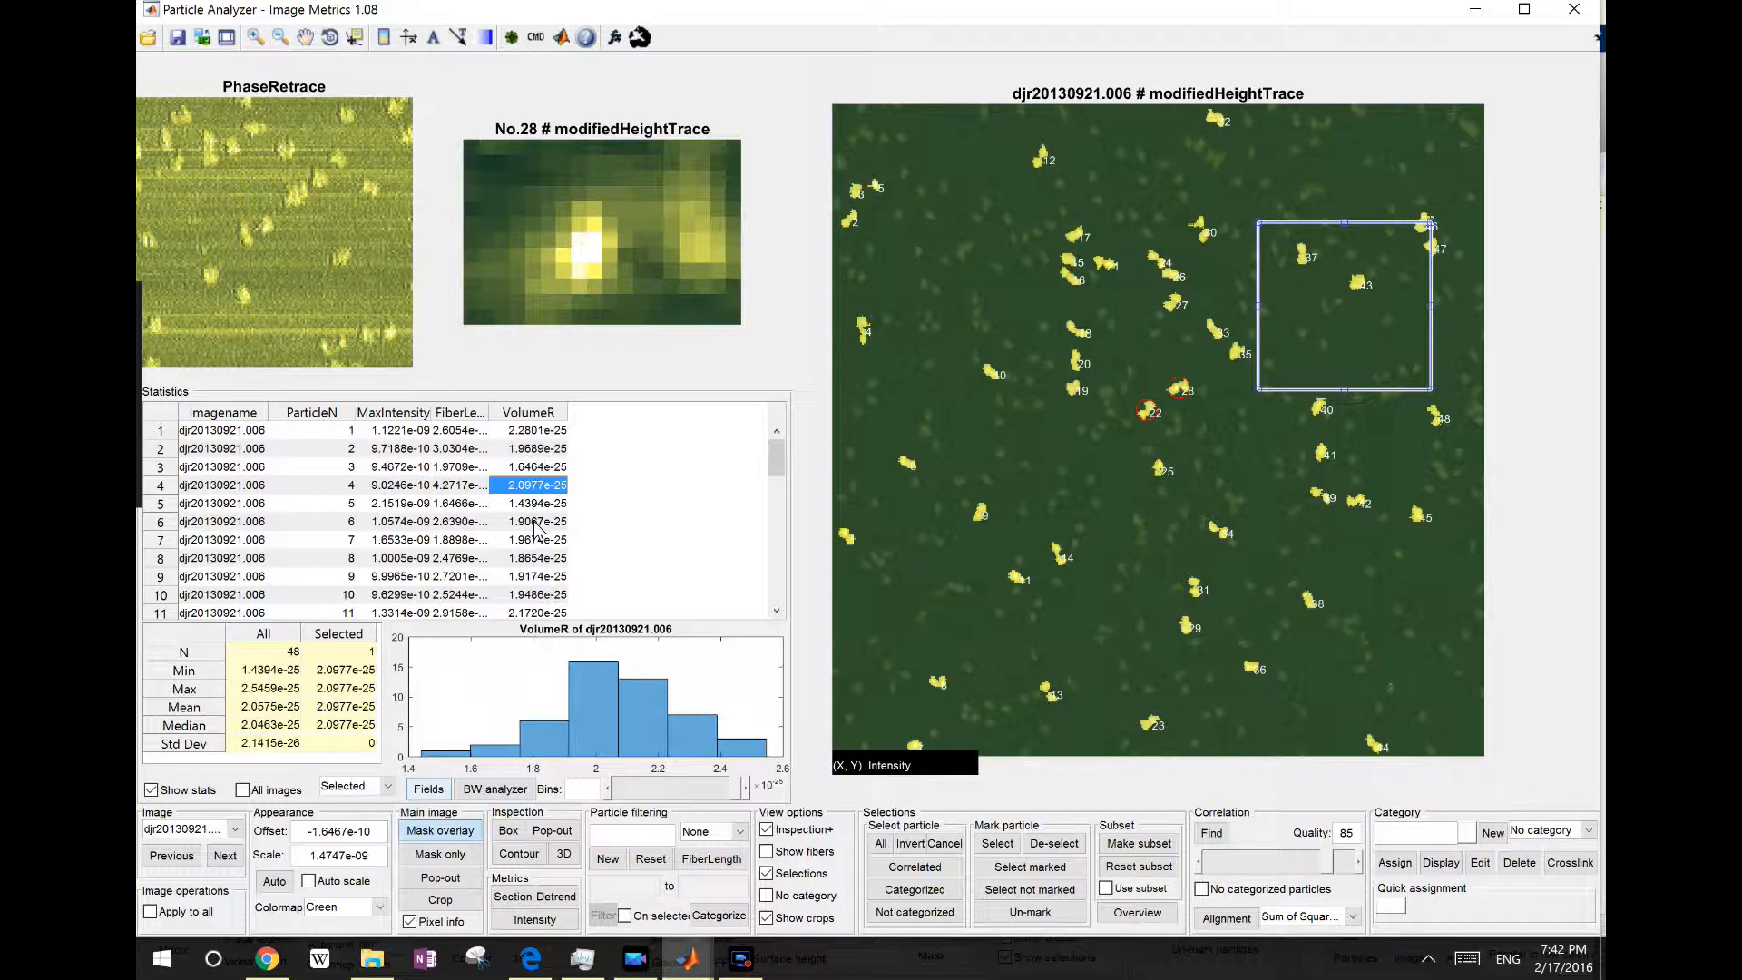
click(540, 430)
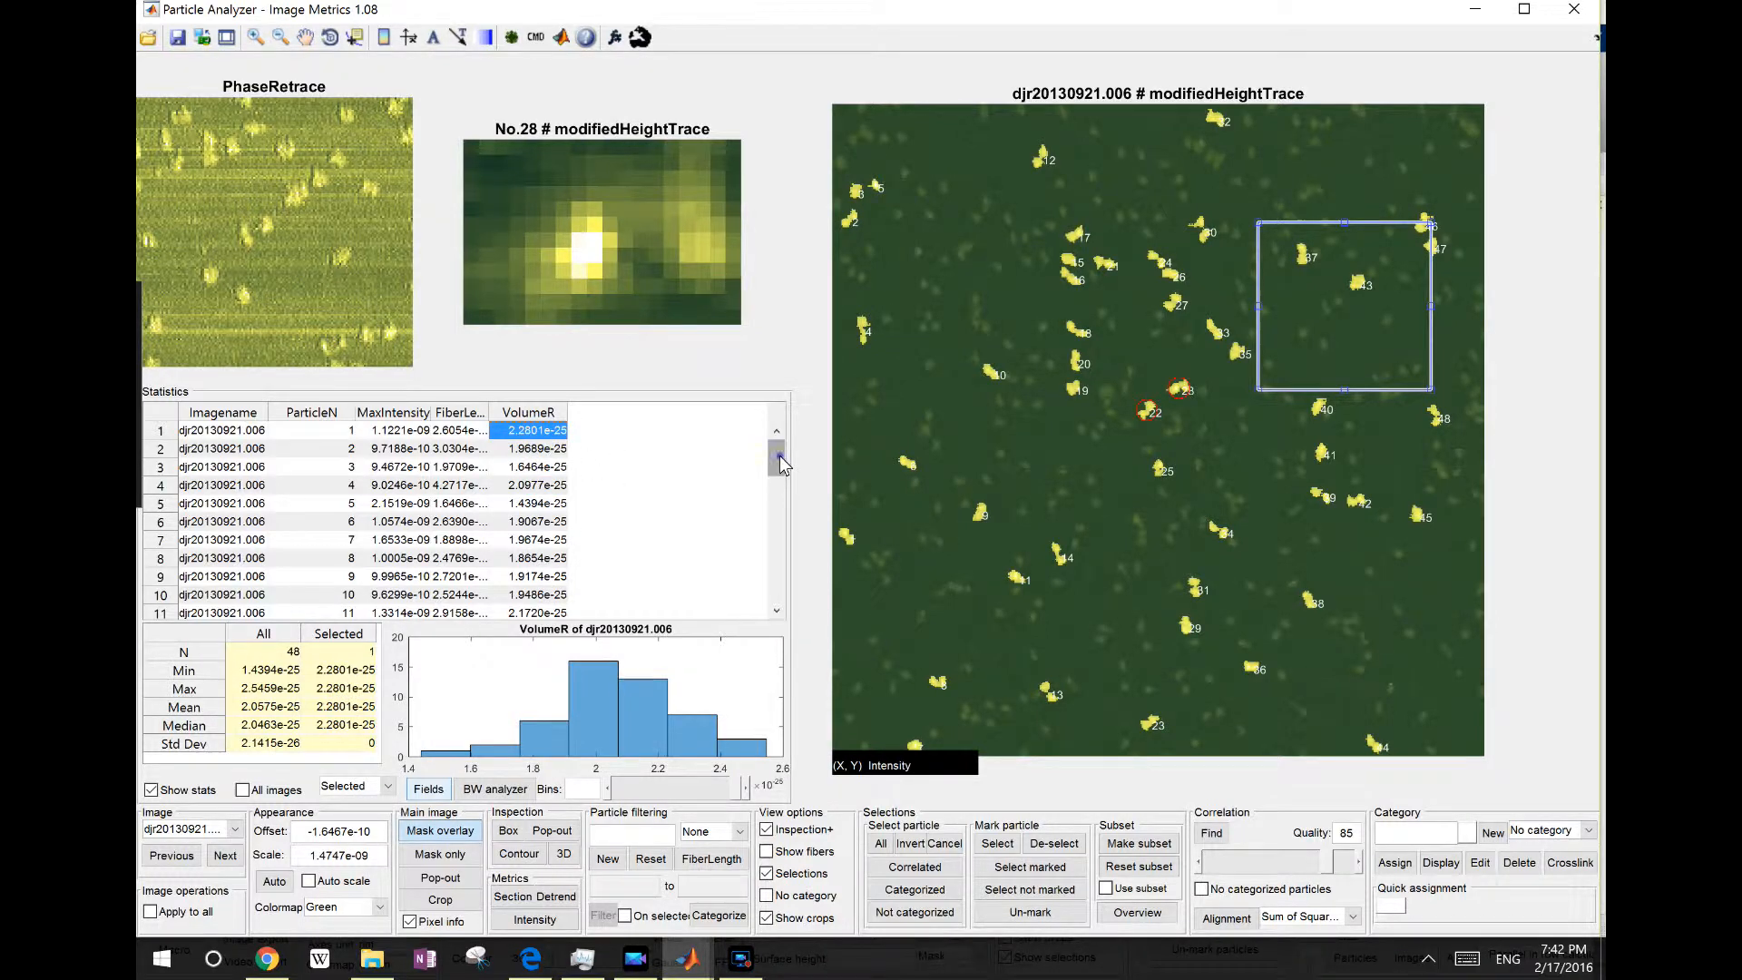
scroll(778, 459, down, 3)
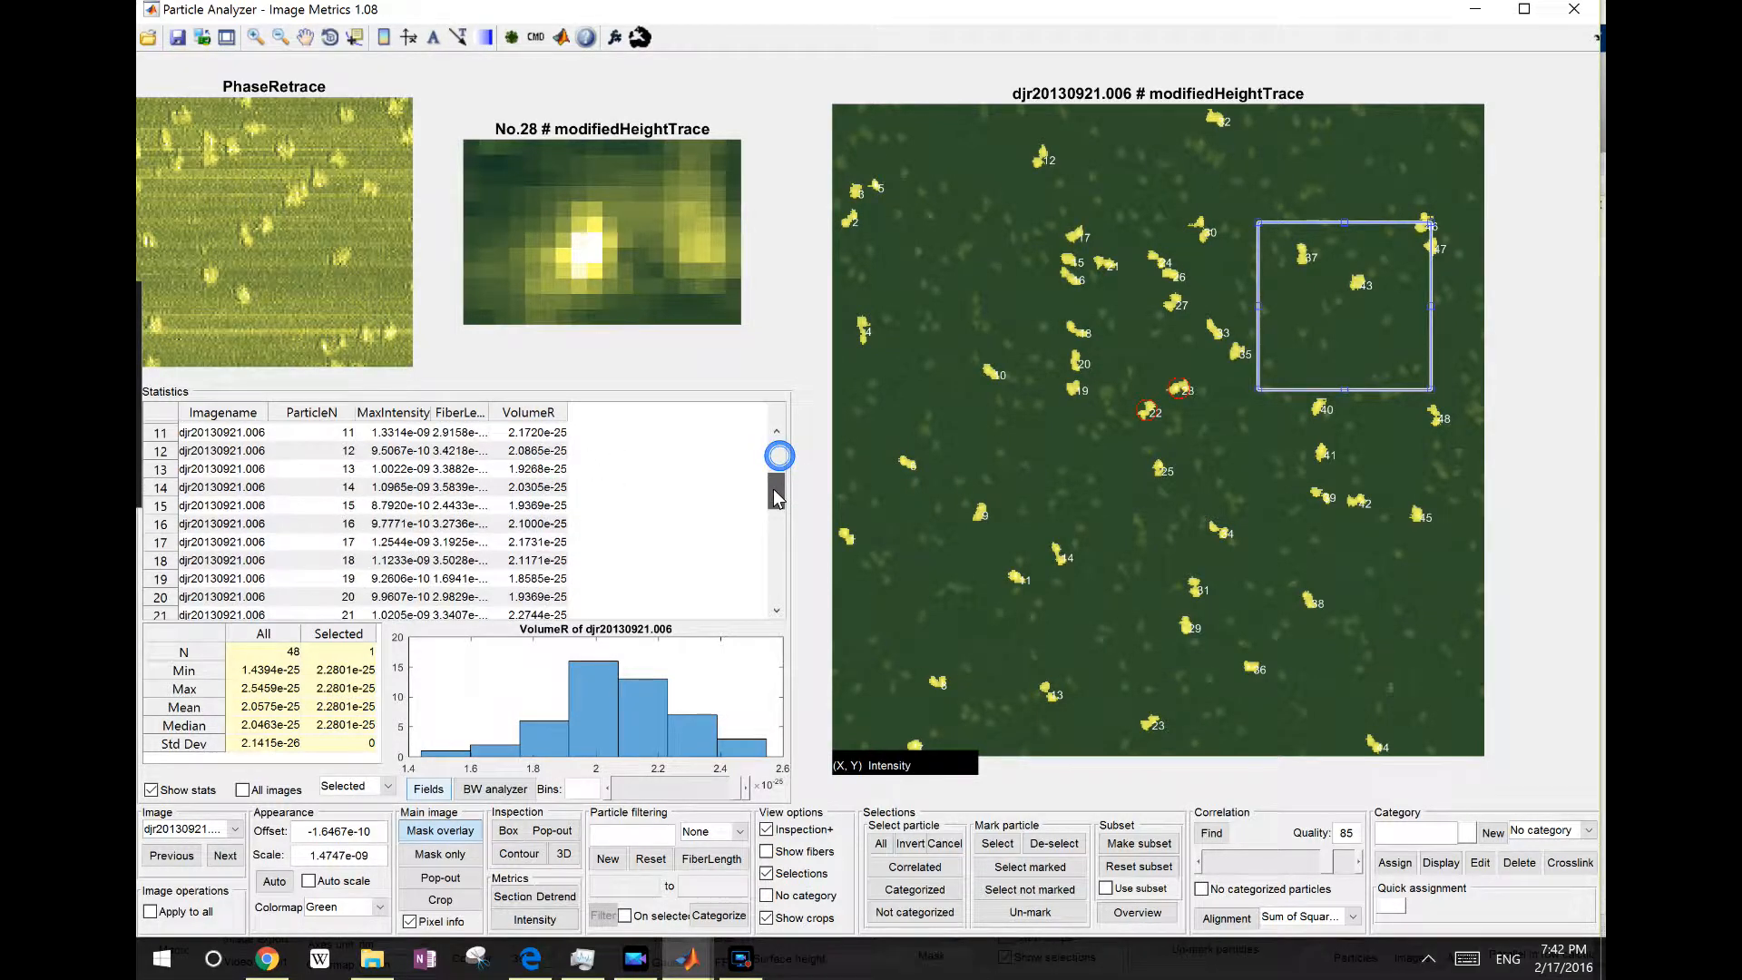
shift+click(528, 596)
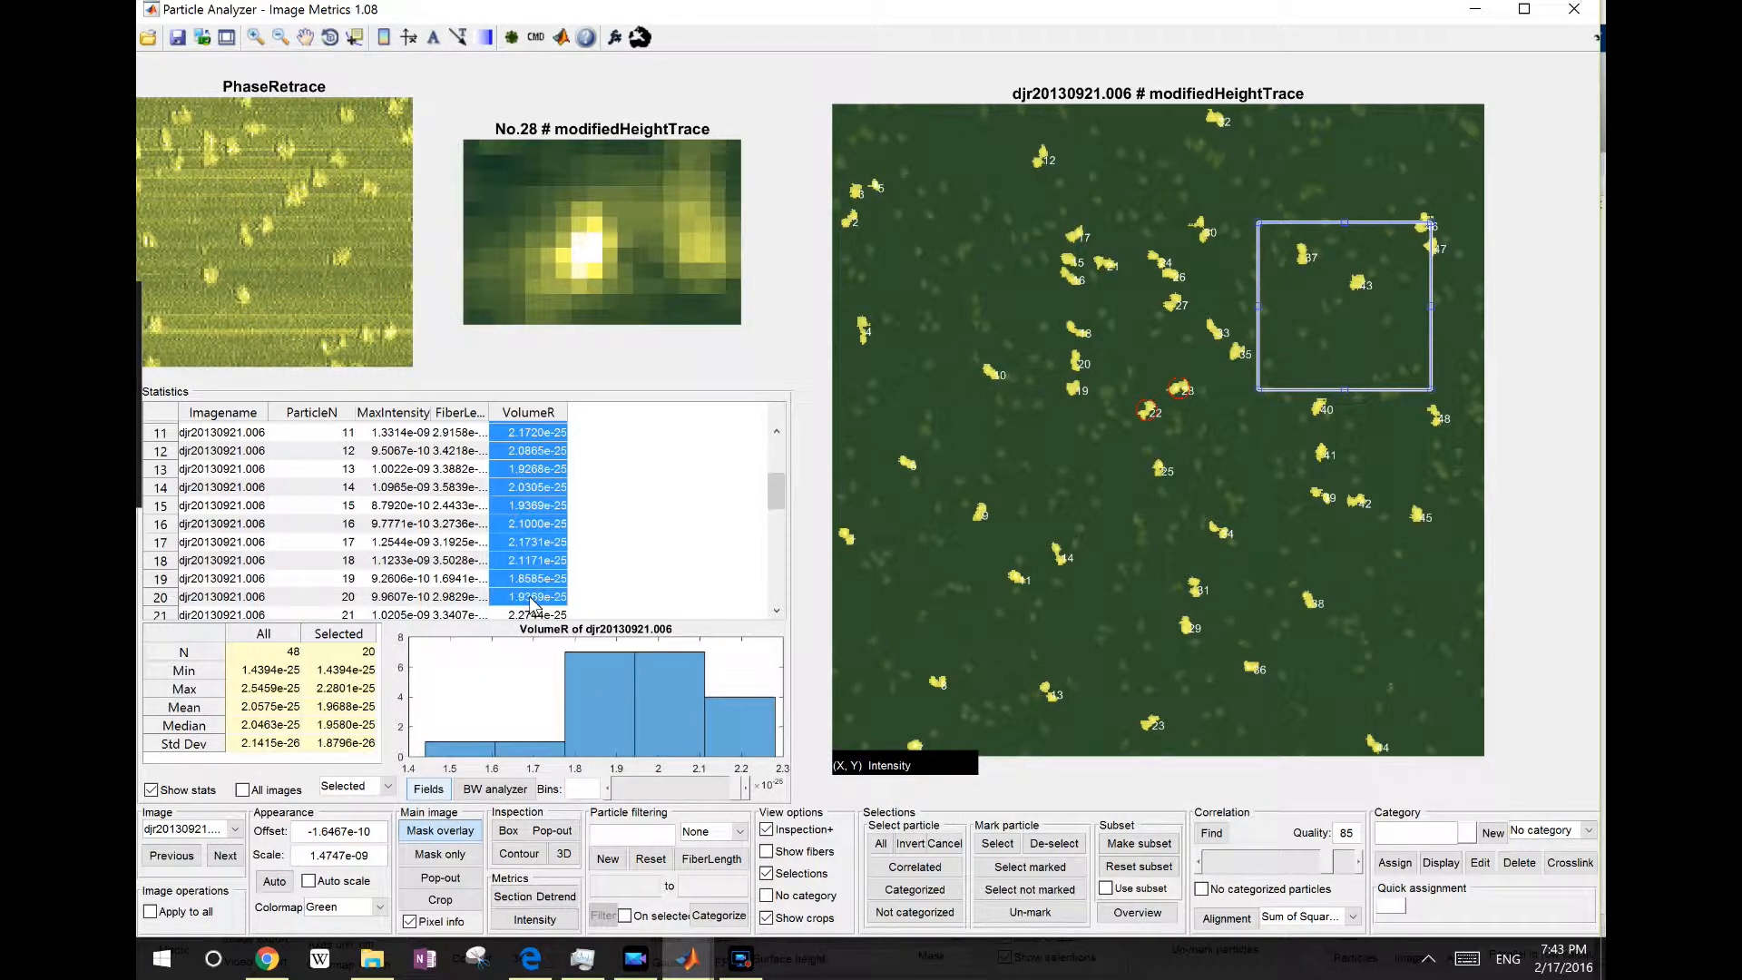
scroll(559, 581, down, 1)
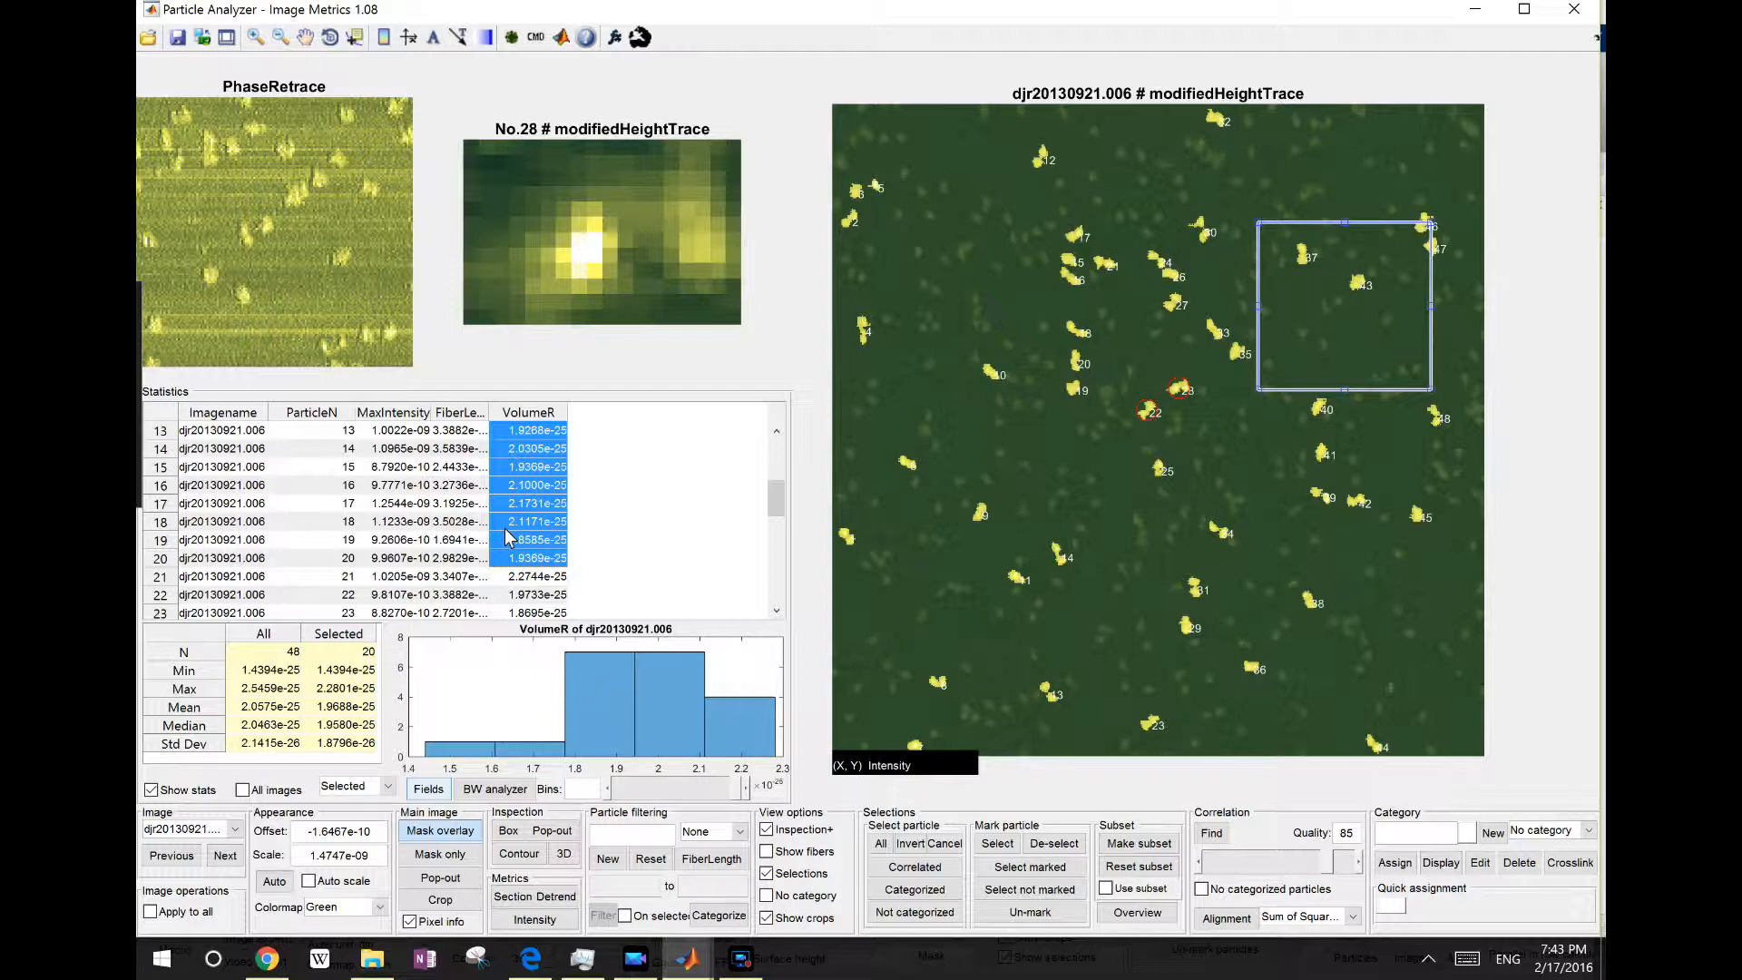
Widen the FiberLengthR column and select its values in rows 13 to 24 to compare their statistics with all particles.
click(458, 503)
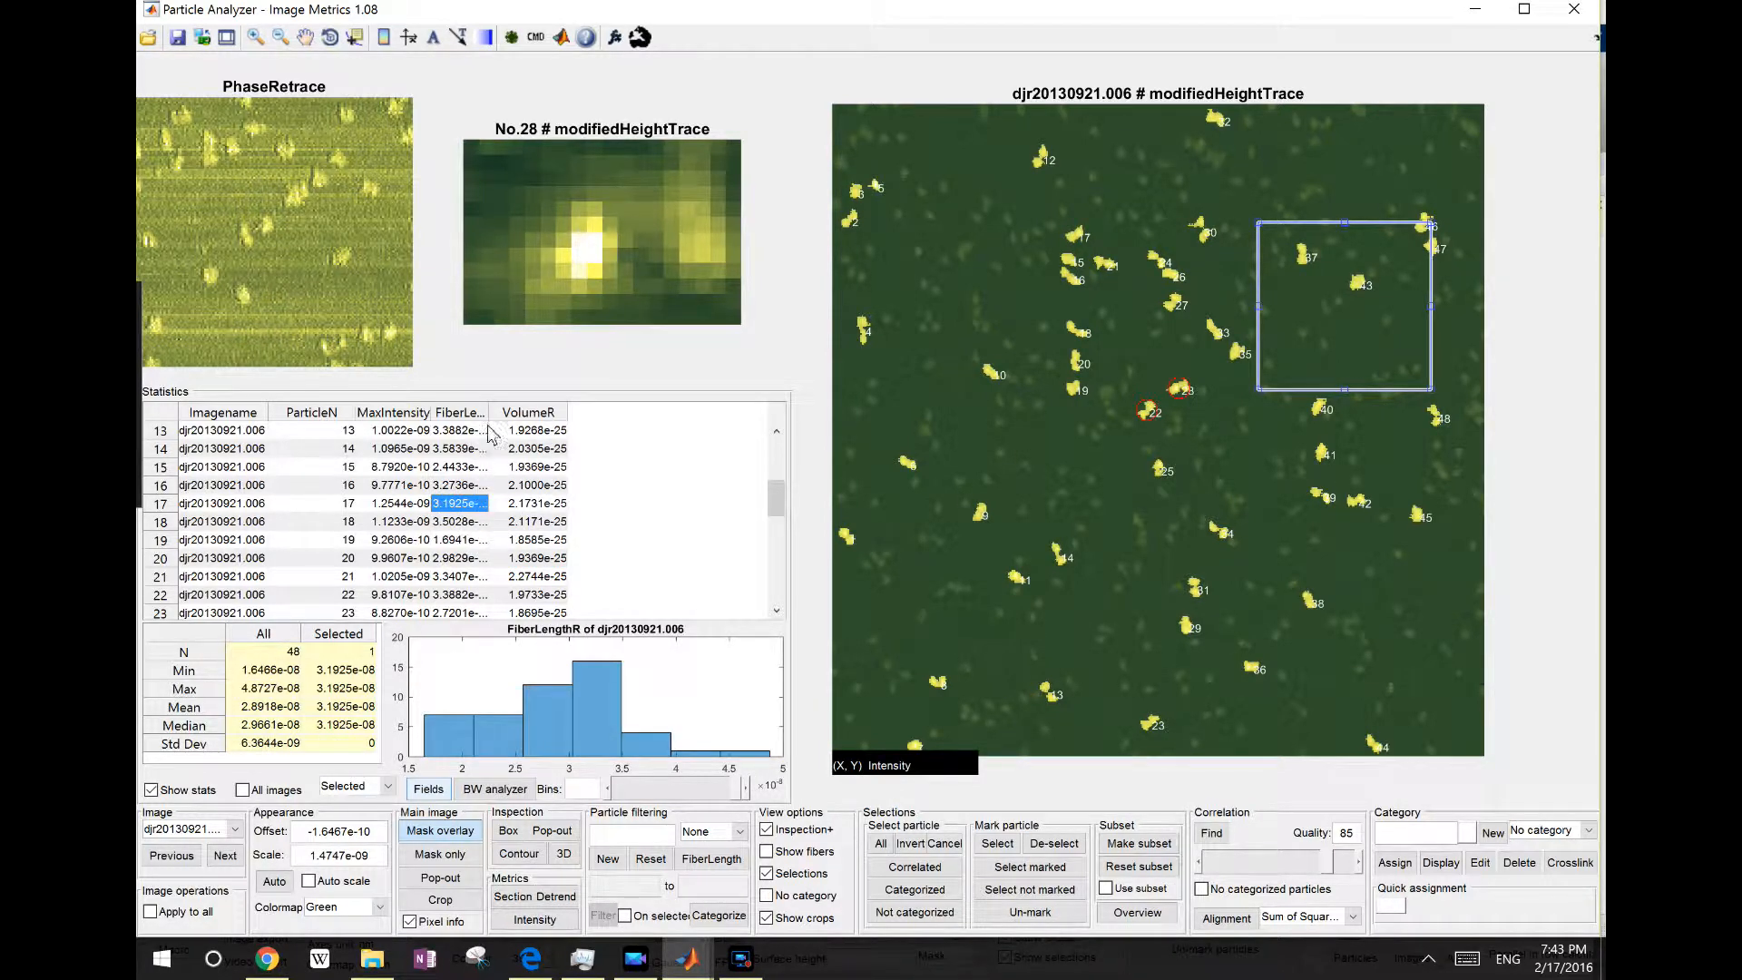
drag(489, 417, 523, 417)
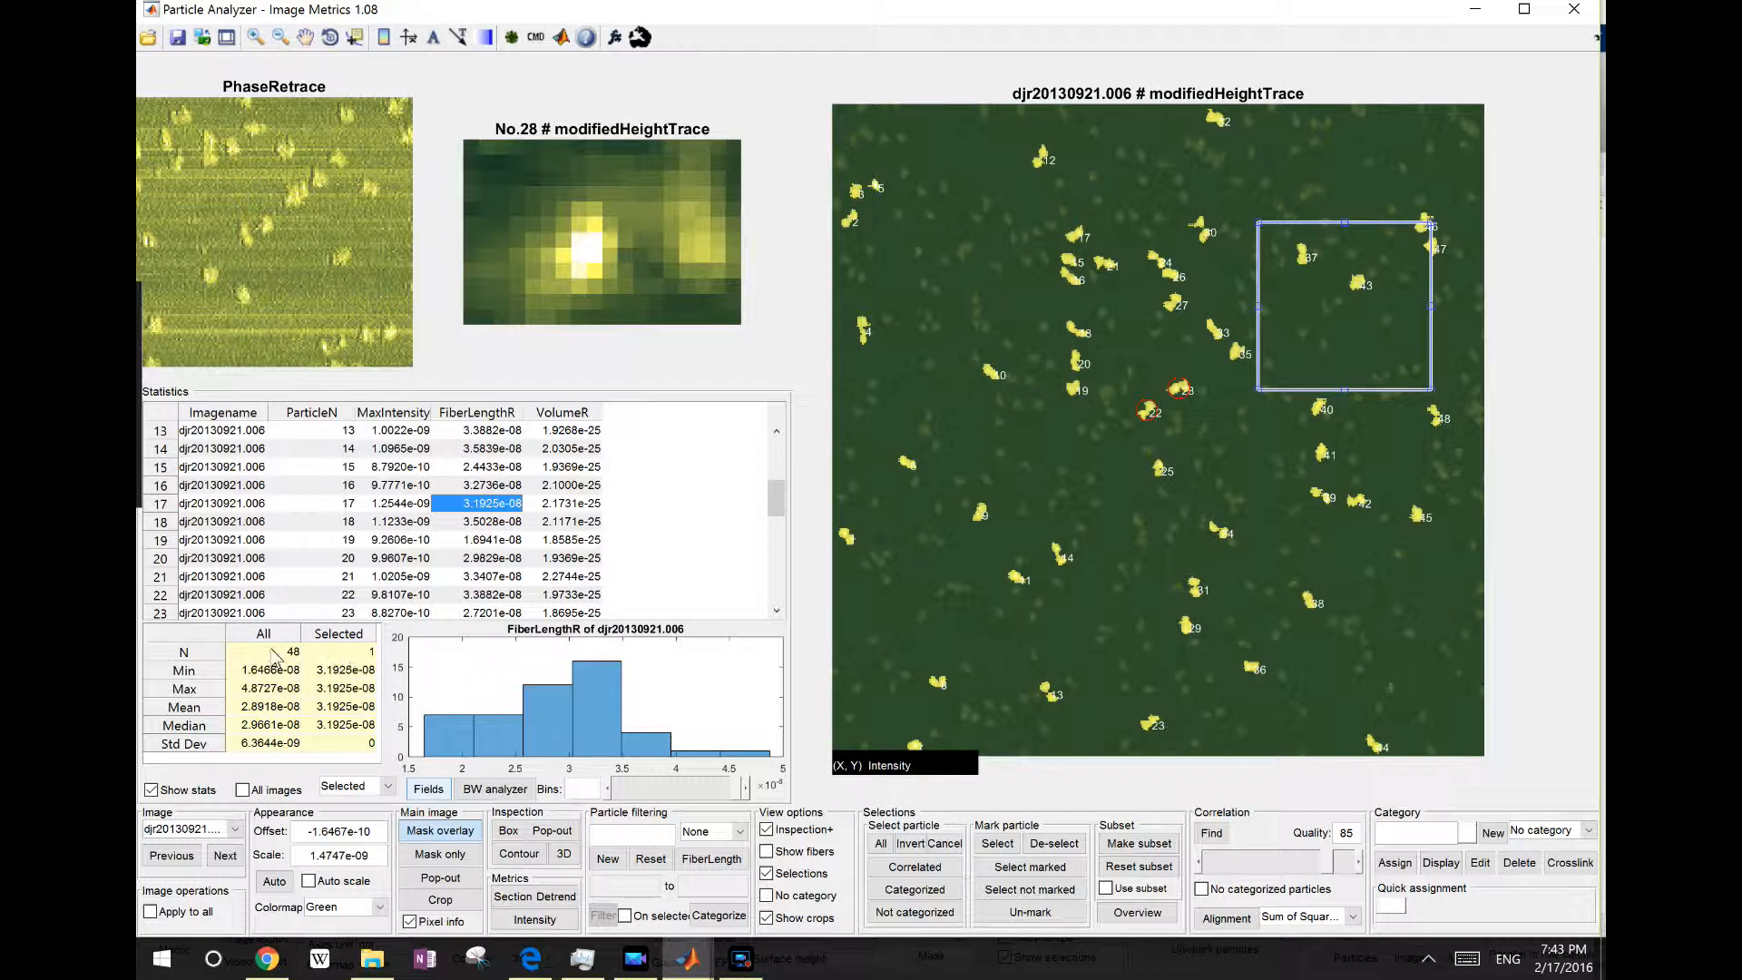
drag(493, 432, 491, 602)
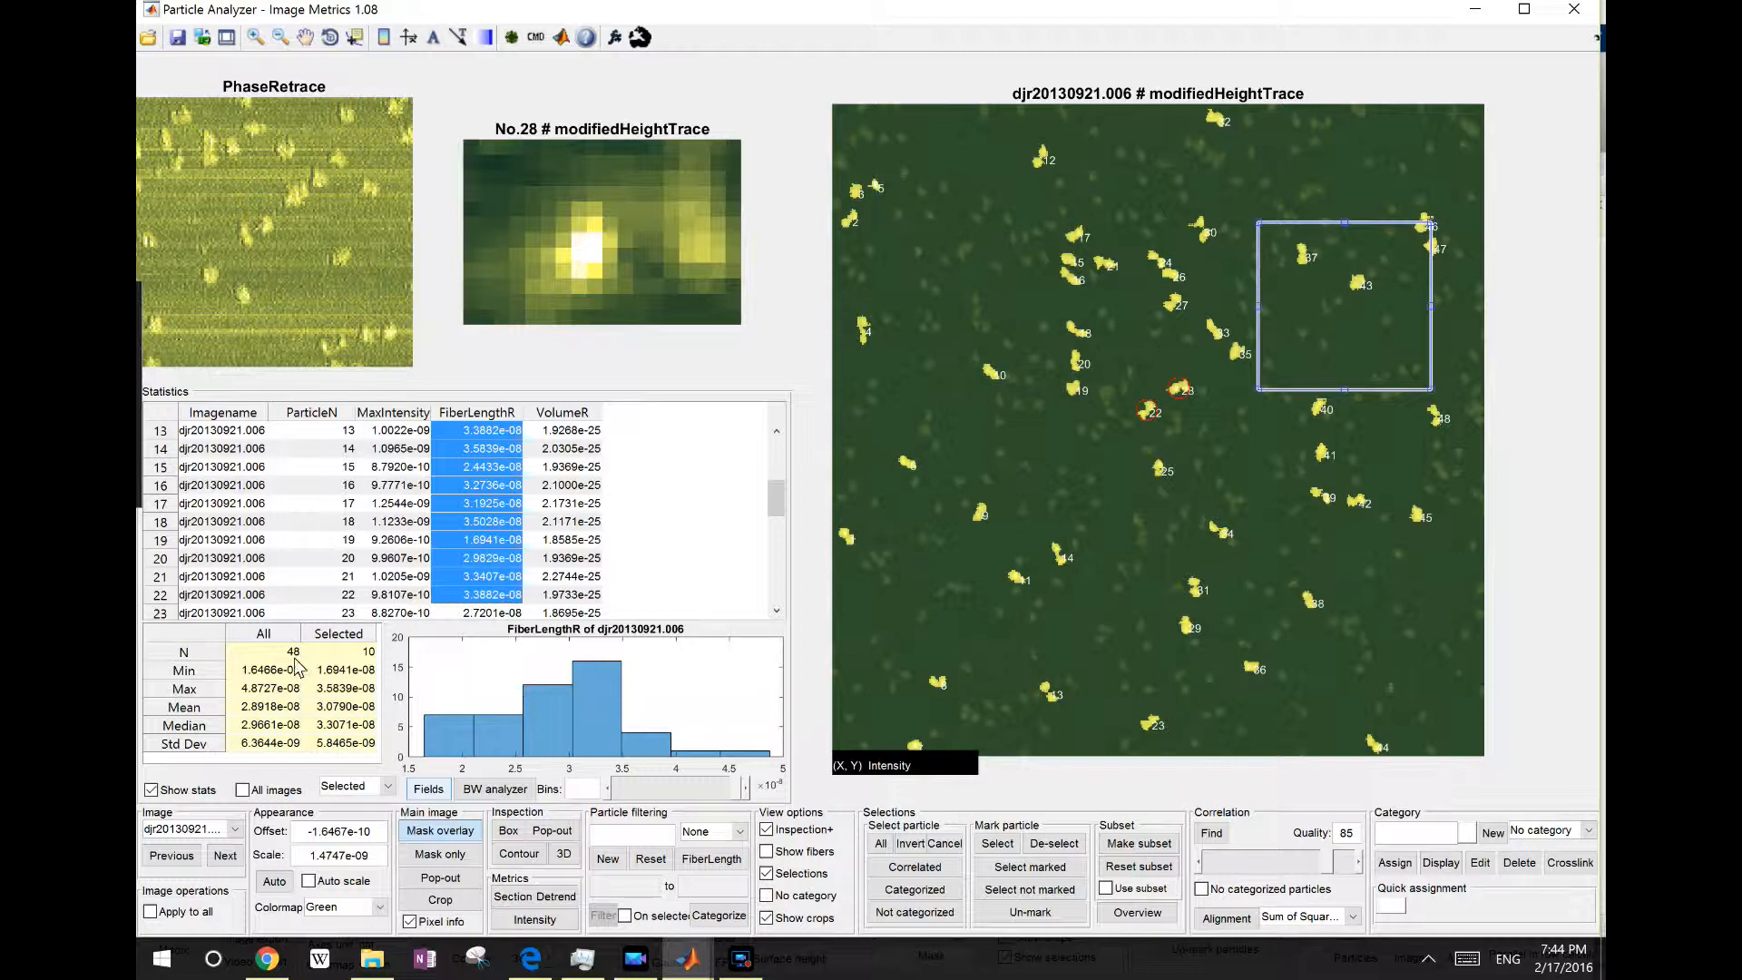
click(490, 504)
drag(491, 483, 498, 541)
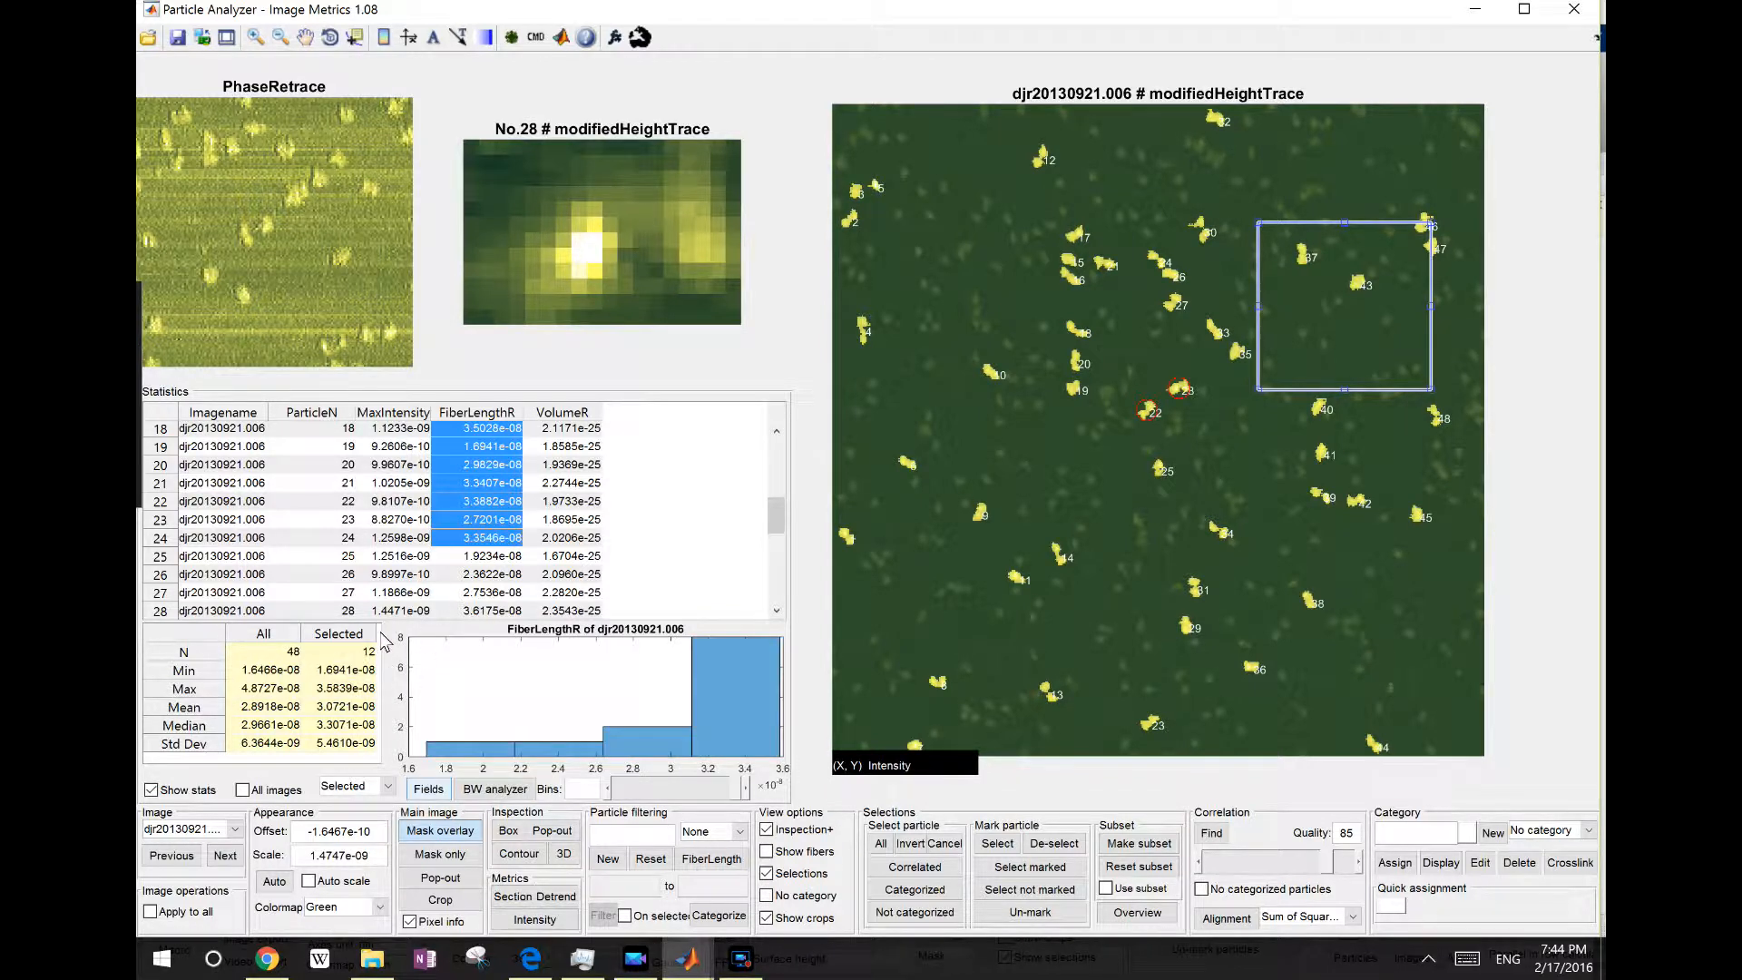
click(507, 524)
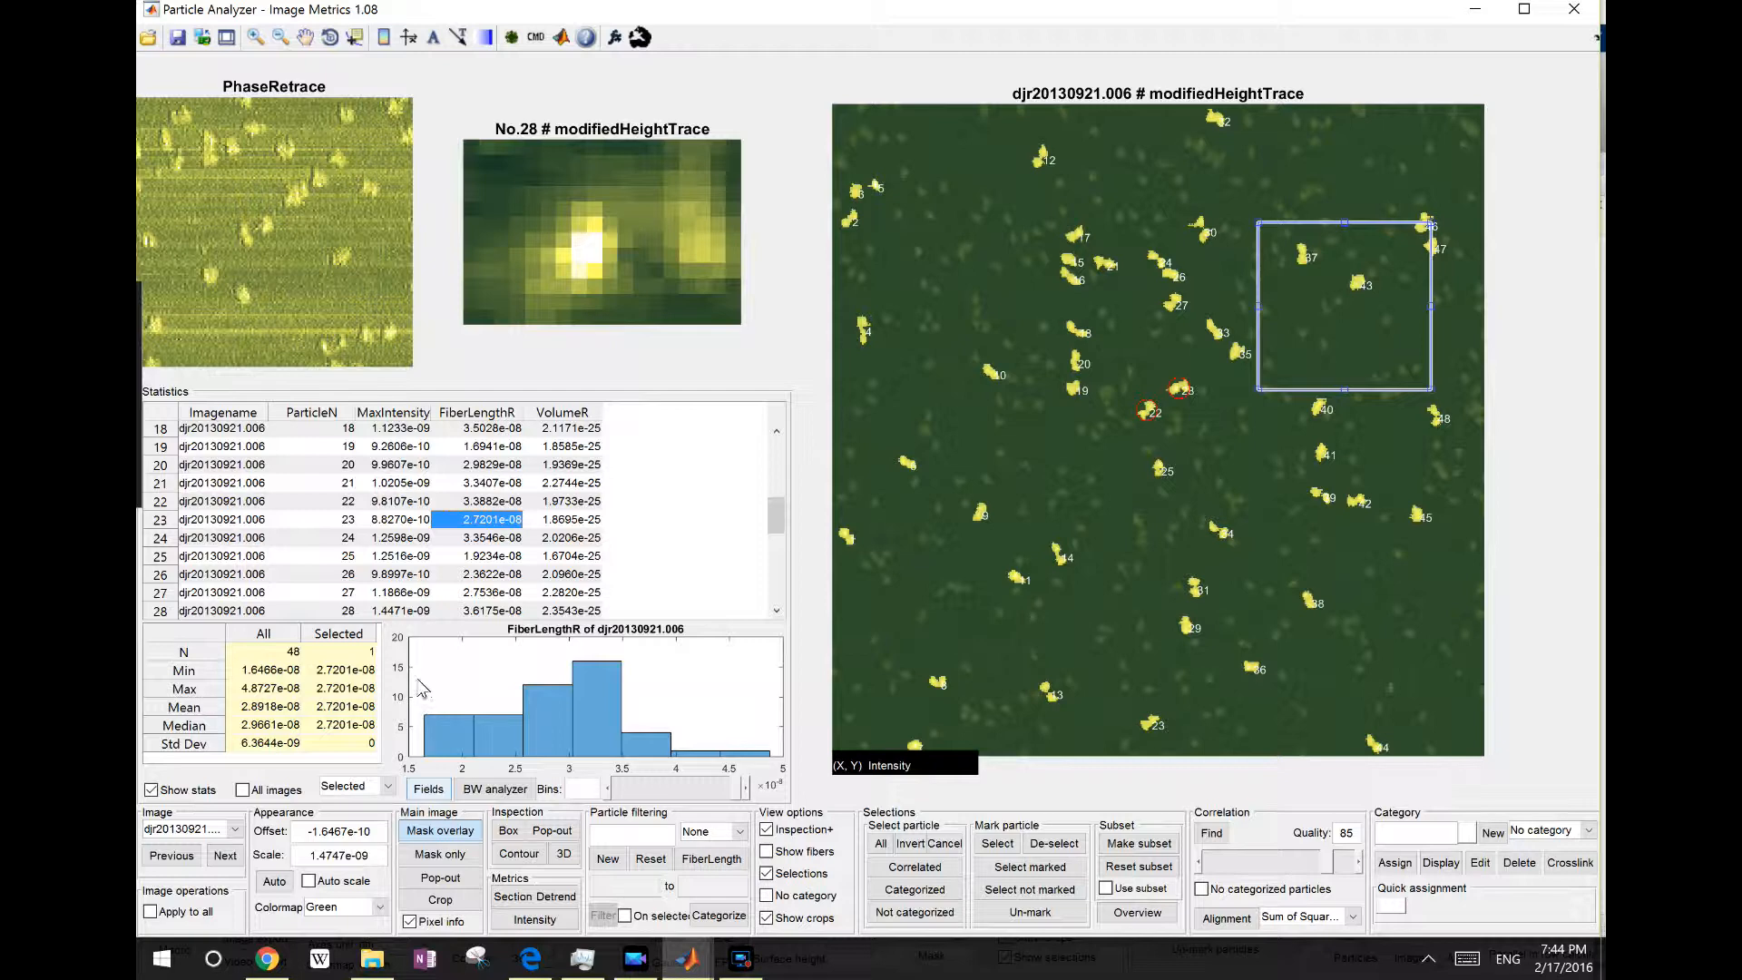
Select cells in the MaxIntensity, FiberLengthR and VolumeR columns and show only the selected columns in the table.
click(396, 486)
right_click(401, 487)
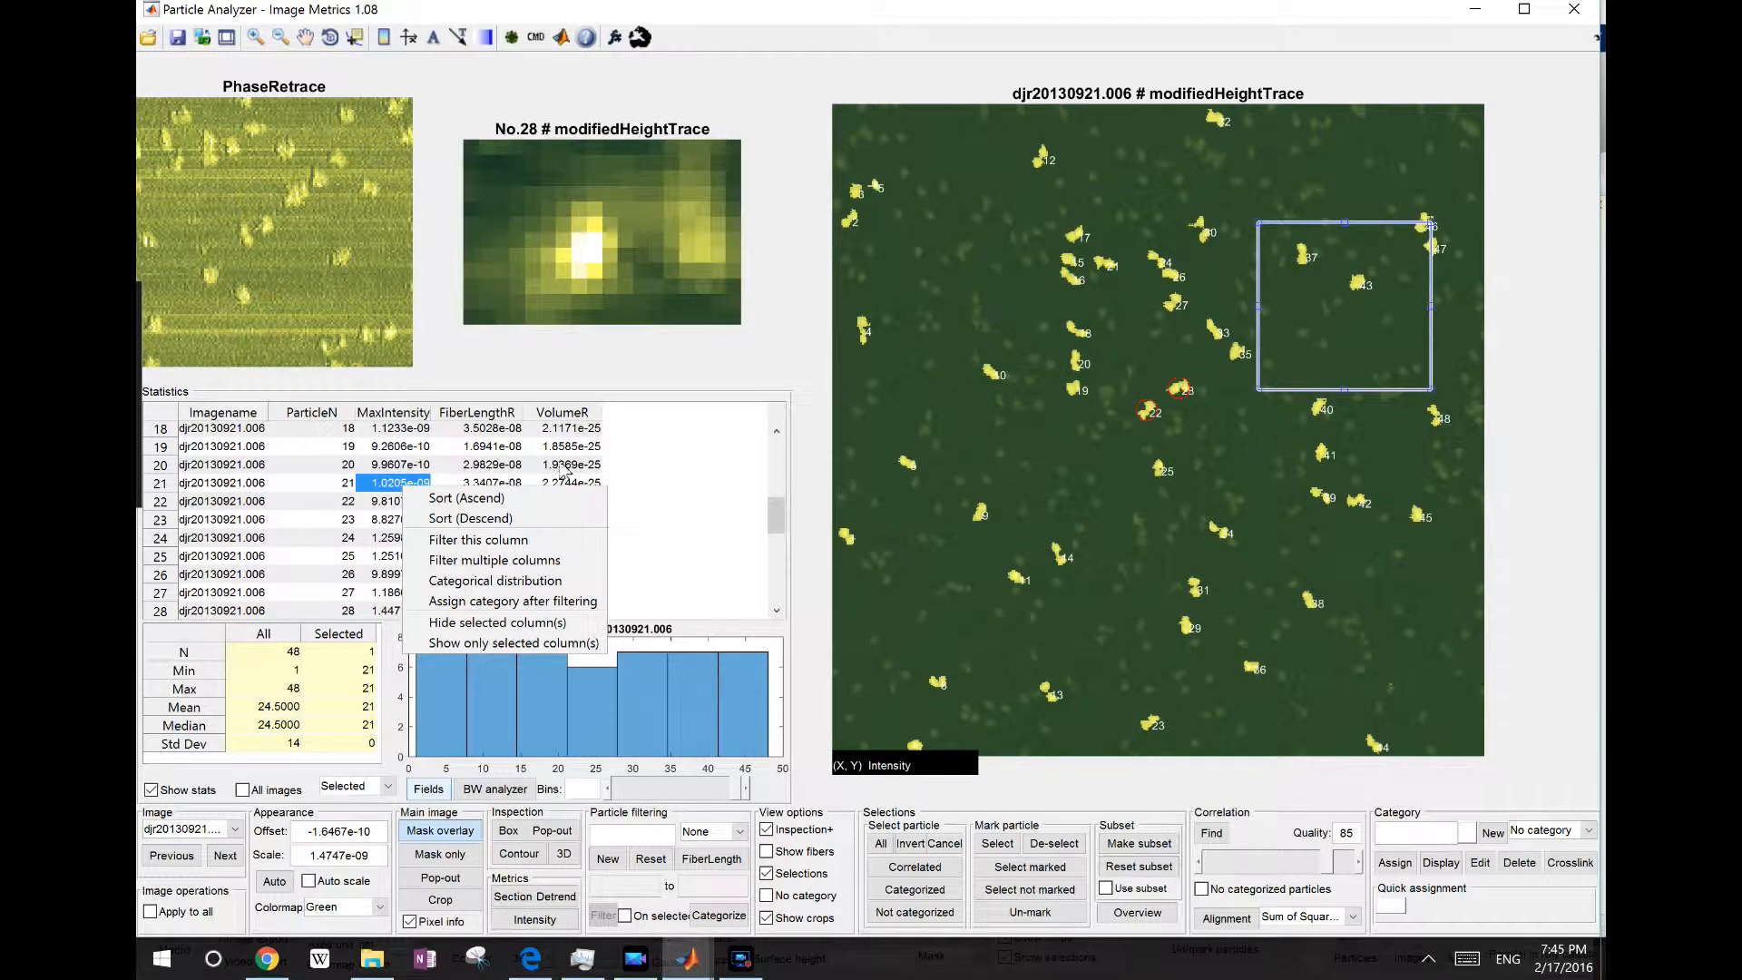
click(493, 469)
ctrl+click(567, 471)
ctrl+click(439, 501)
ctrl+click(418, 502)
right_click(476, 510)
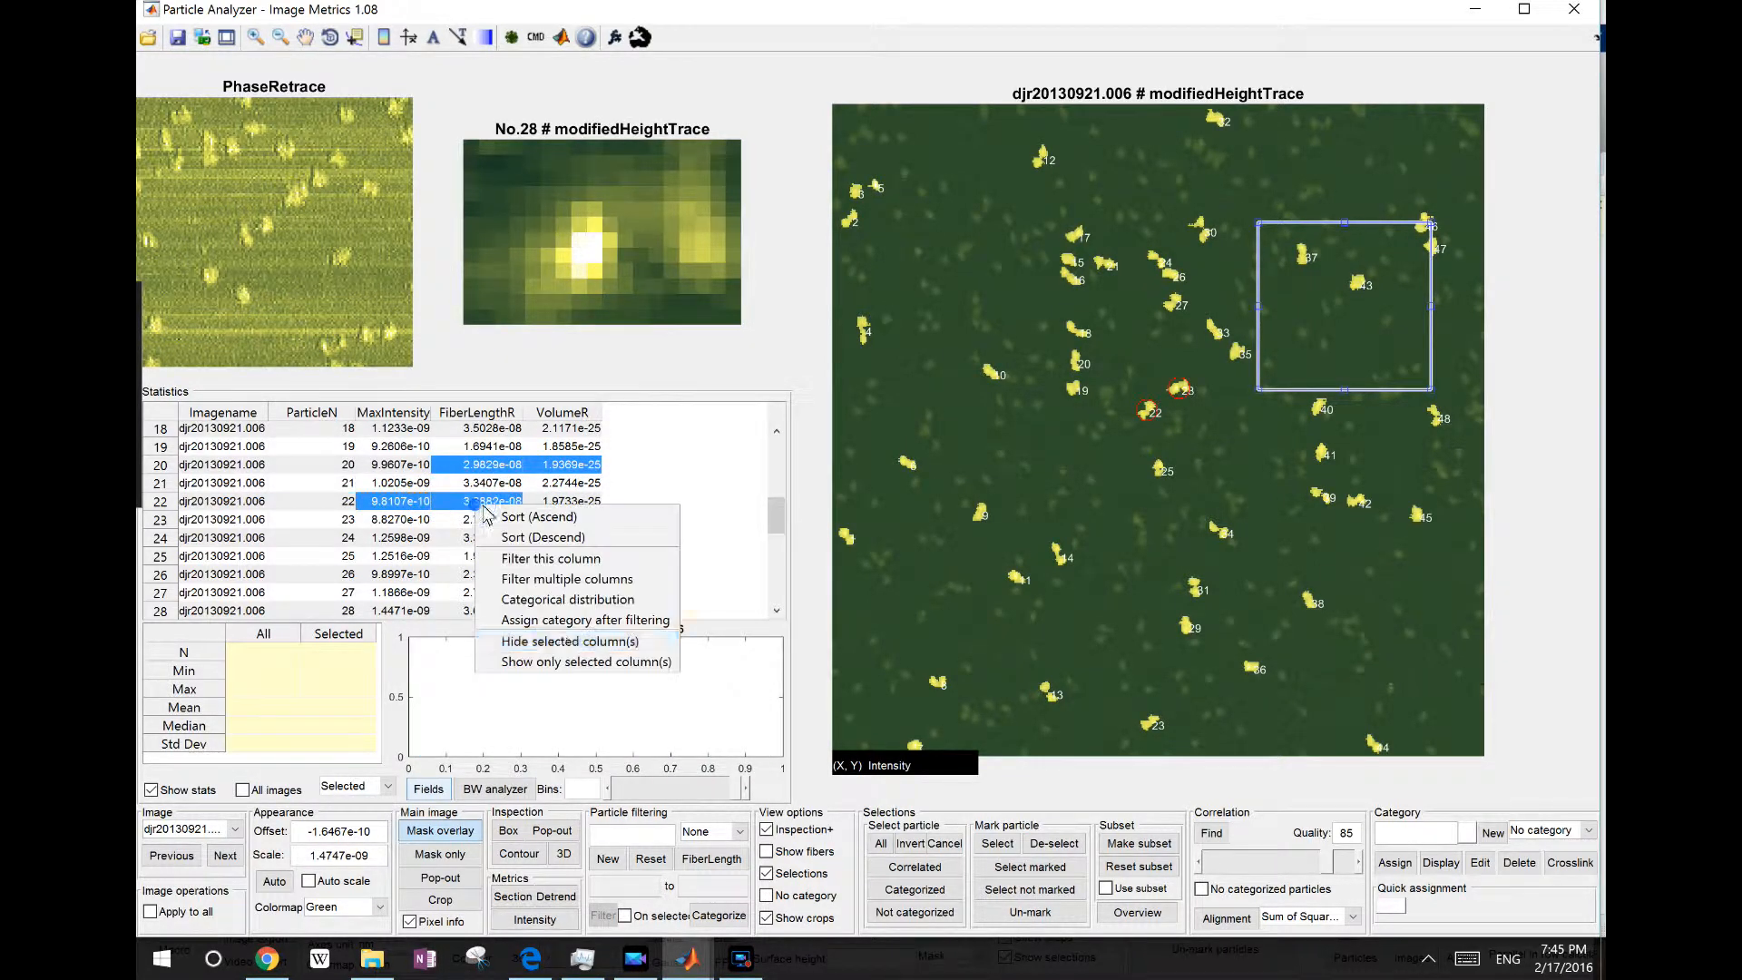
click(596, 663)
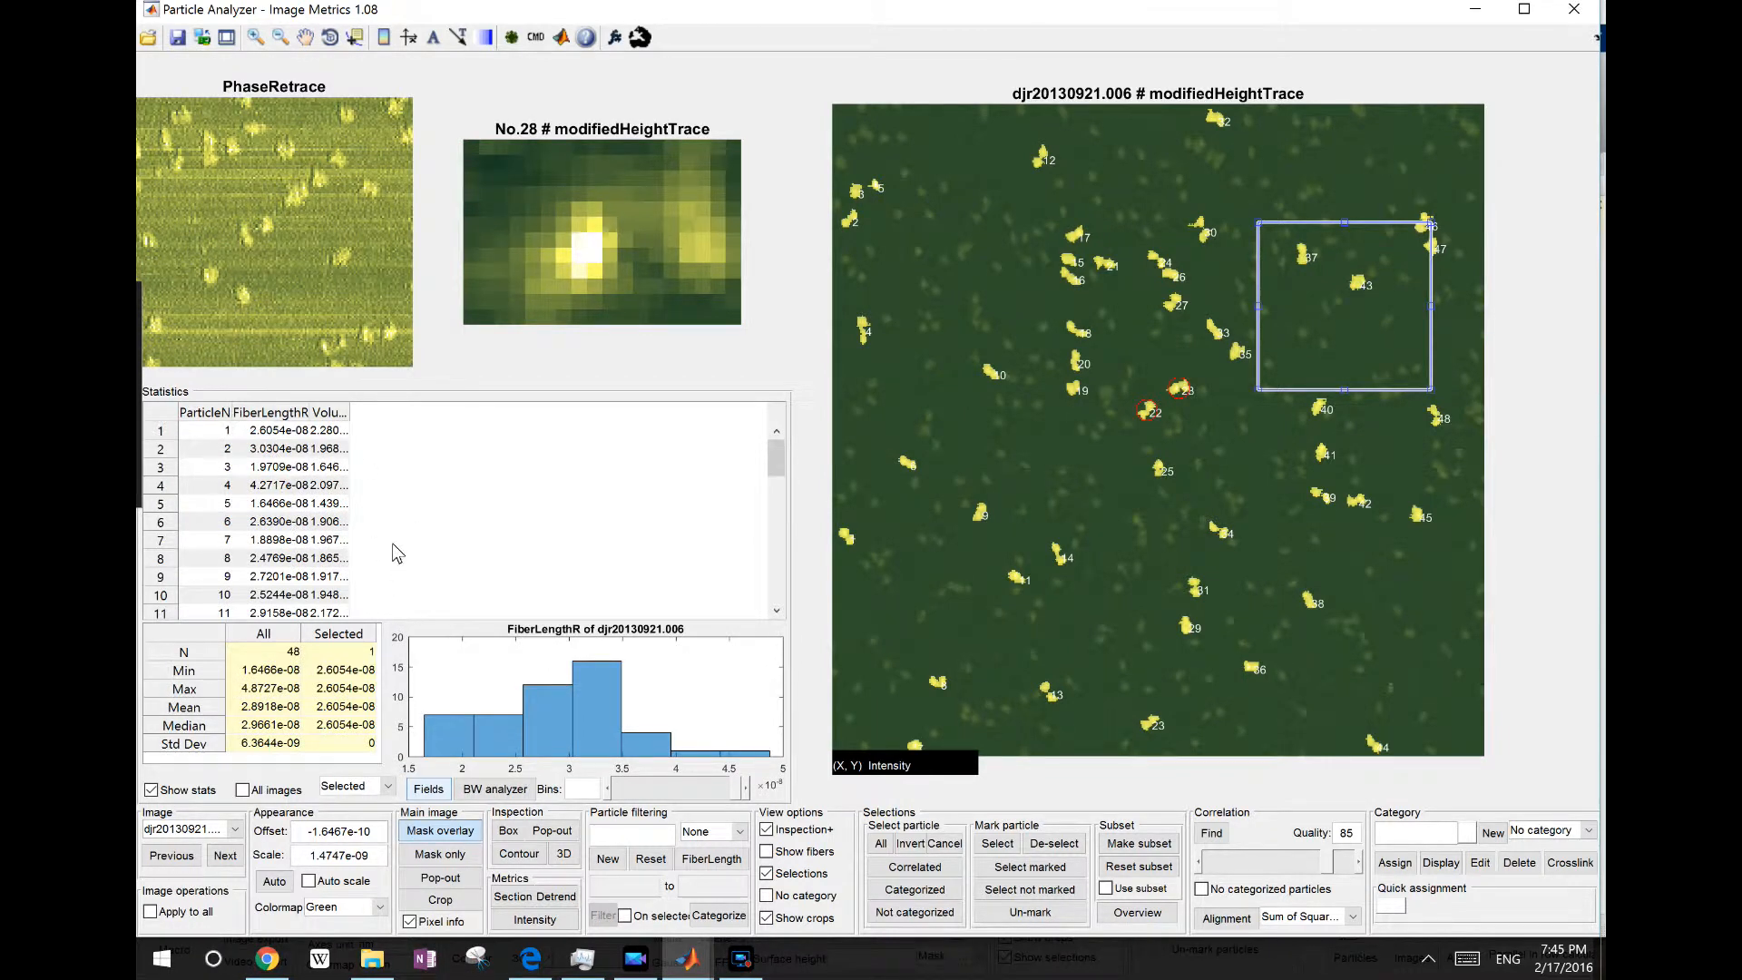
Add the fields EquivDiameter, Solidity, Extent, Perimeter, MeanIntensity and MinIntensity to the statistics table.
click(428, 788)
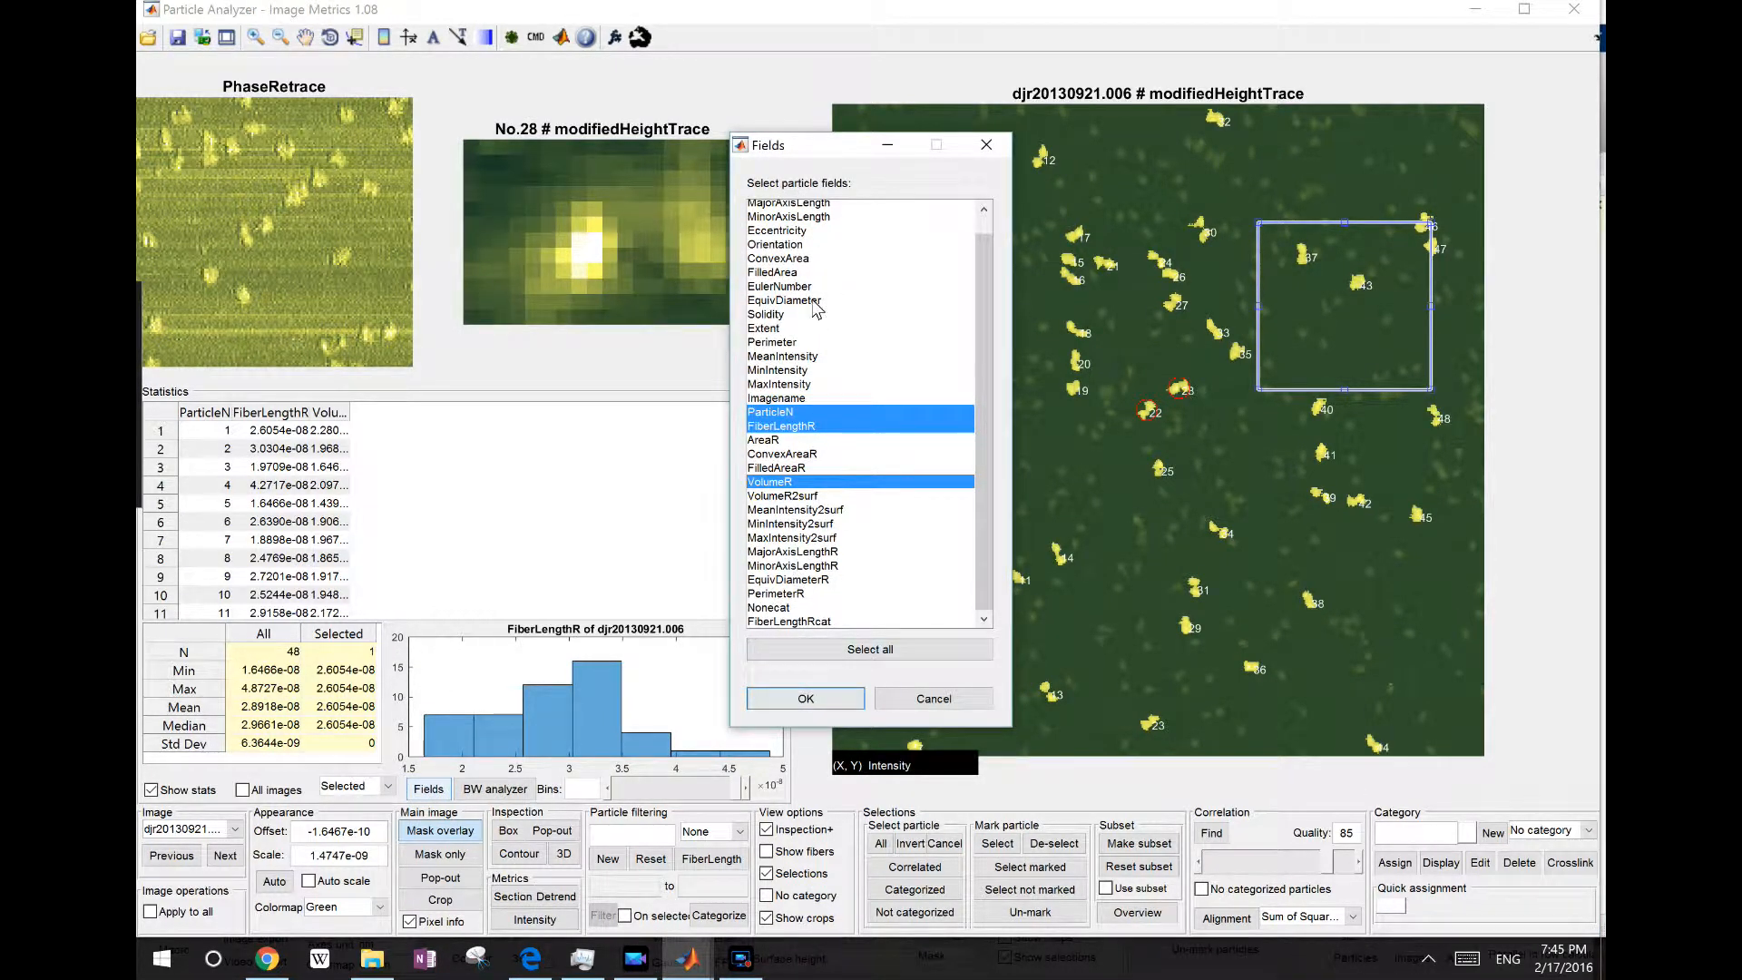
drag(816, 301, 817, 370)
click(806, 698)
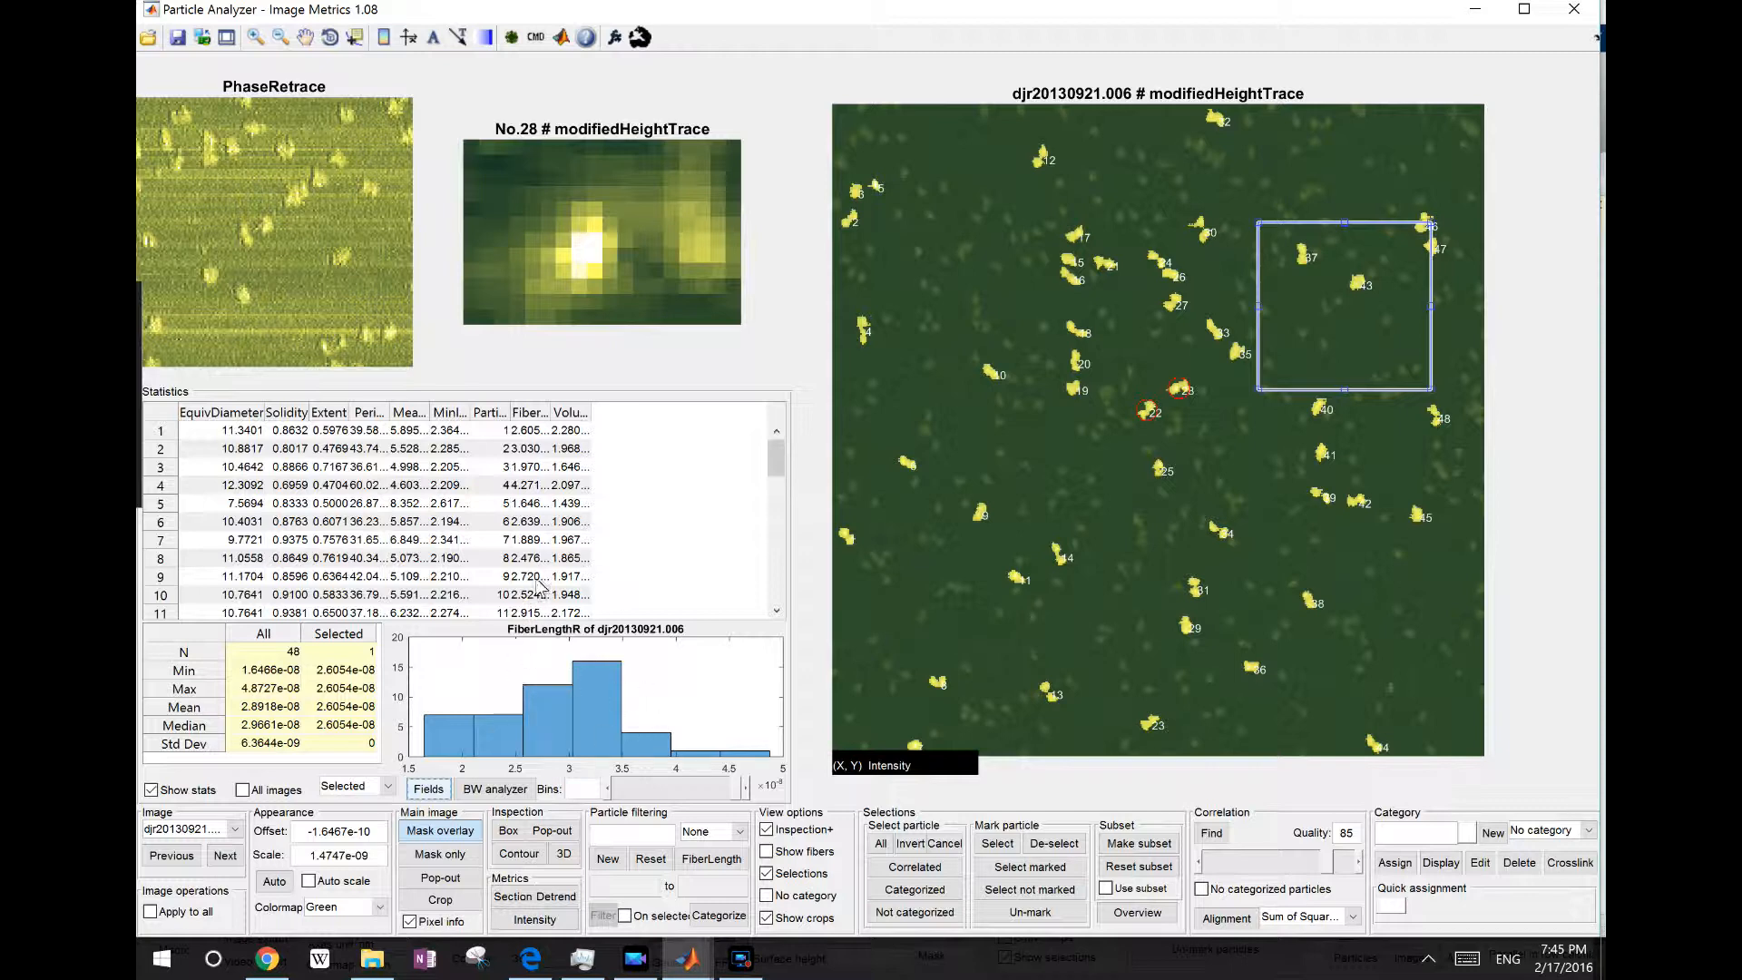
Plot the FiberLengthR histogram and set its number of bins to 30.
click(530, 503)
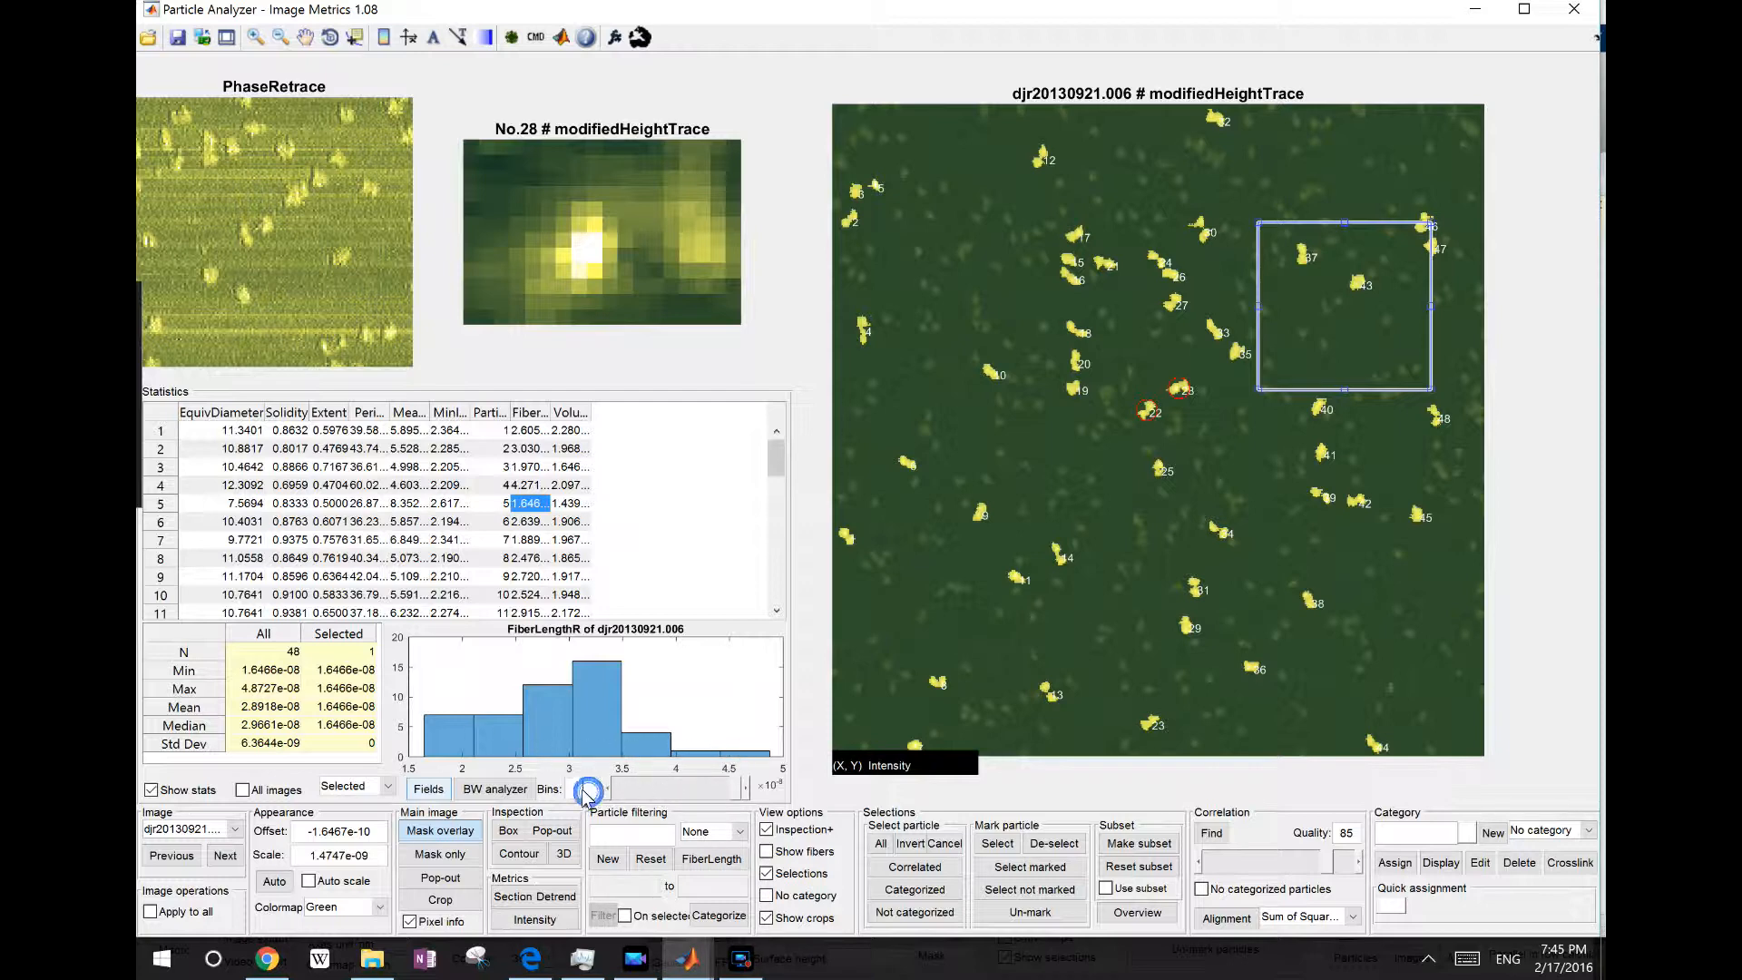
drag(663, 797, 711, 790)
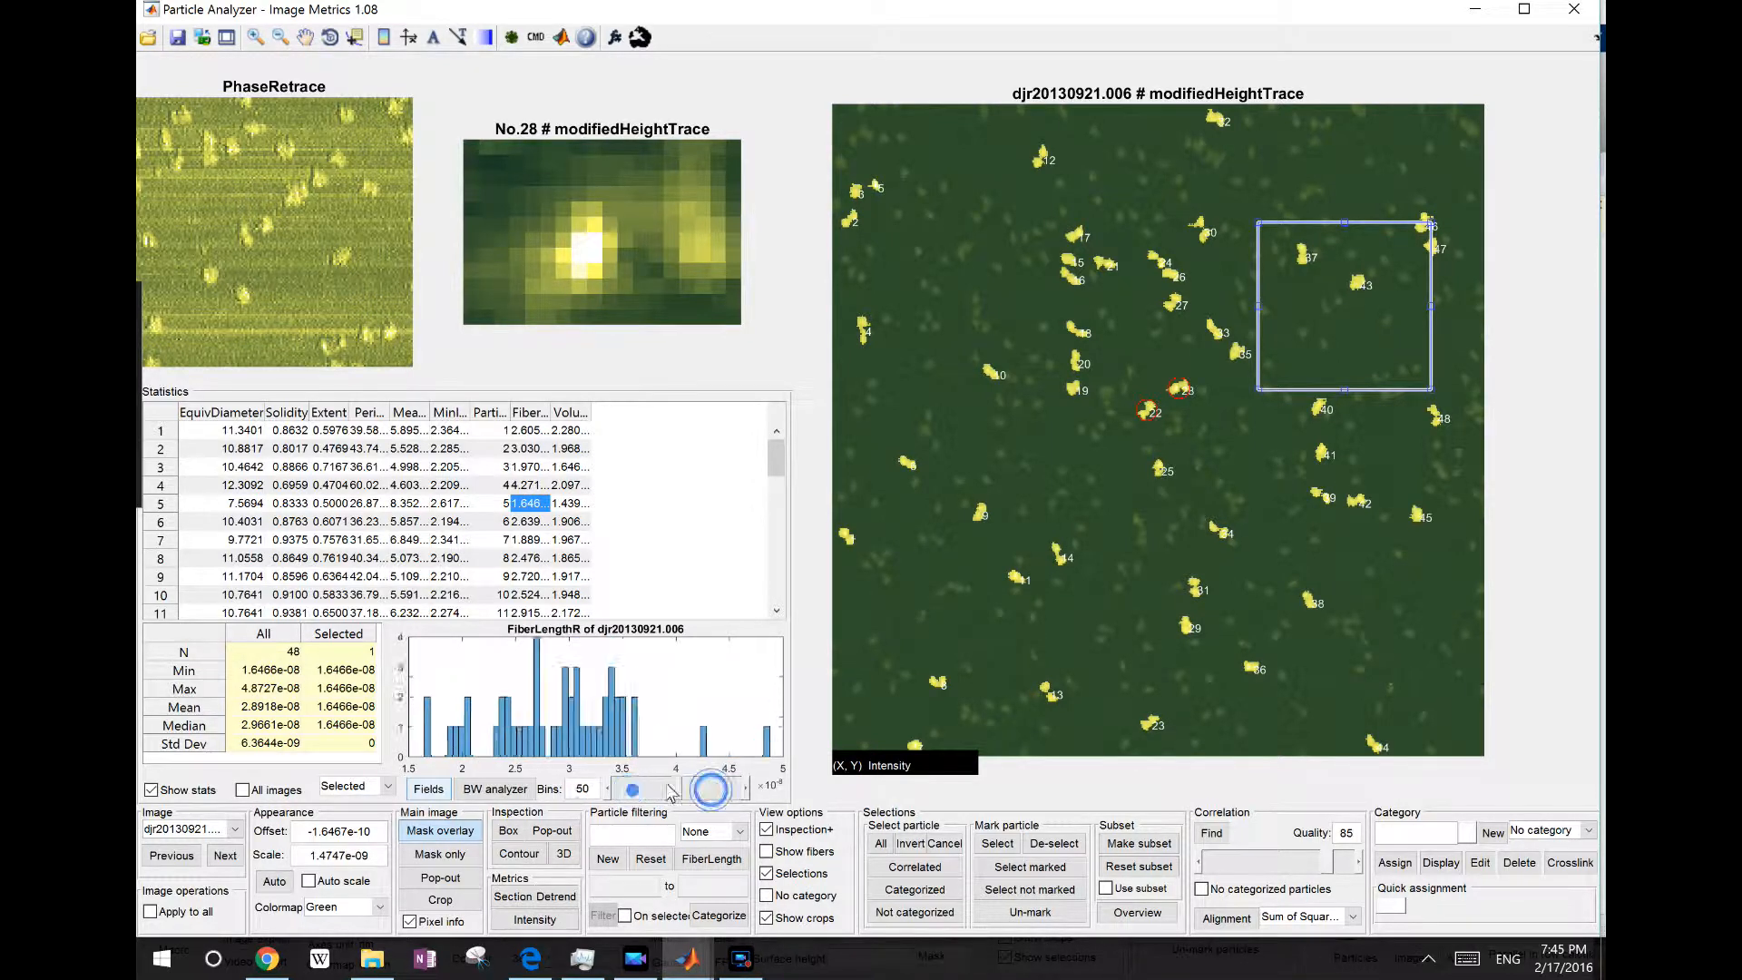
click(628, 790)
click(704, 790)
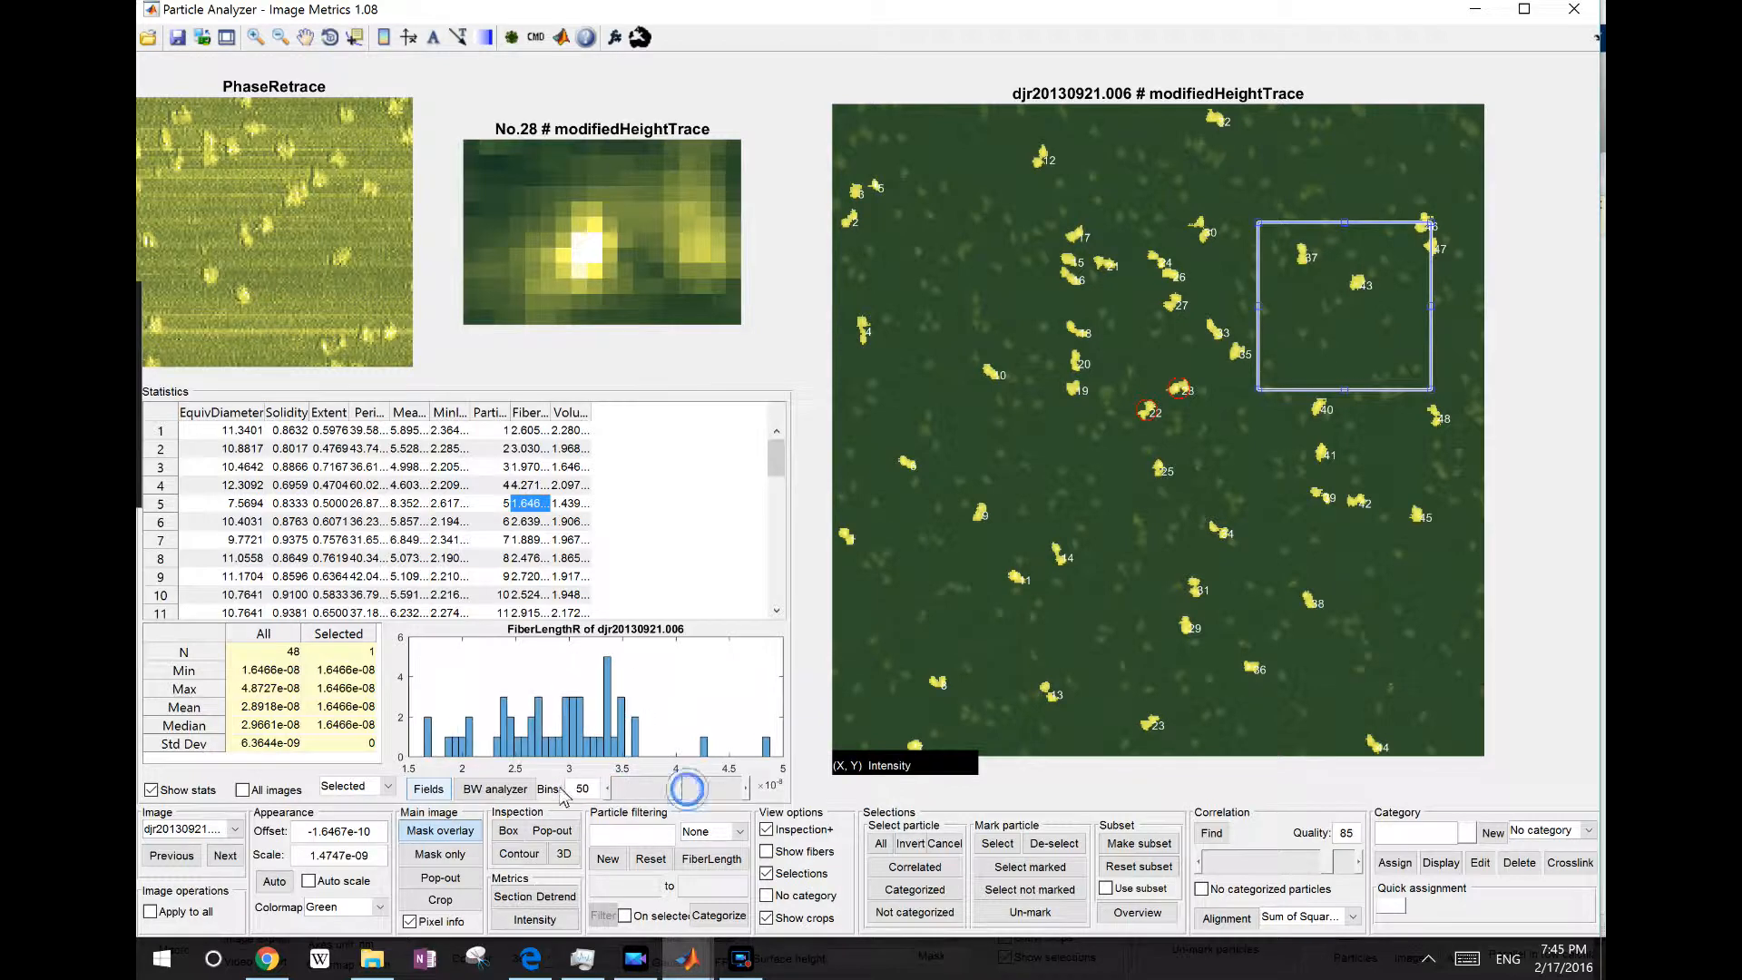
click(637, 790)
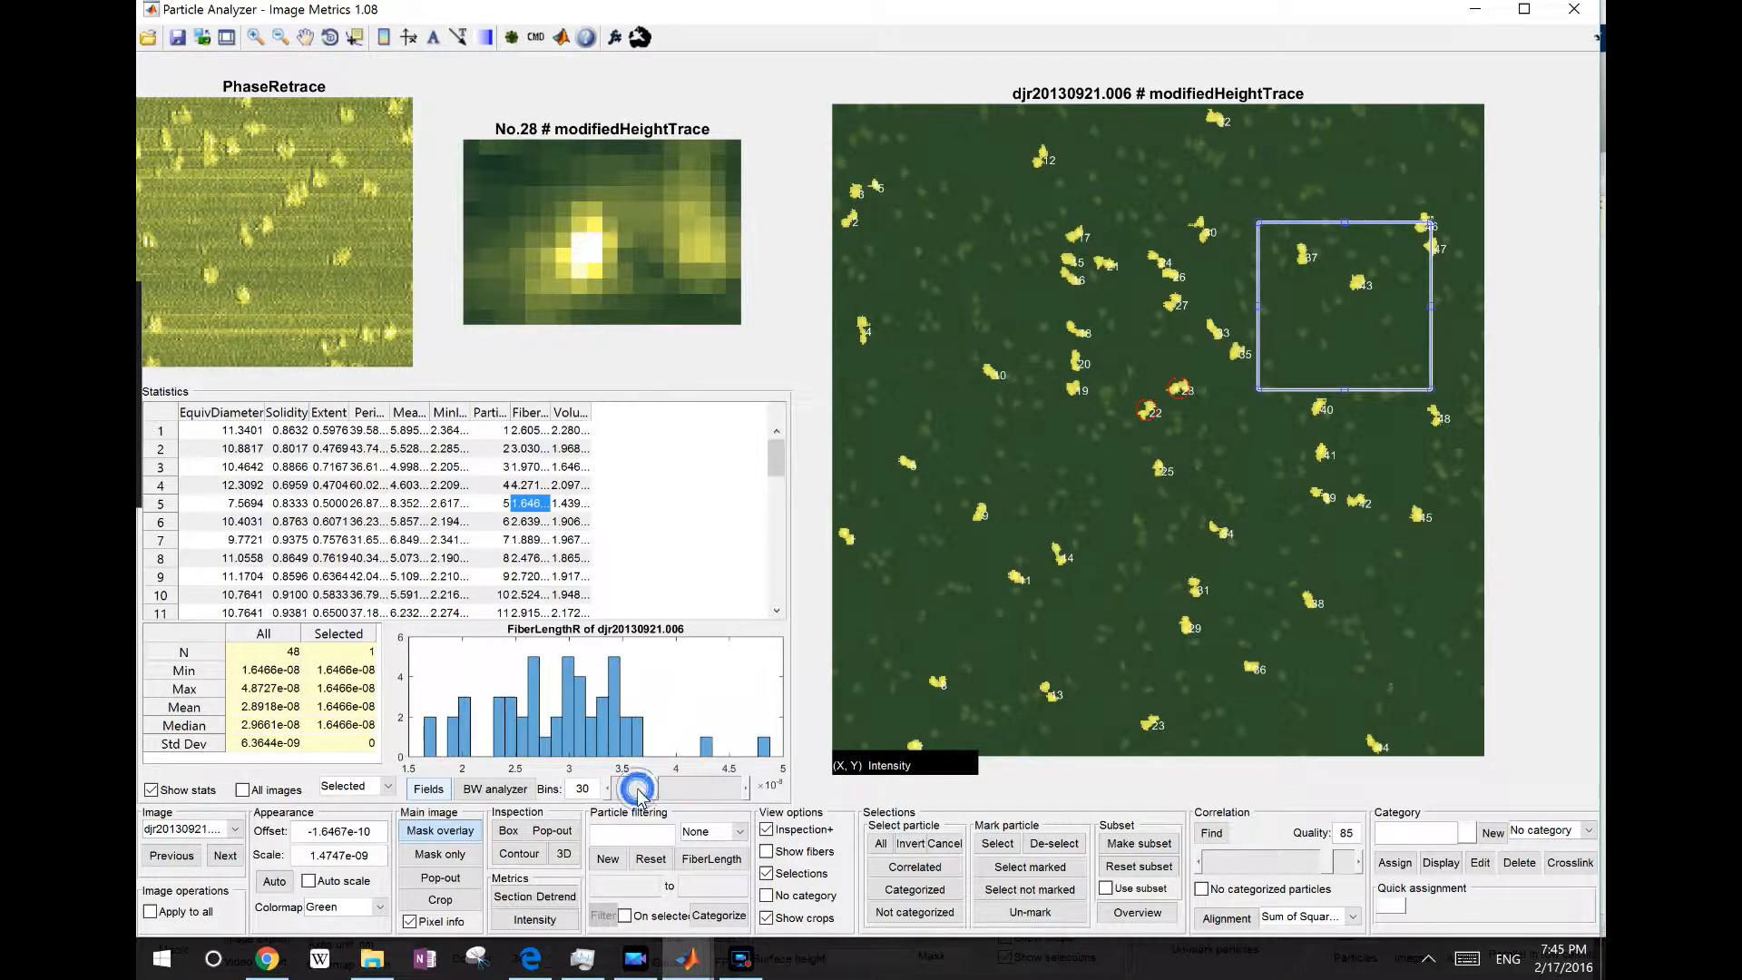
Open the FiberLengthR histogram in a separate figure and move that figure away from the statistics table.
right_click(639, 716)
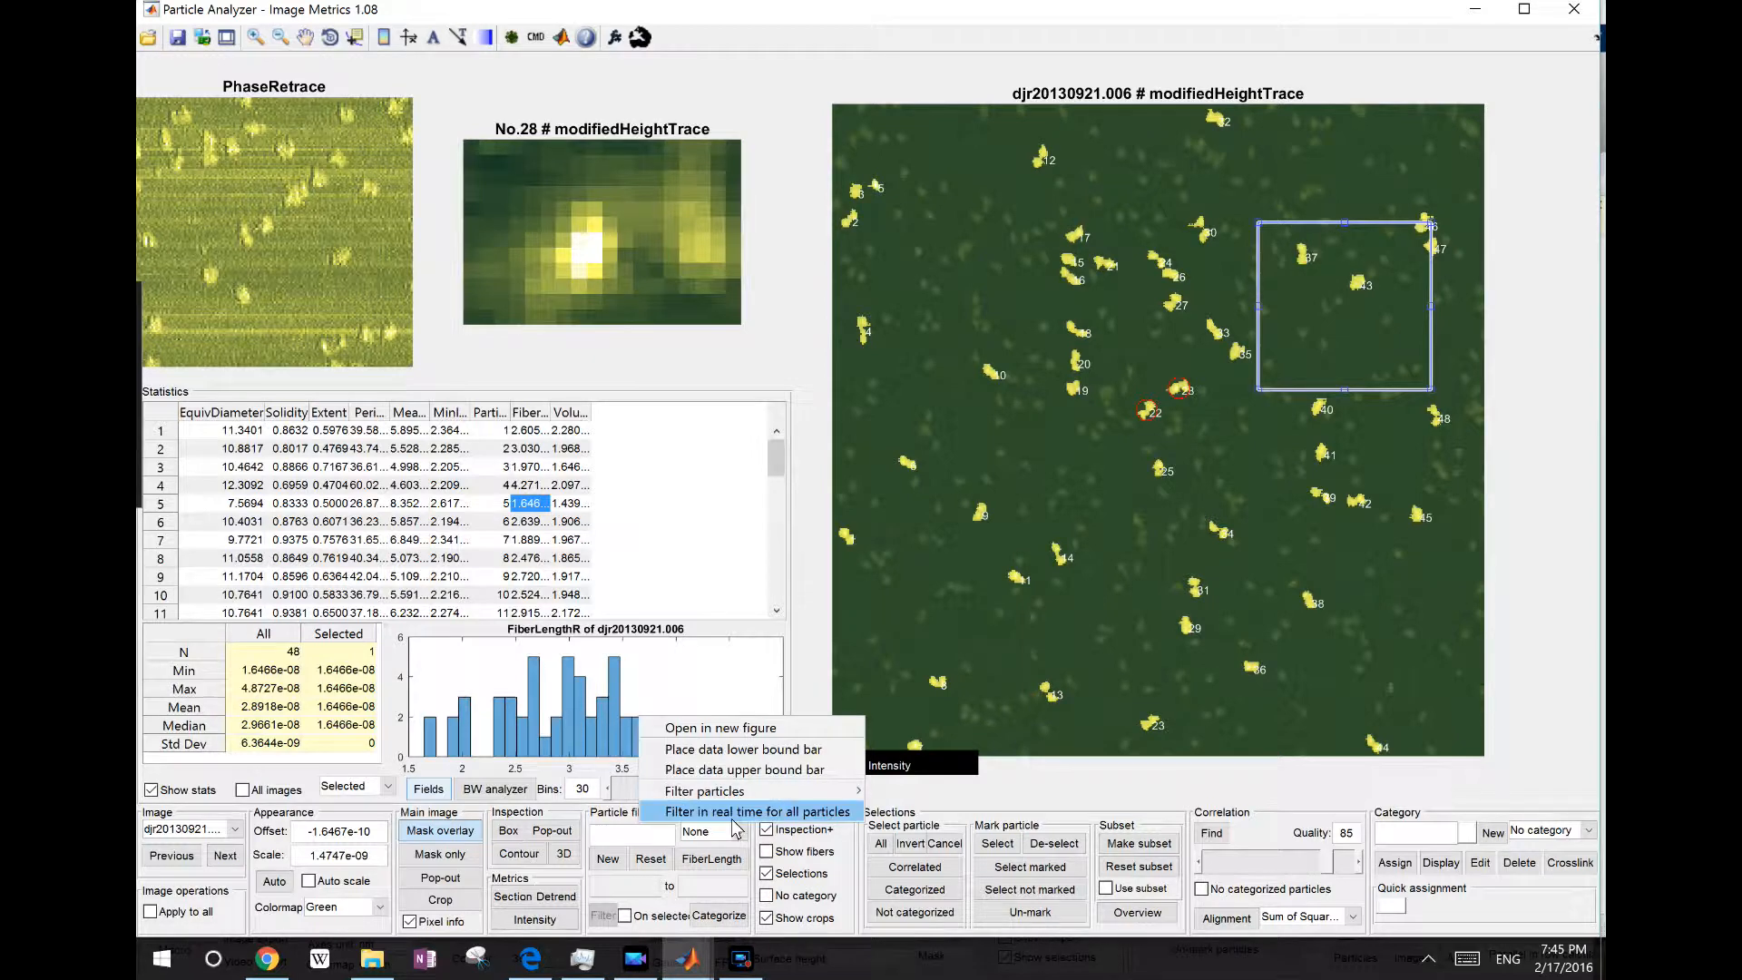
click(721, 728)
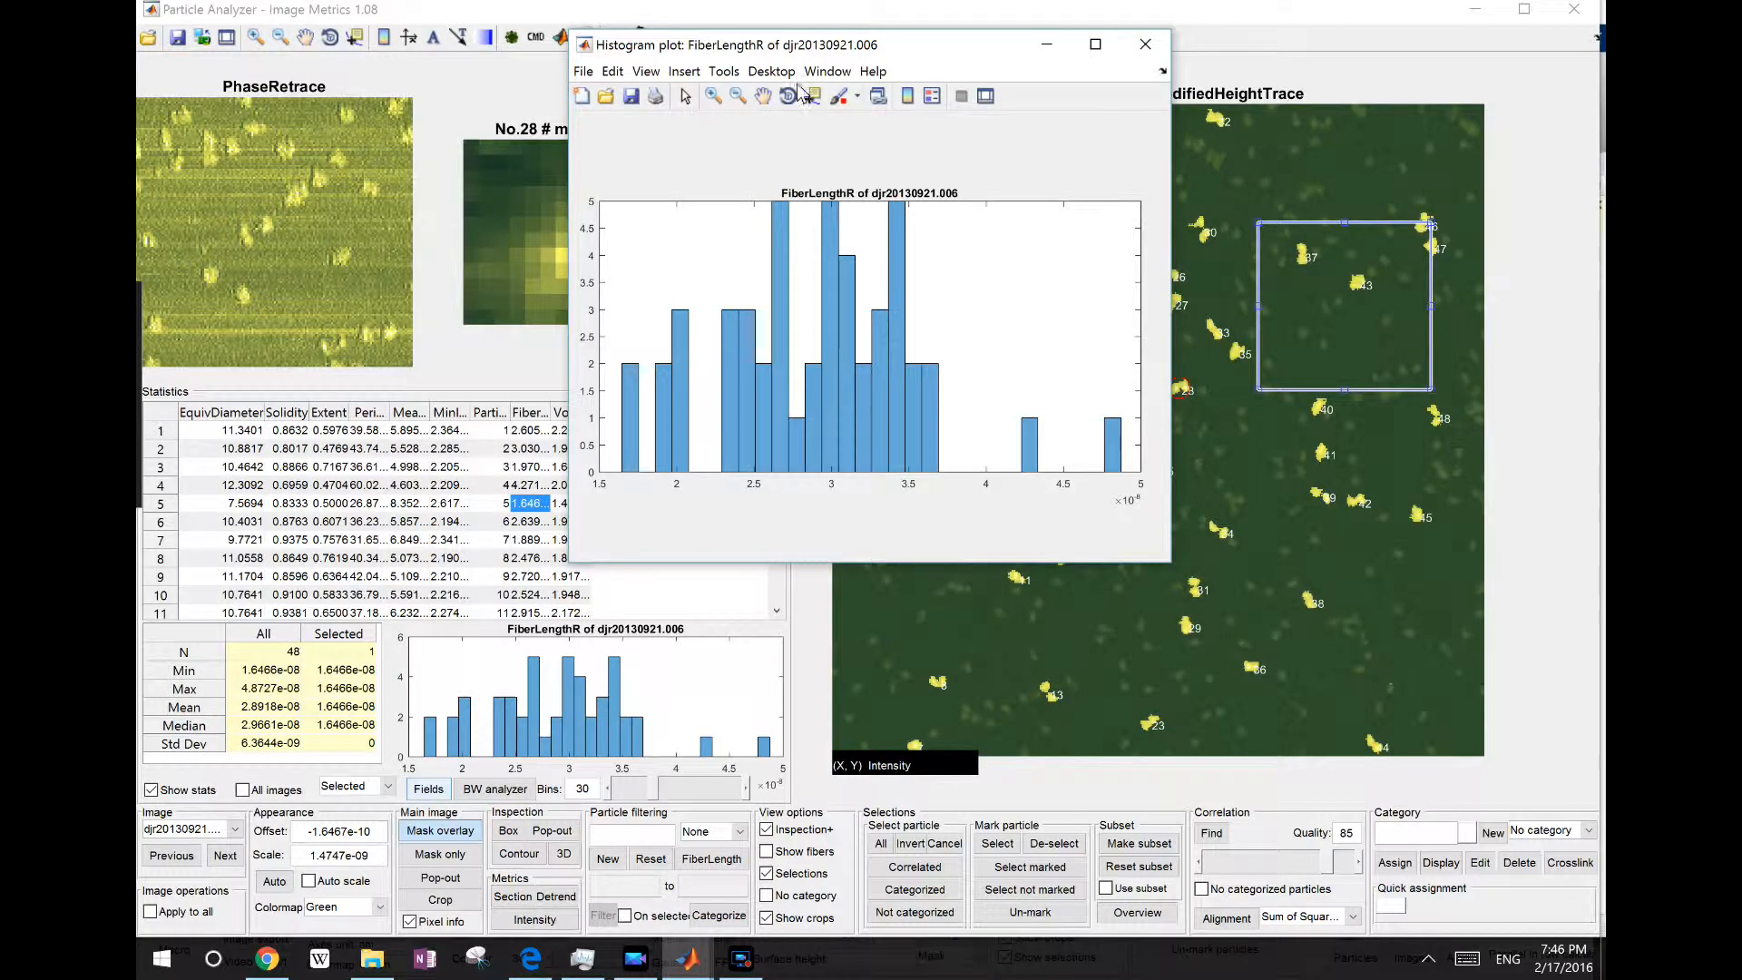
drag(832, 46, 1000, 154)
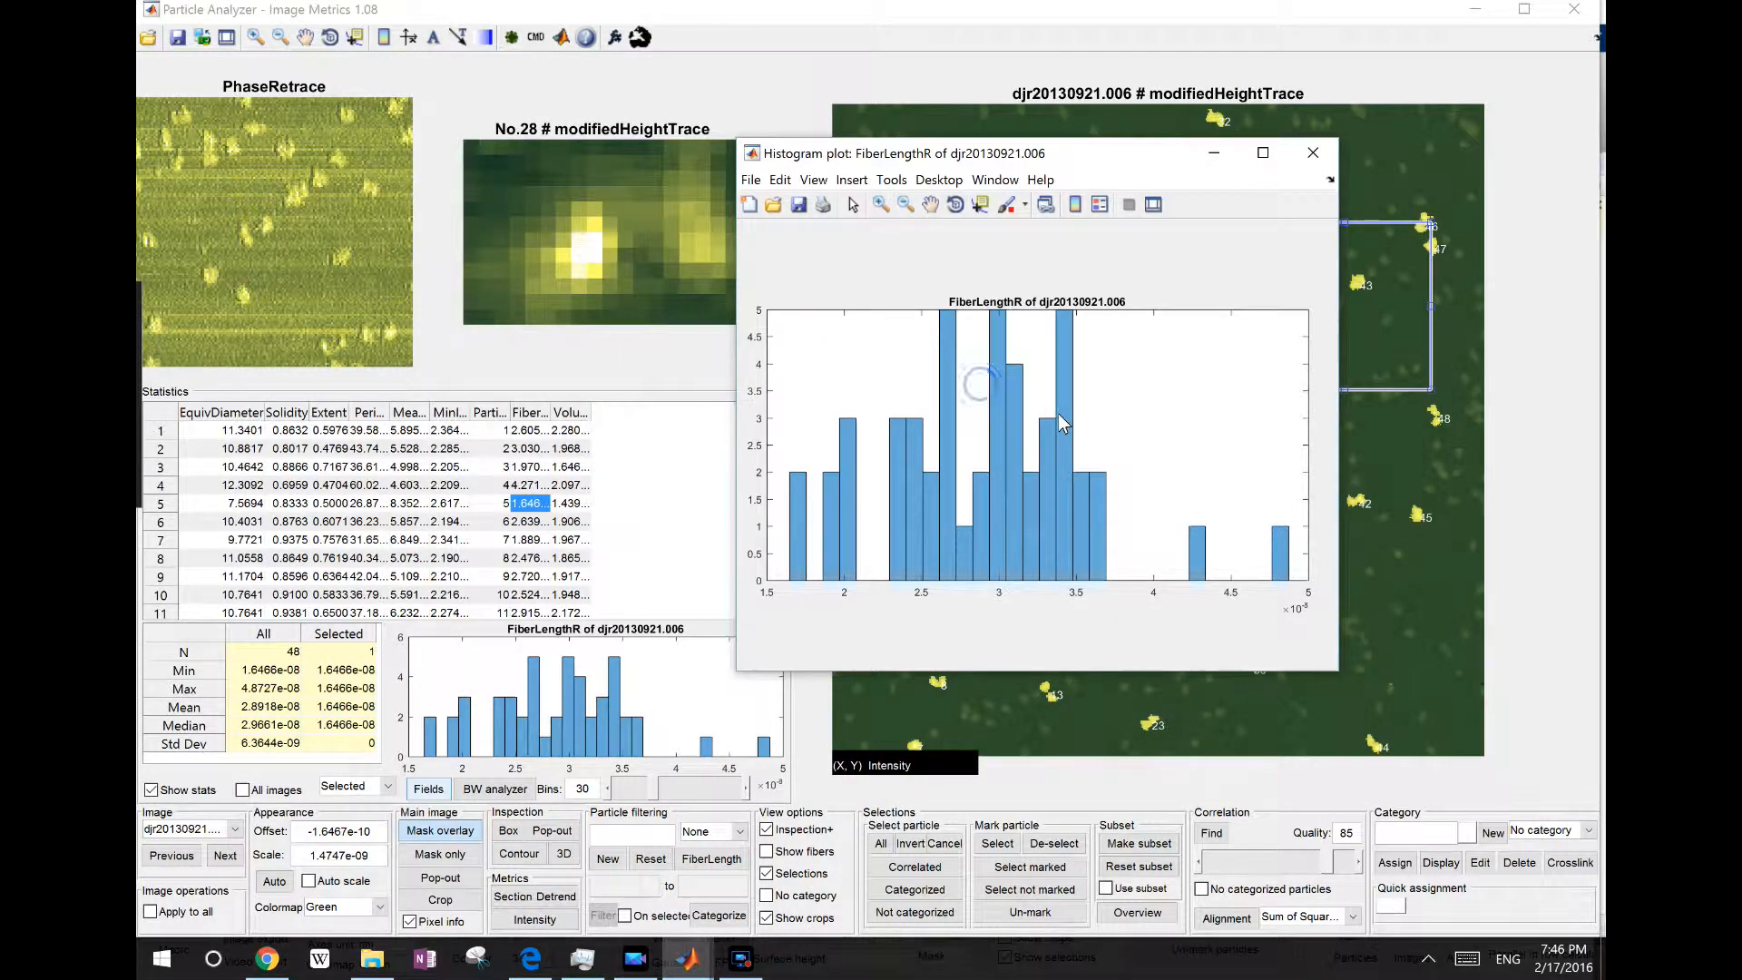
click(1026, 502)
click(927, 510)
click(910, 430)
click(1119, 419)
click(910, 372)
click(850, 403)
click(1116, 458)
click(1081, 491)
click(1127, 515)
click(1195, 540)
right_click(1072, 548)
click(1104, 345)
click(1101, 415)
right_click(1075, 502)
click(1101, 419)
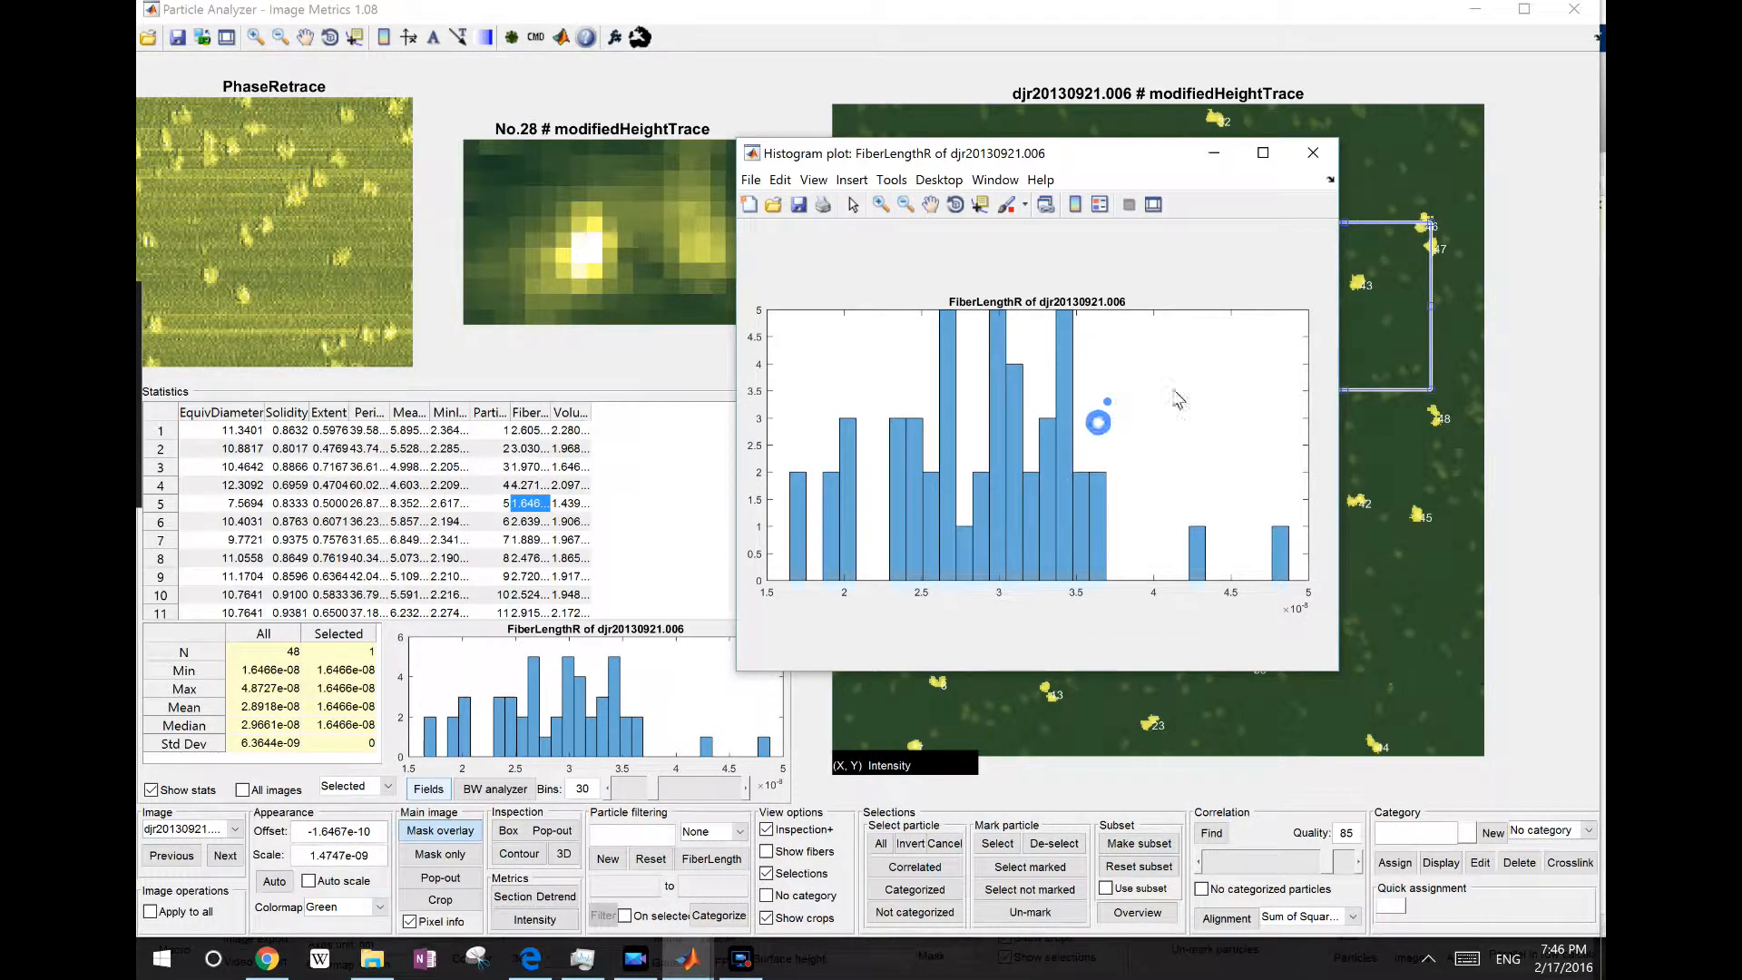
Close the separate histogram figure and select all particles, applying the selection to all images.
click(1303, 155)
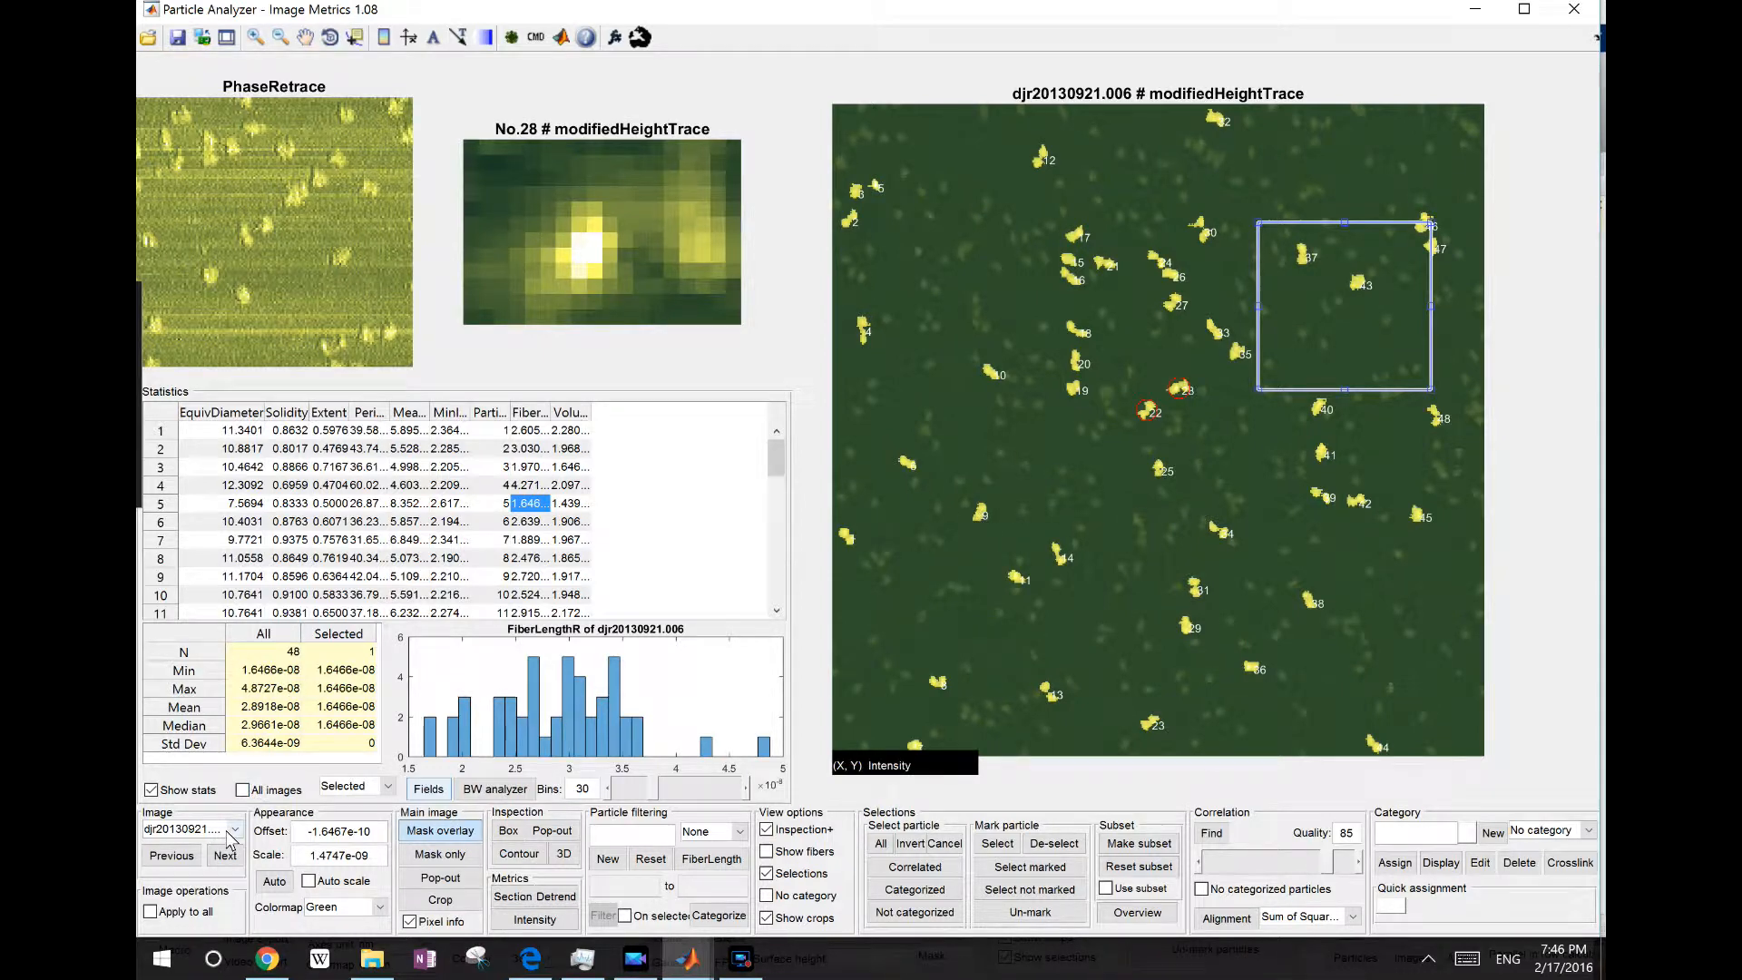
click(192, 914)
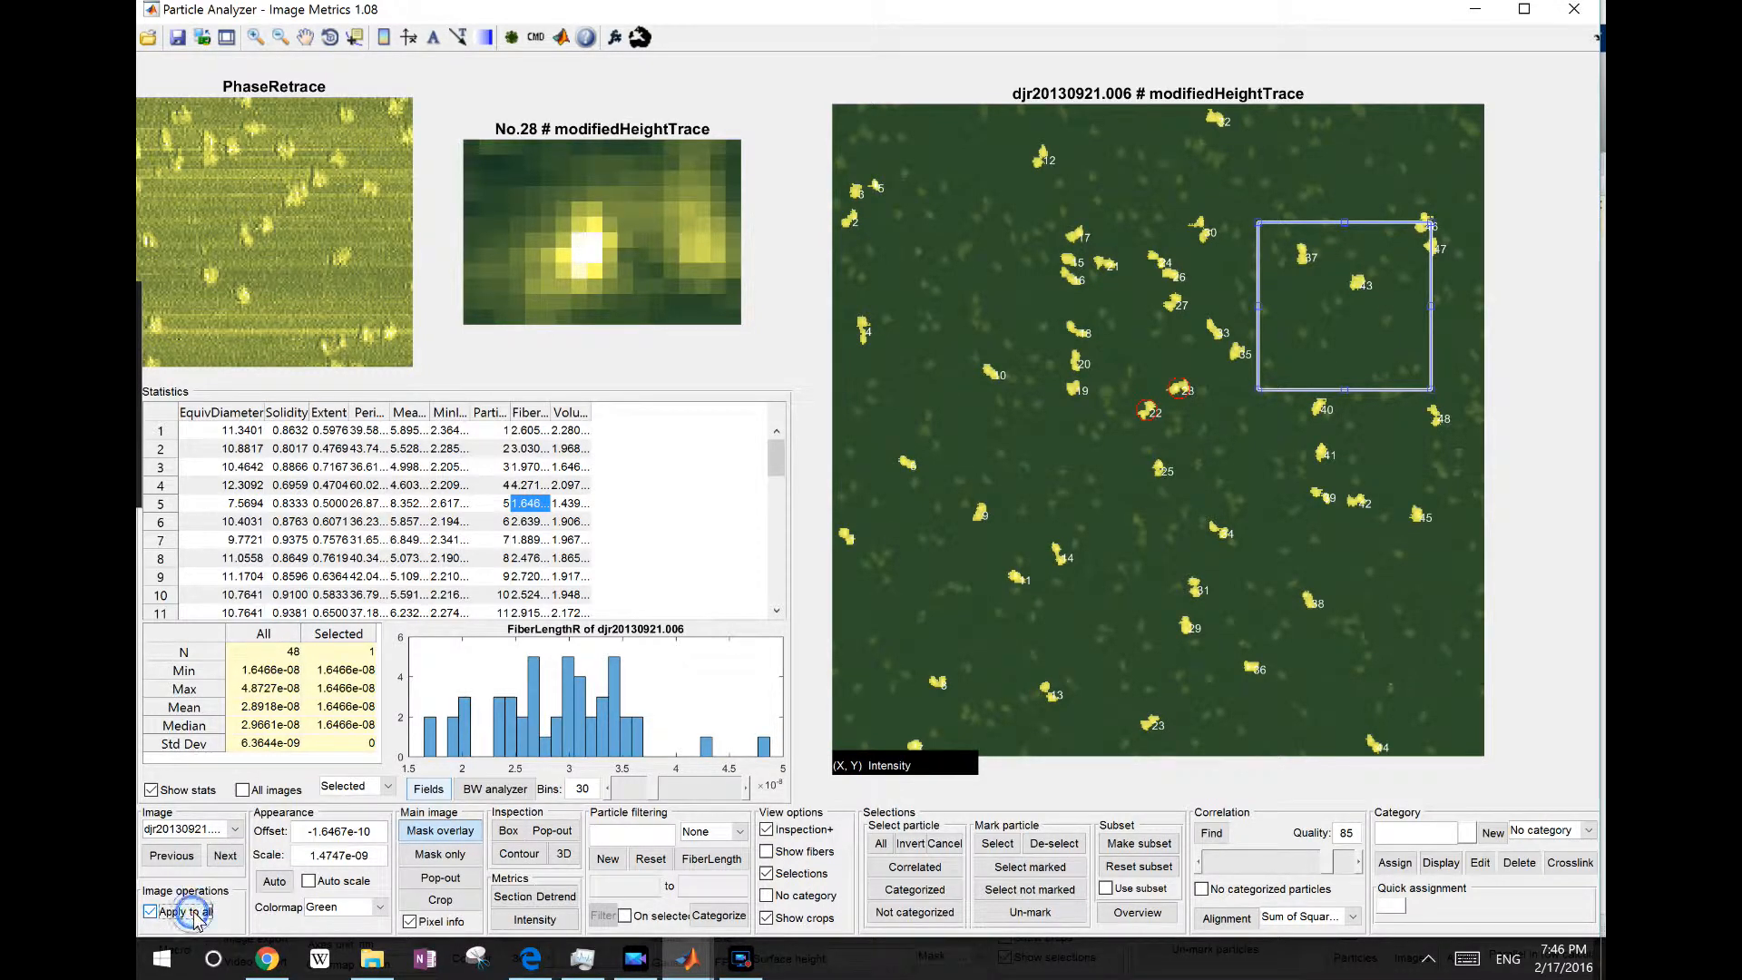
click(880, 843)
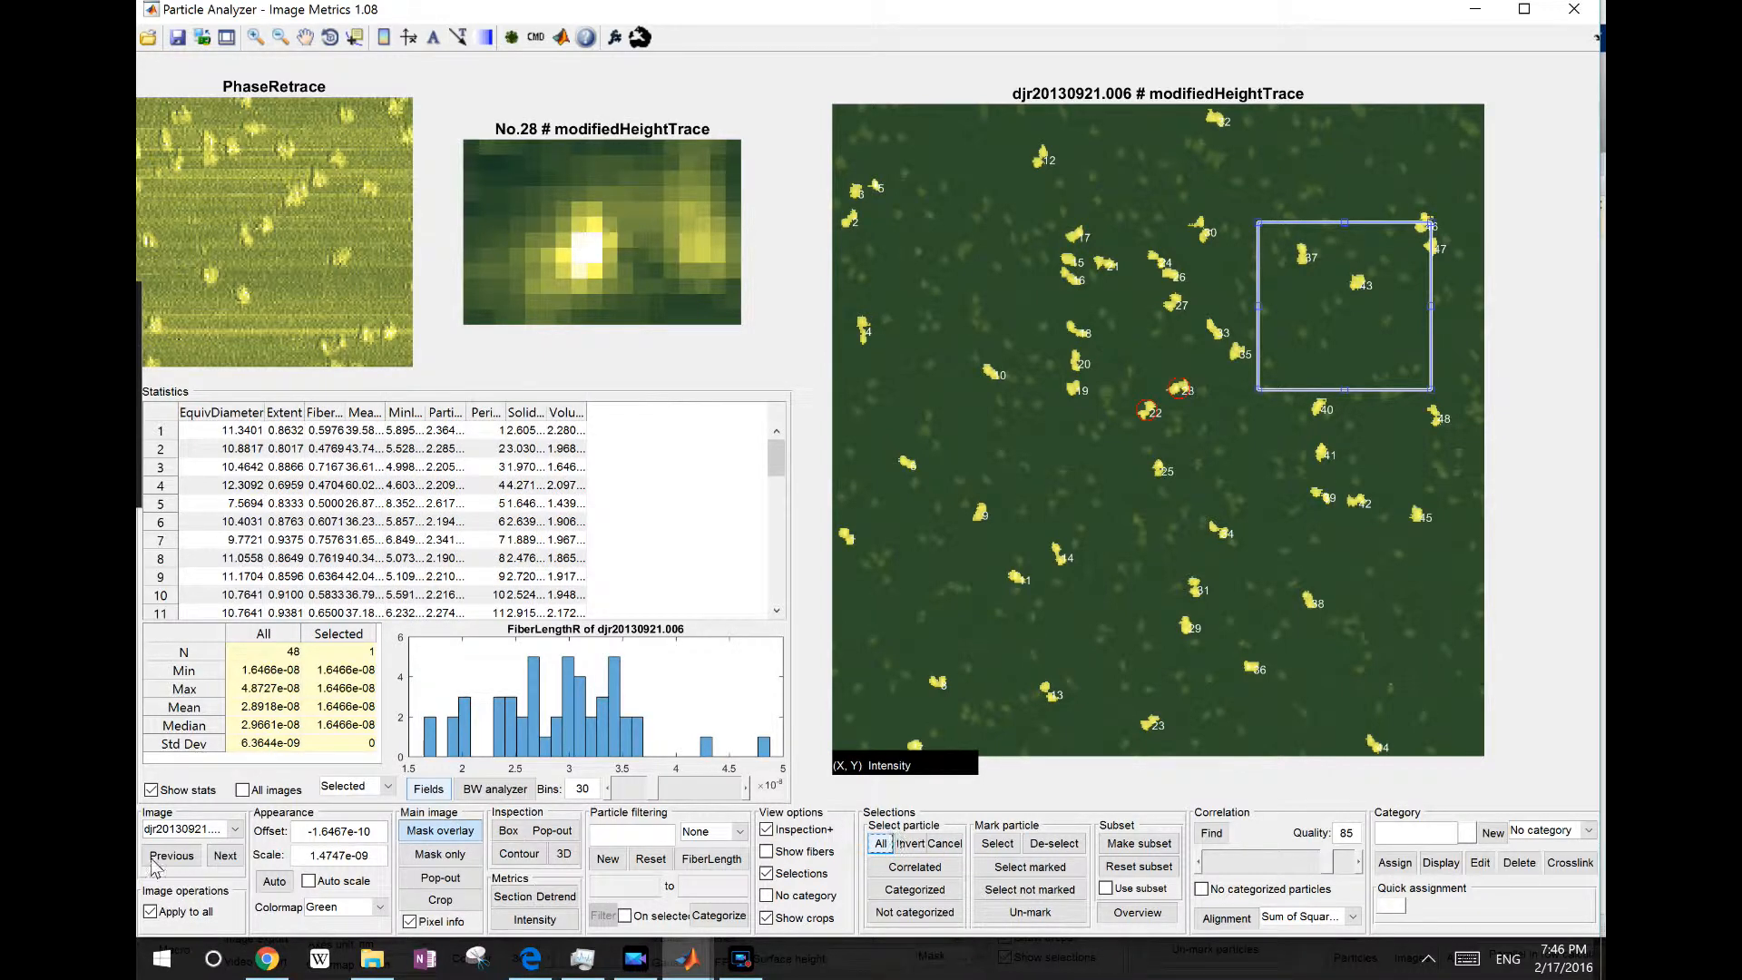
click(220, 829)
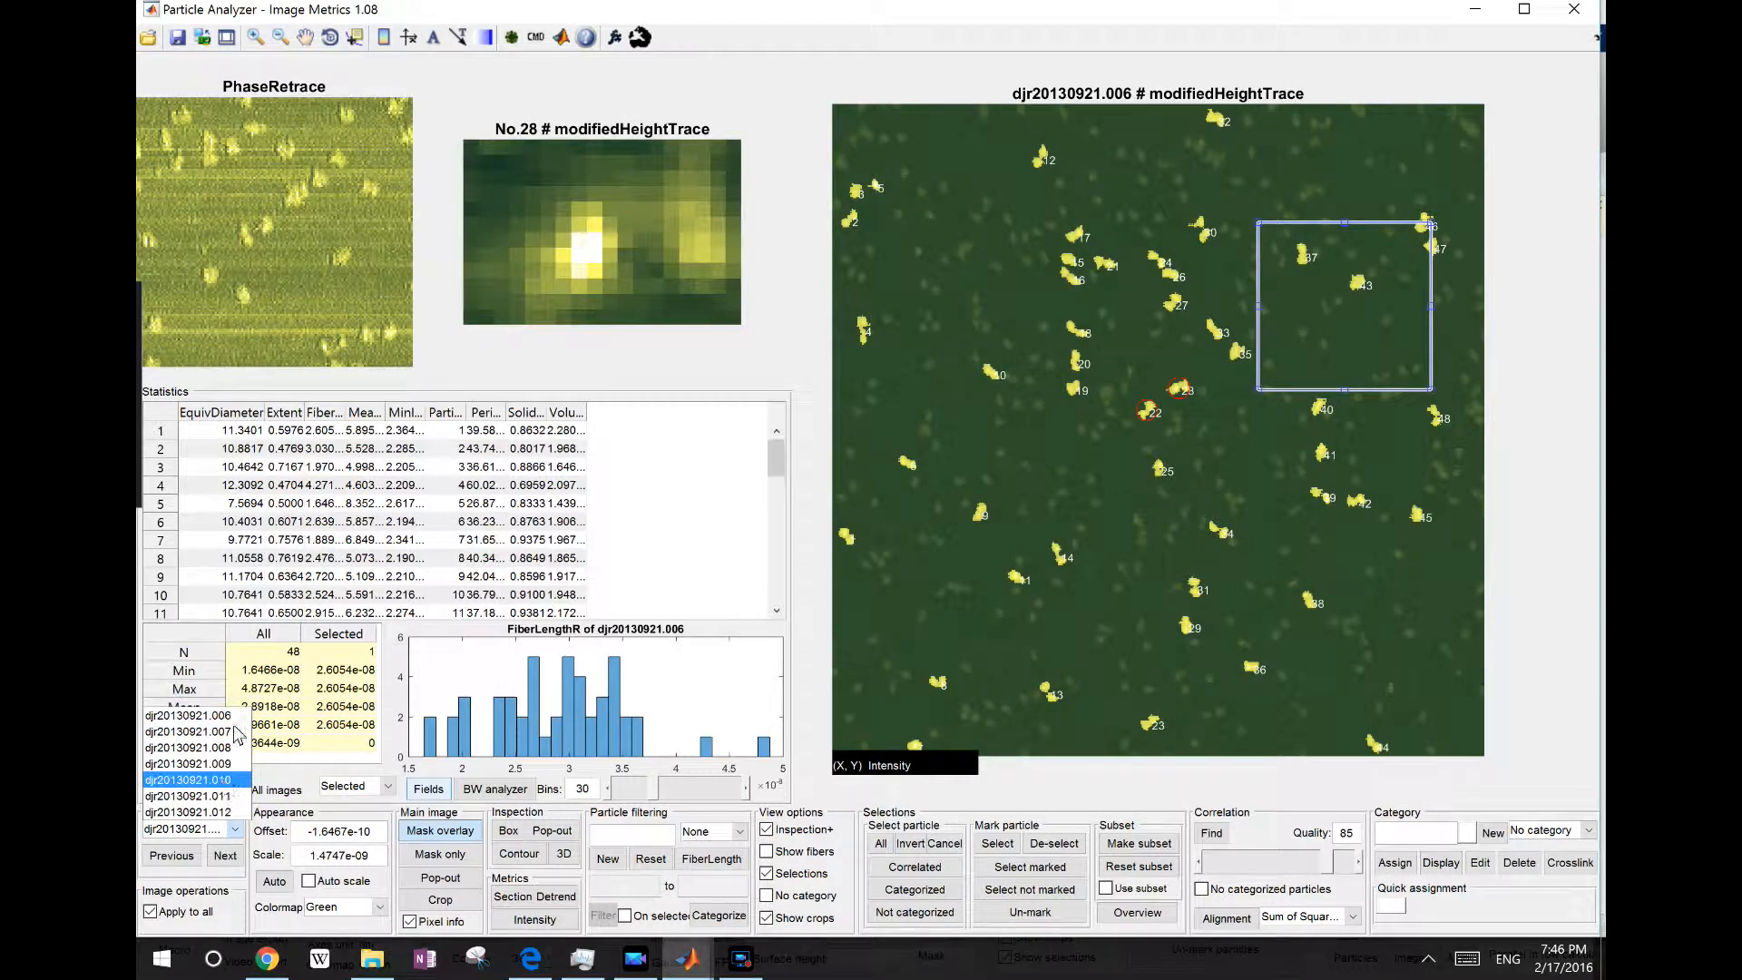
click(771, 716)
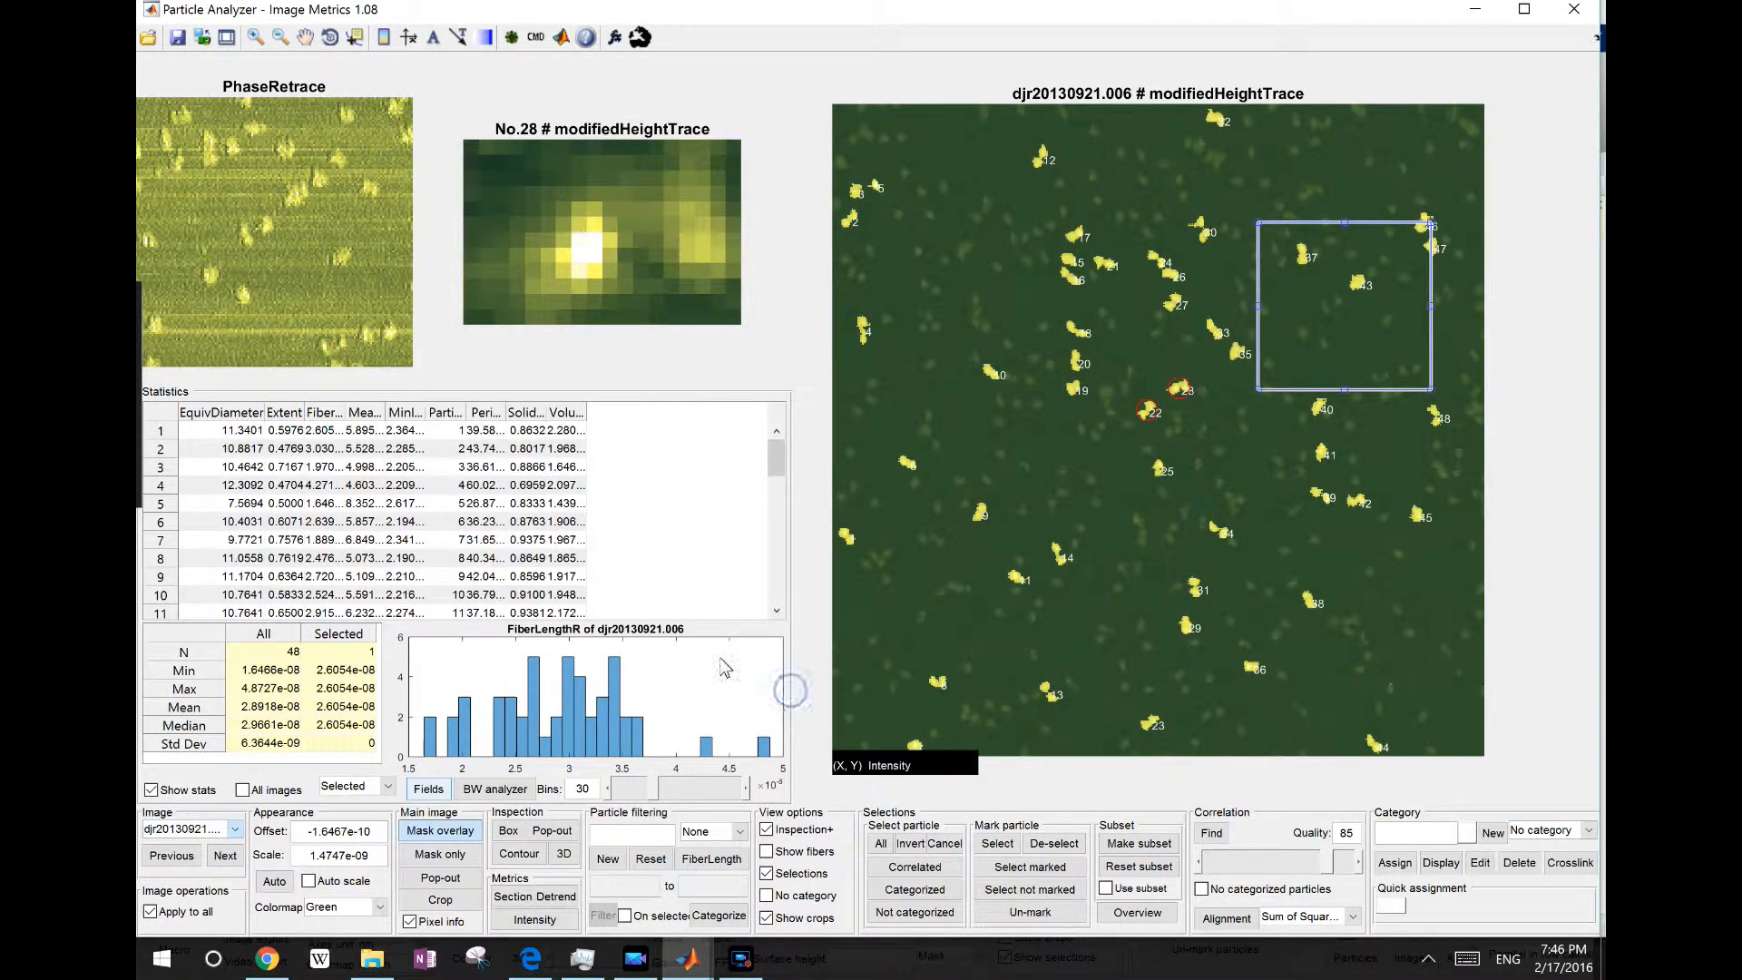
Plot the Perimeter histogram for all images and set its number of bins to 40.
click(478, 504)
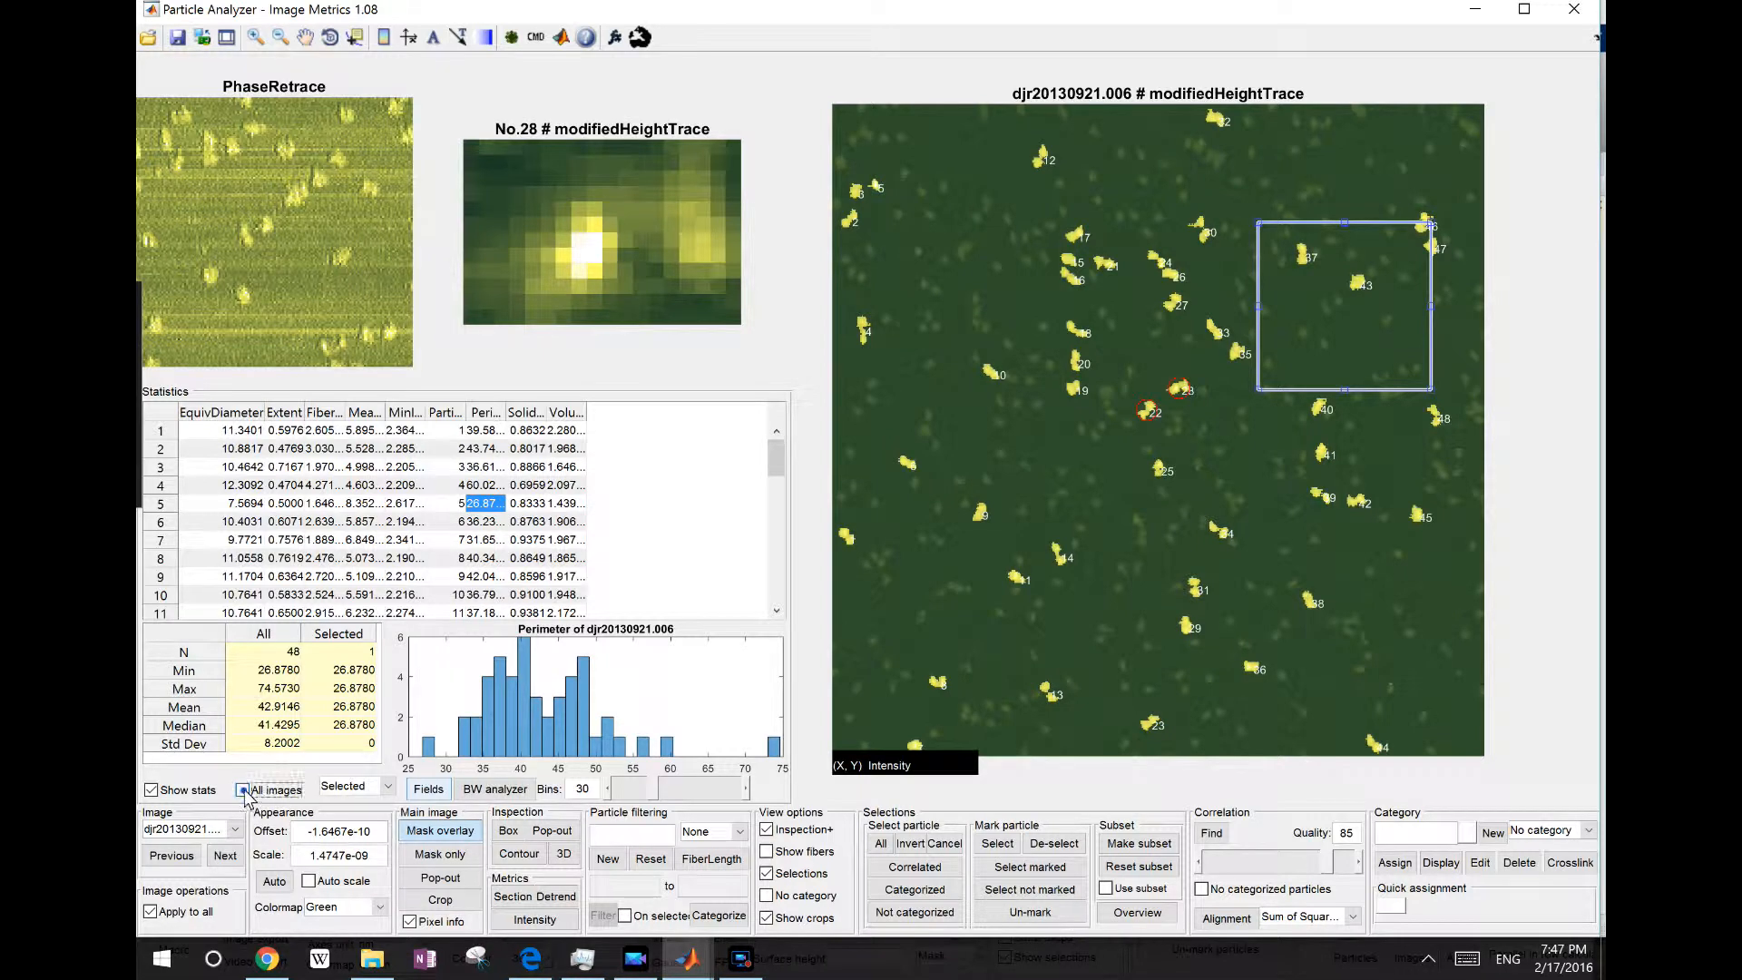
click(257, 790)
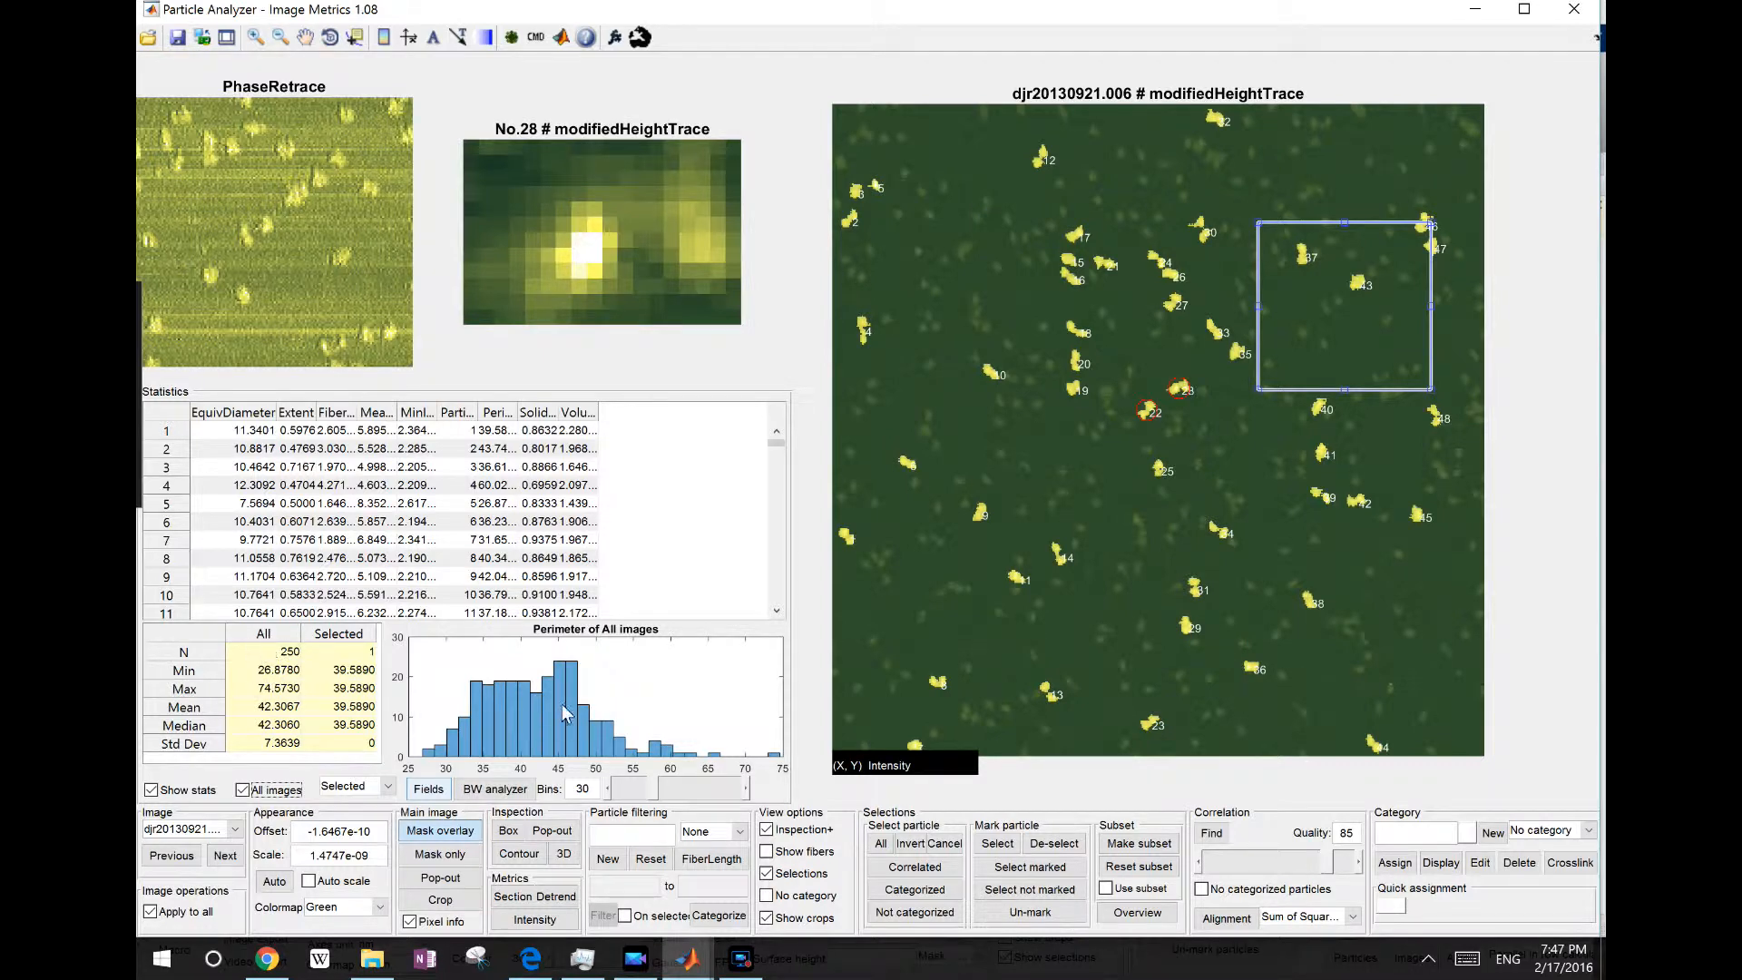
click(693, 790)
click(695, 788)
click(643, 789)
click(643, 790)
click(694, 787)
click(704, 787)
click(703, 786)
click(655, 789)
click(655, 789)
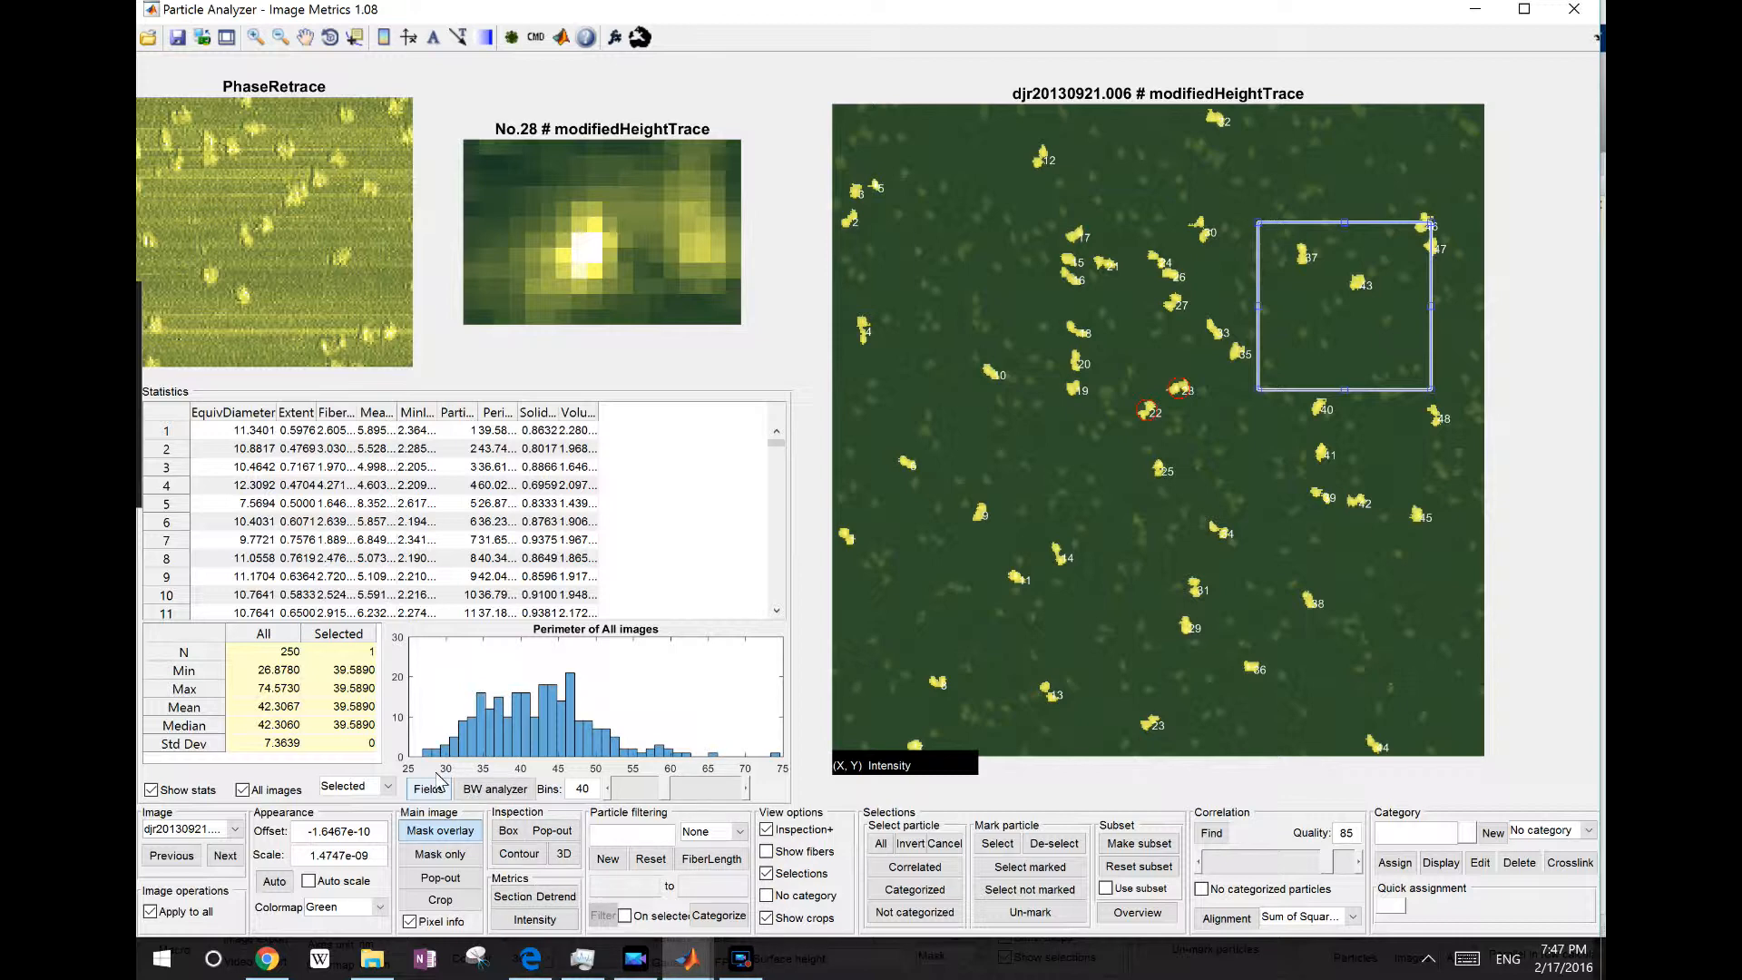
Keep the statistics on selected particles, select only particle 9 in the main image and limit the statistics to the current image.
click(359, 789)
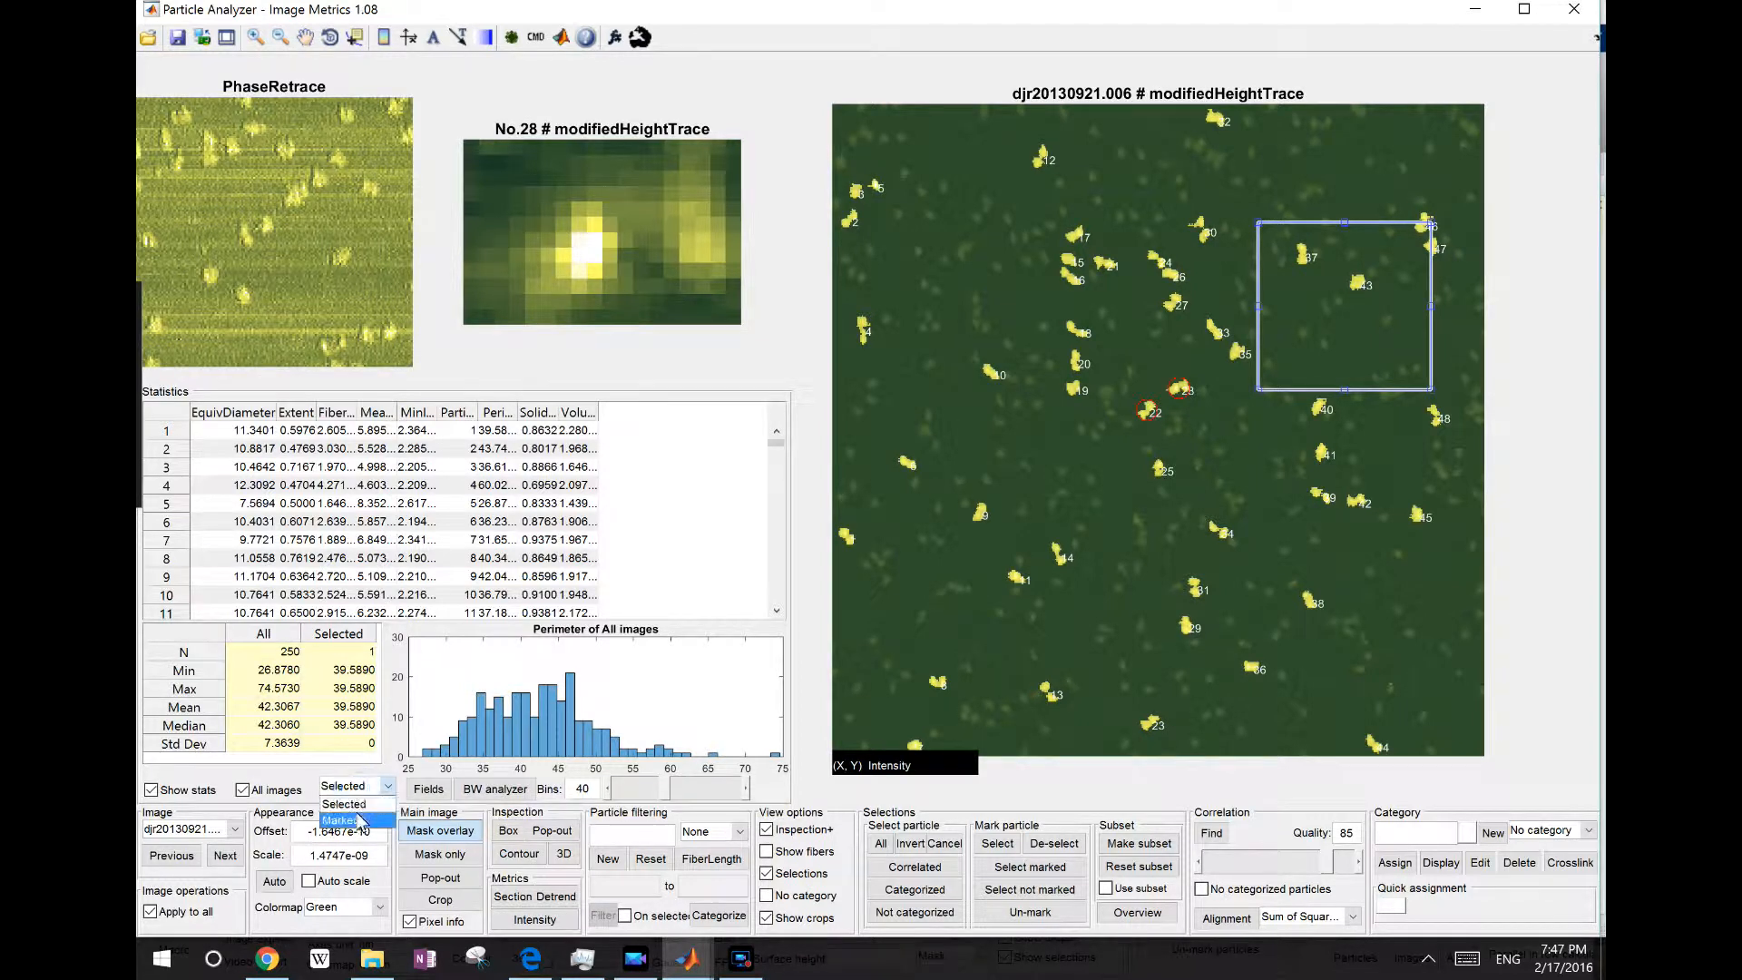
click(368, 798)
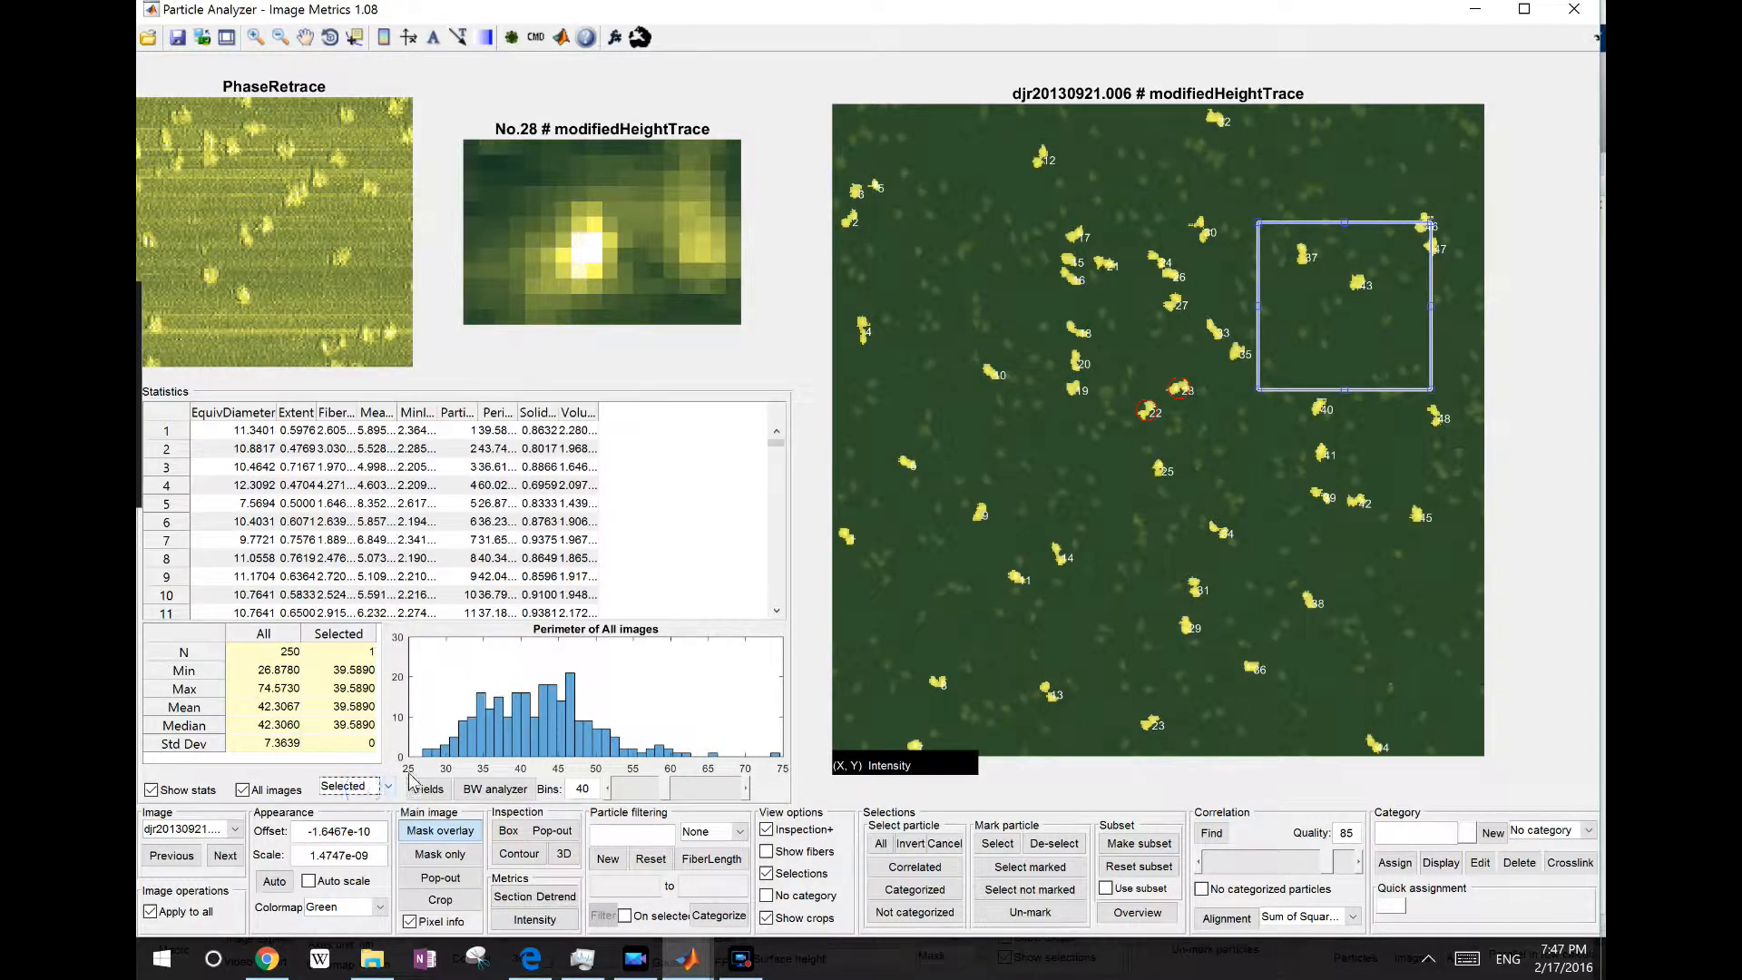
click(982, 513)
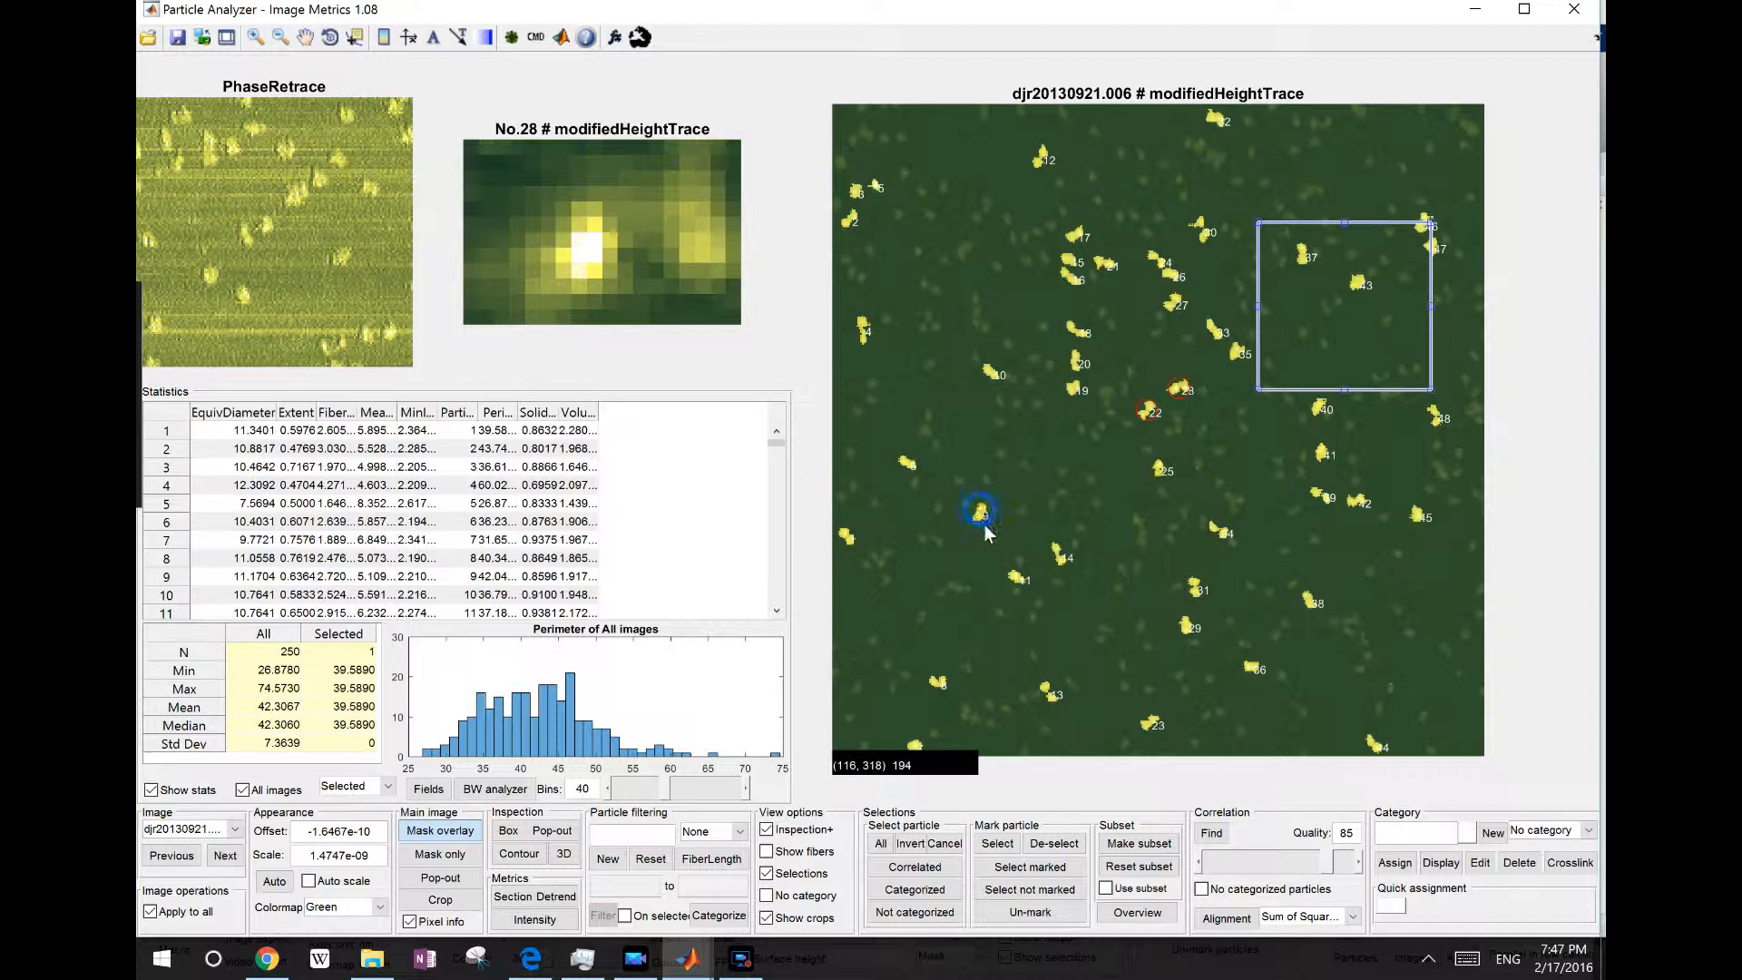
key(Delete)
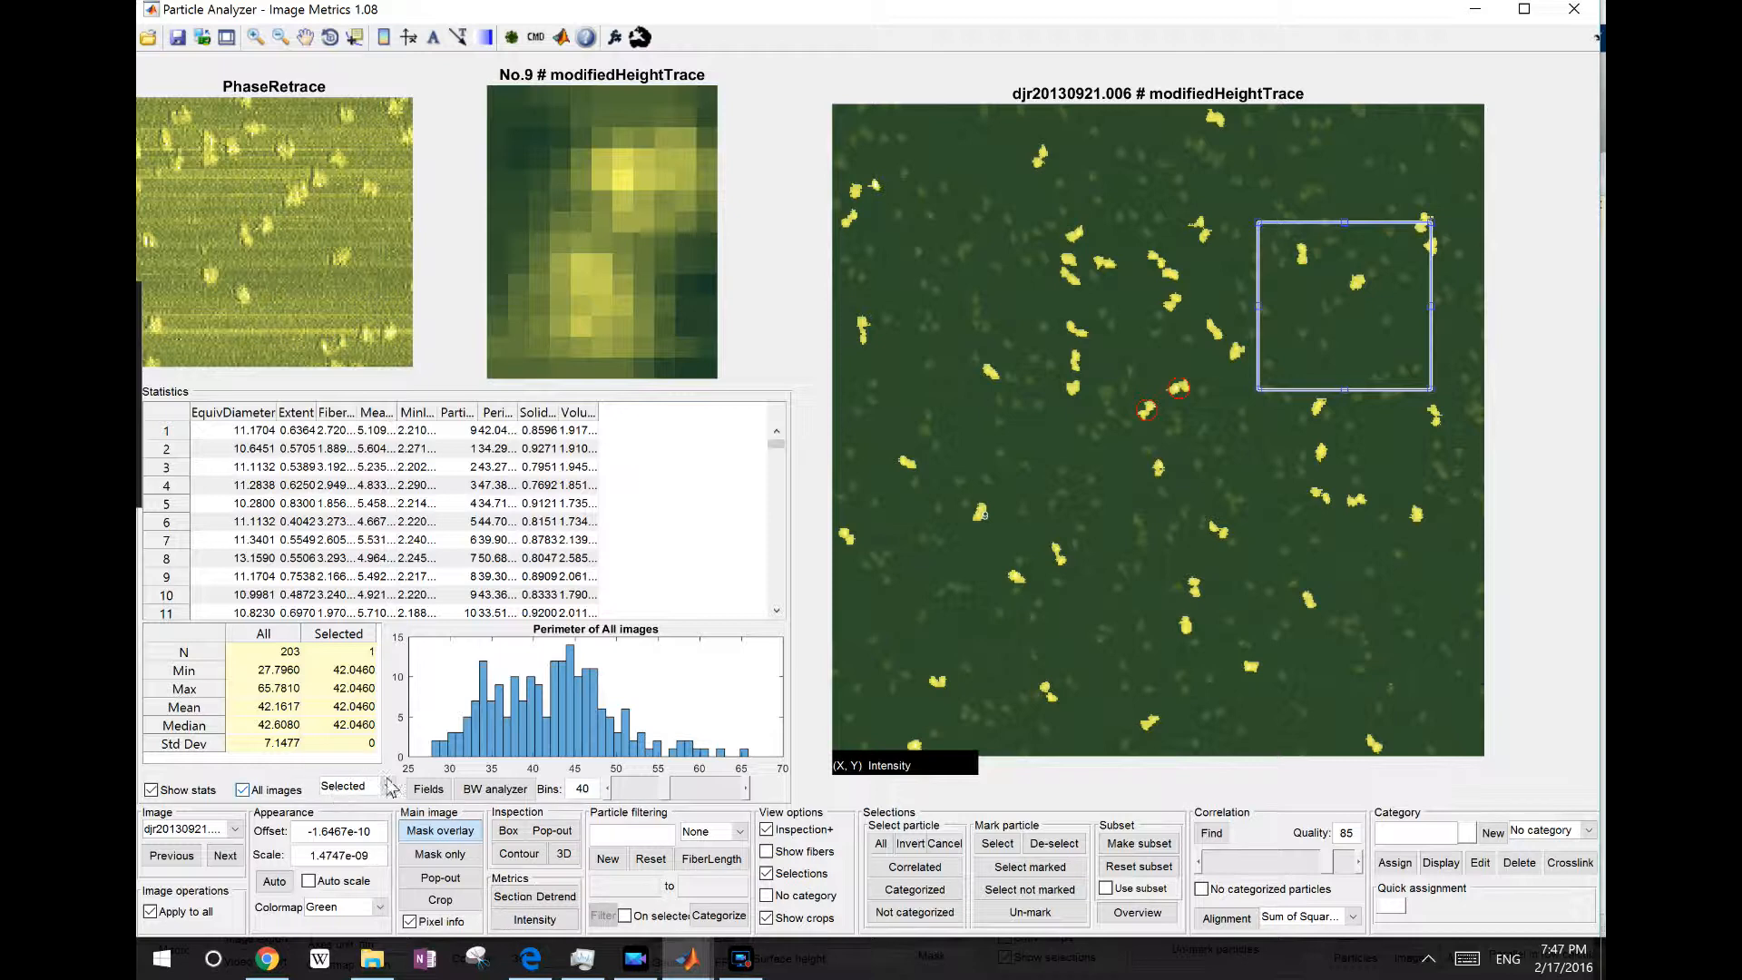
click(243, 789)
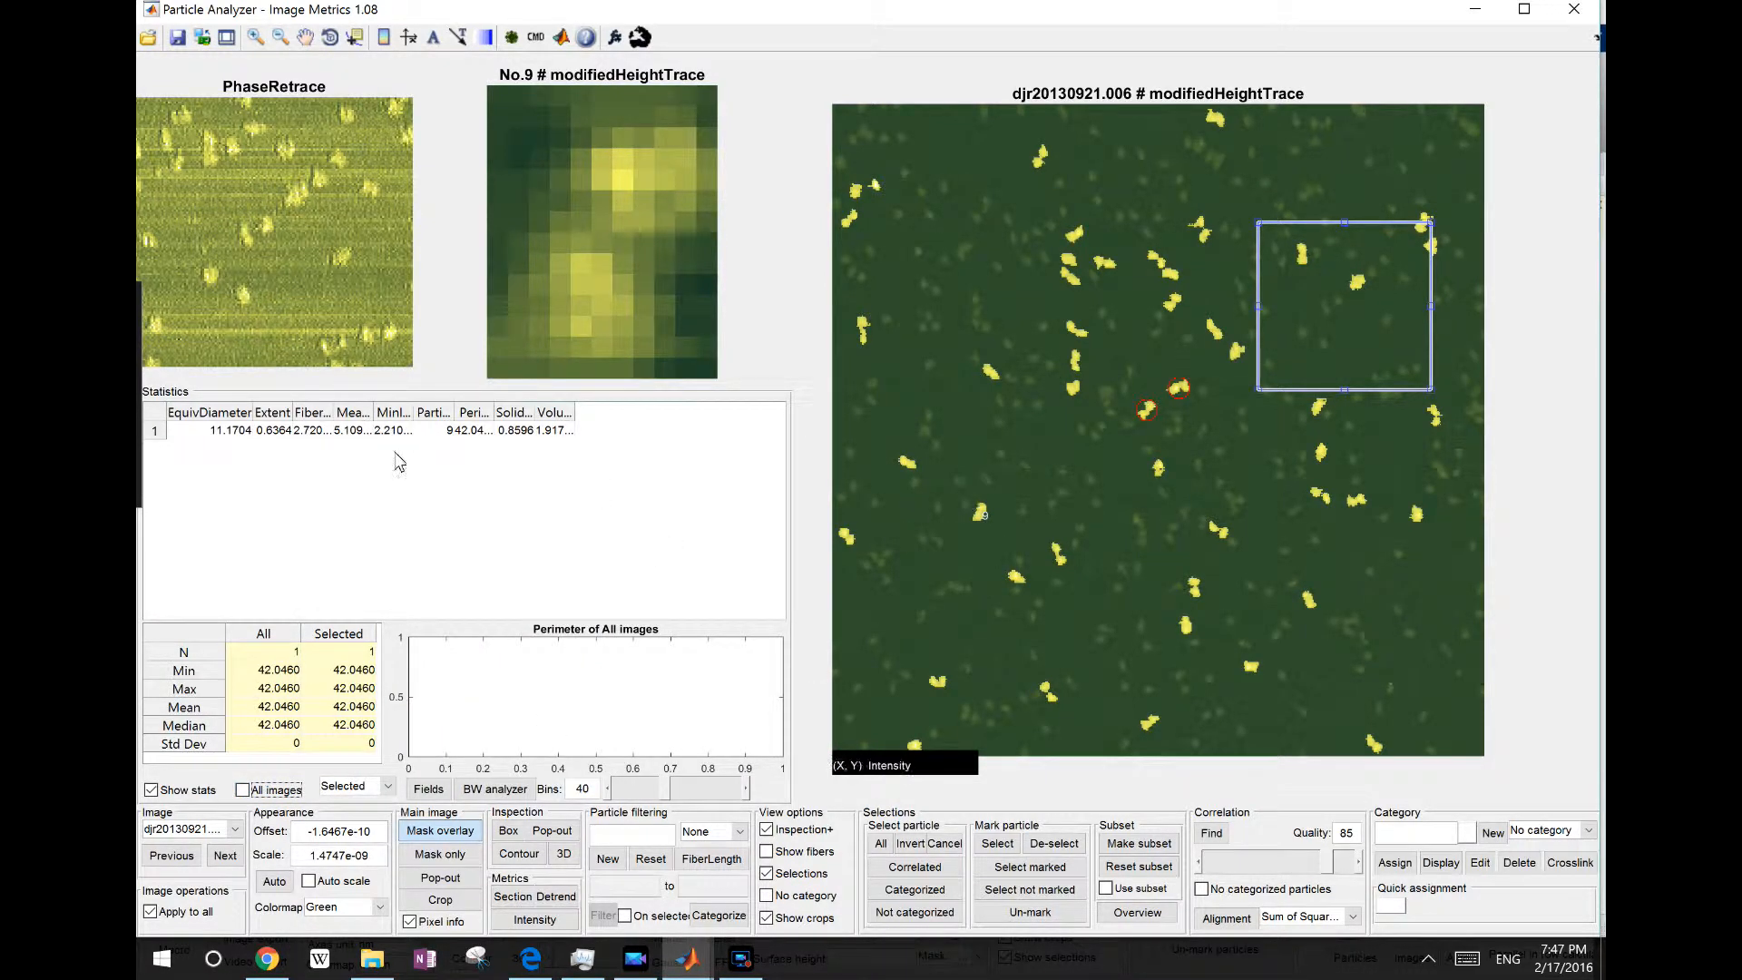
Select particle 14 in the main image and switch the statistics to the marked particles.
click(1061, 558)
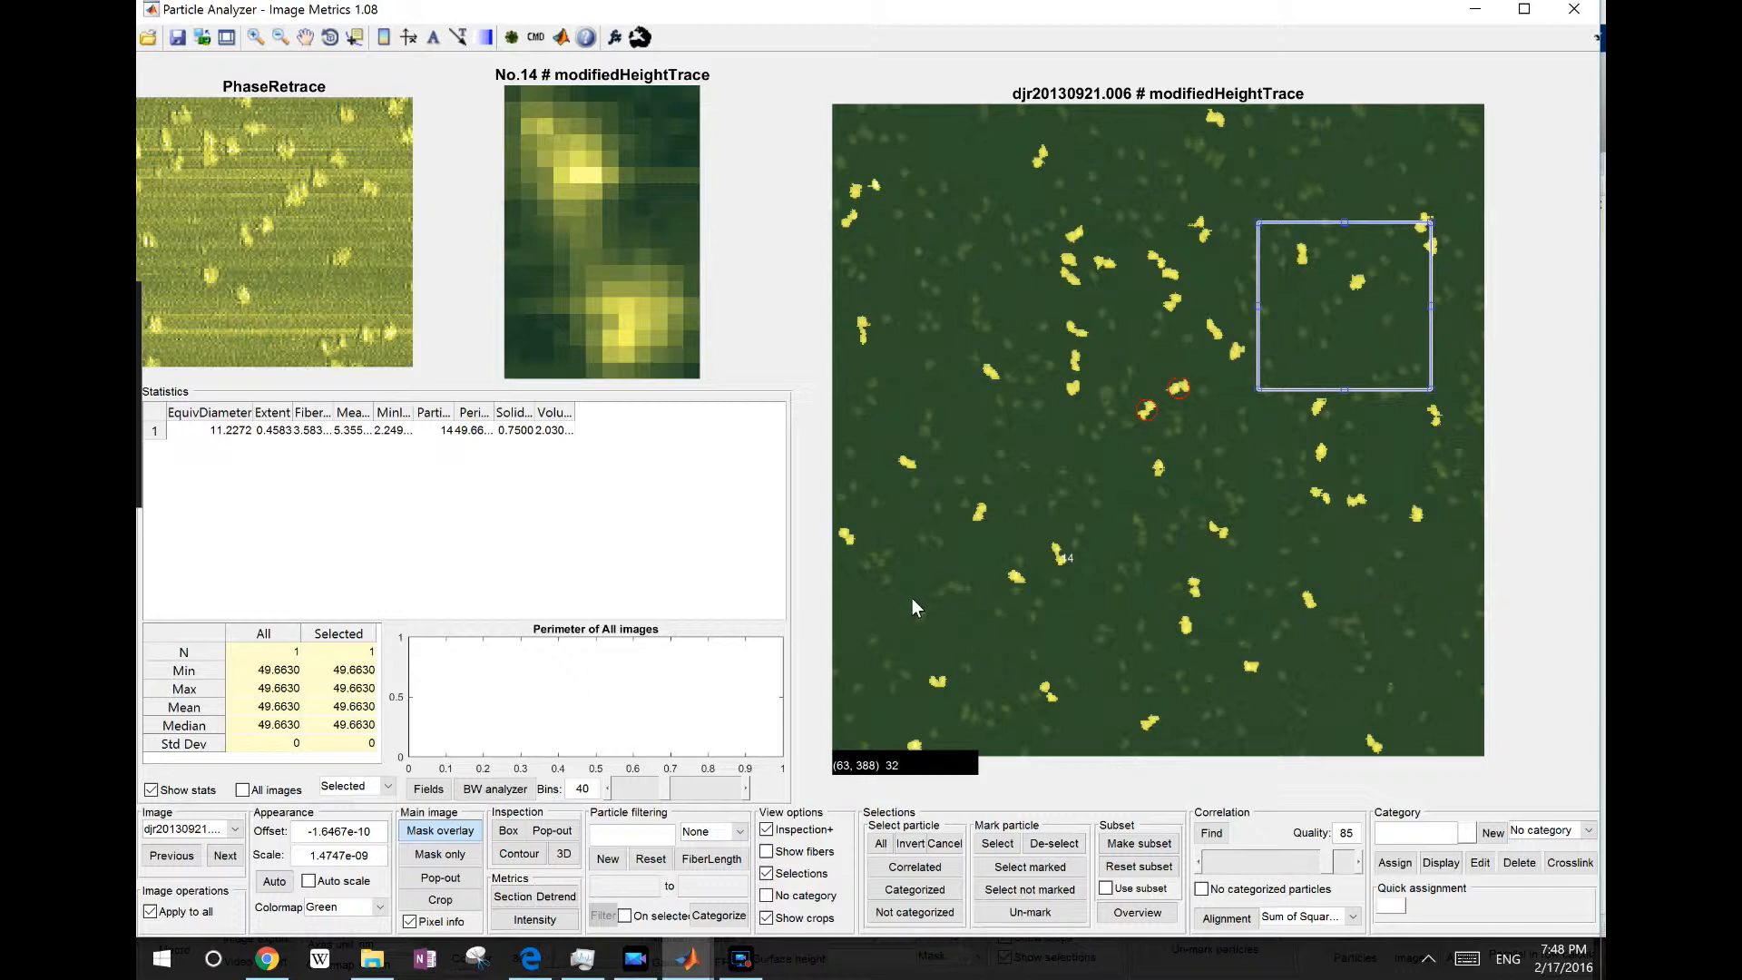
click(367, 788)
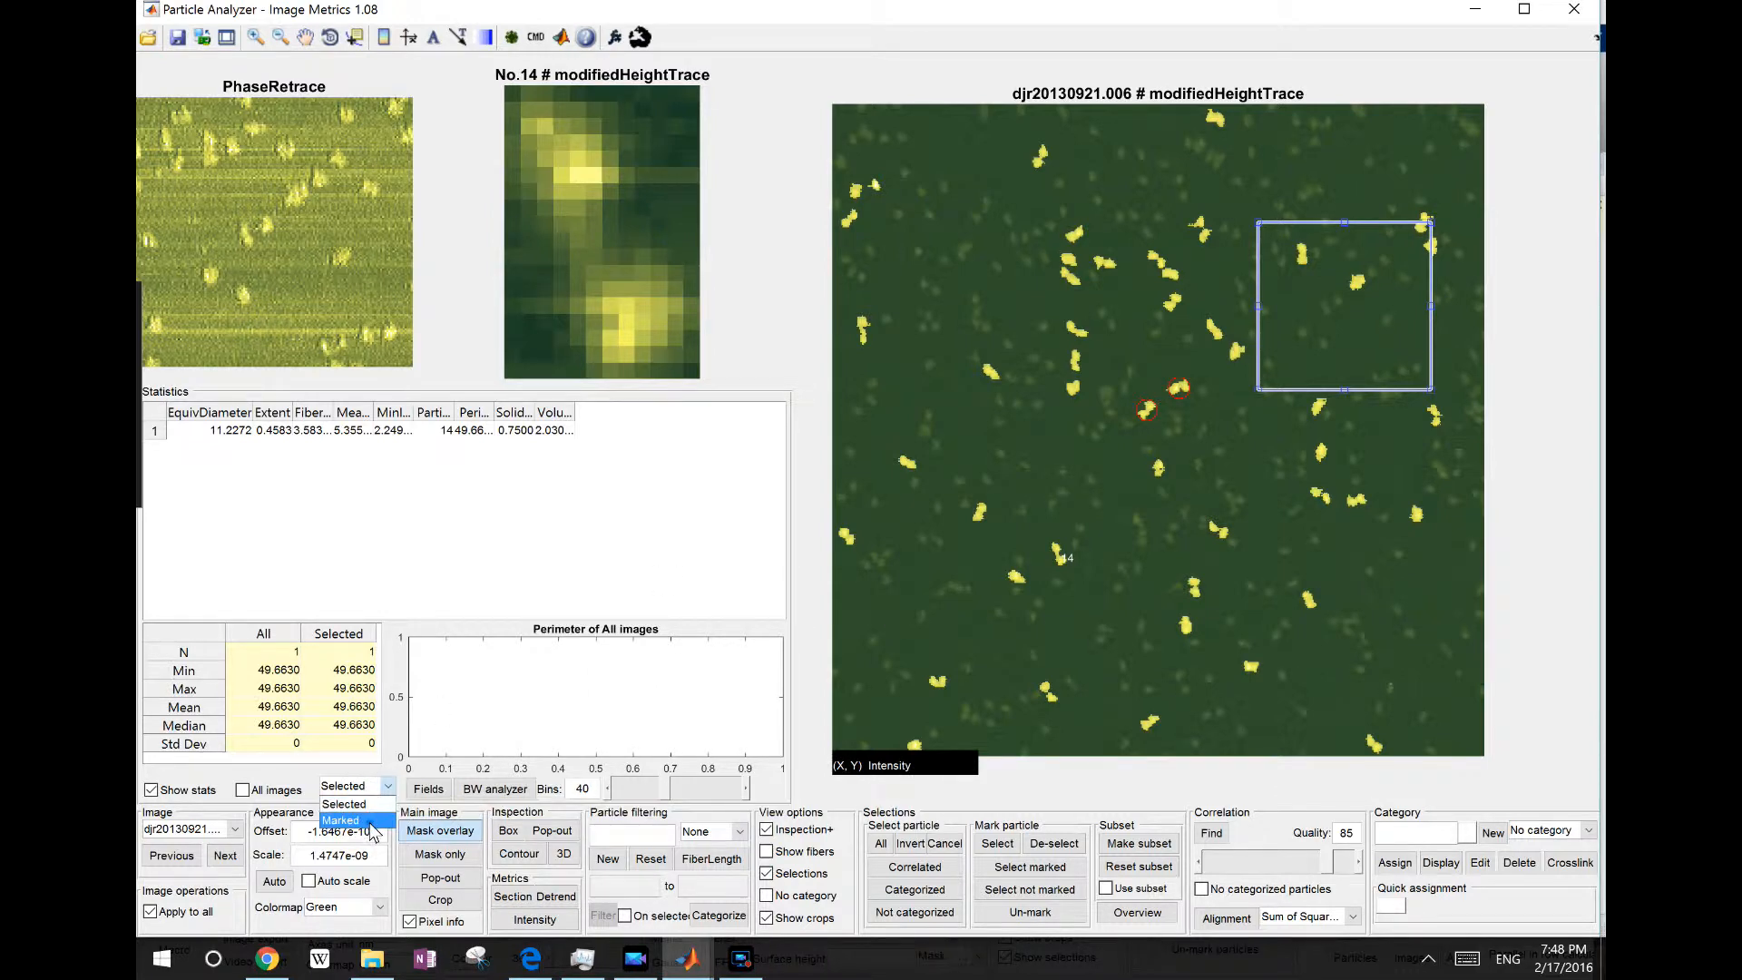
click(370, 822)
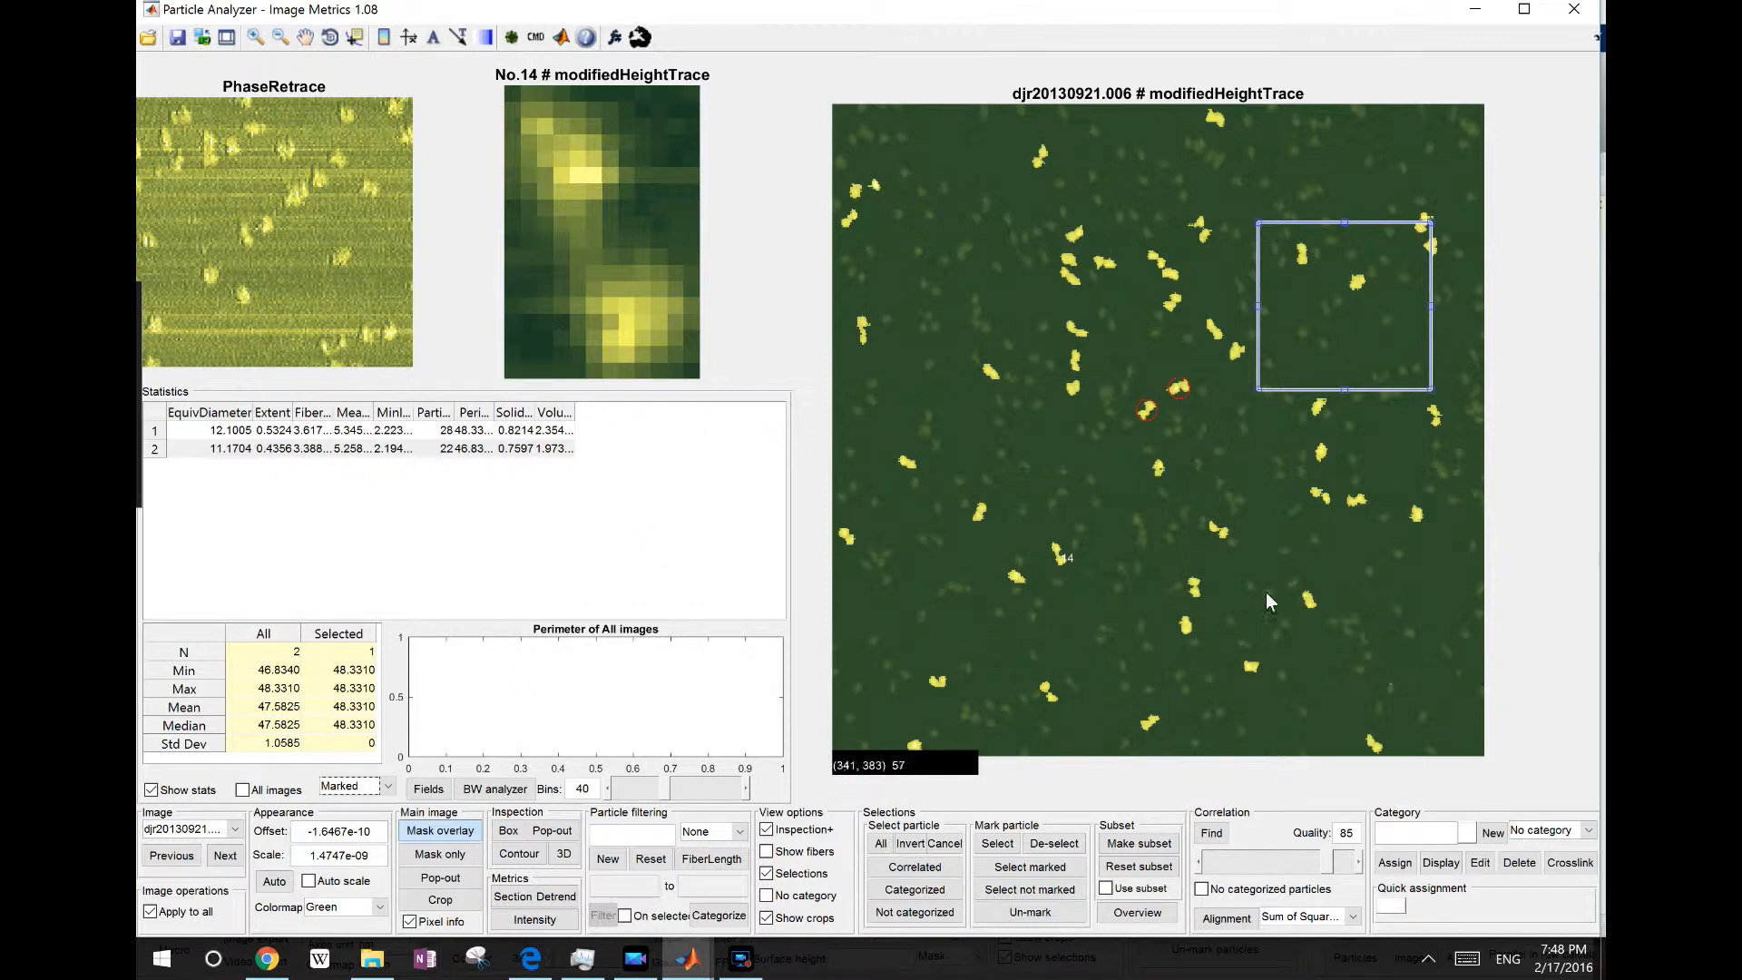
Select all particles again and show the statistics of the selected particles across all images.
click(887, 845)
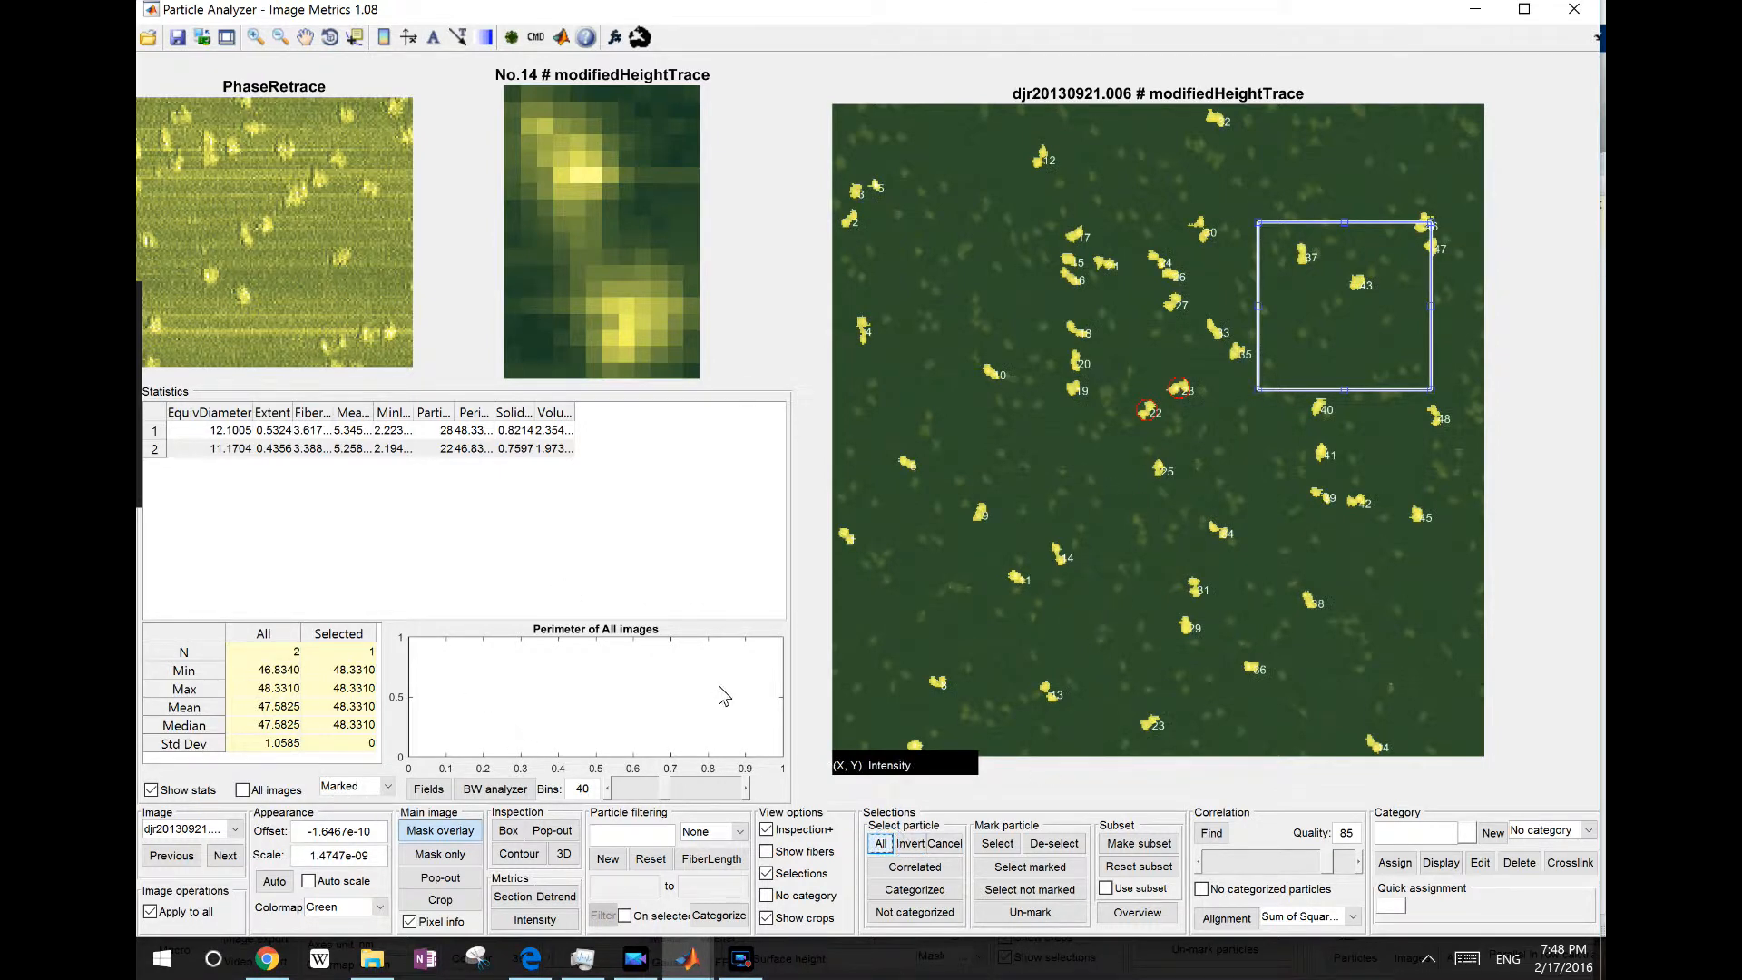
click(243, 789)
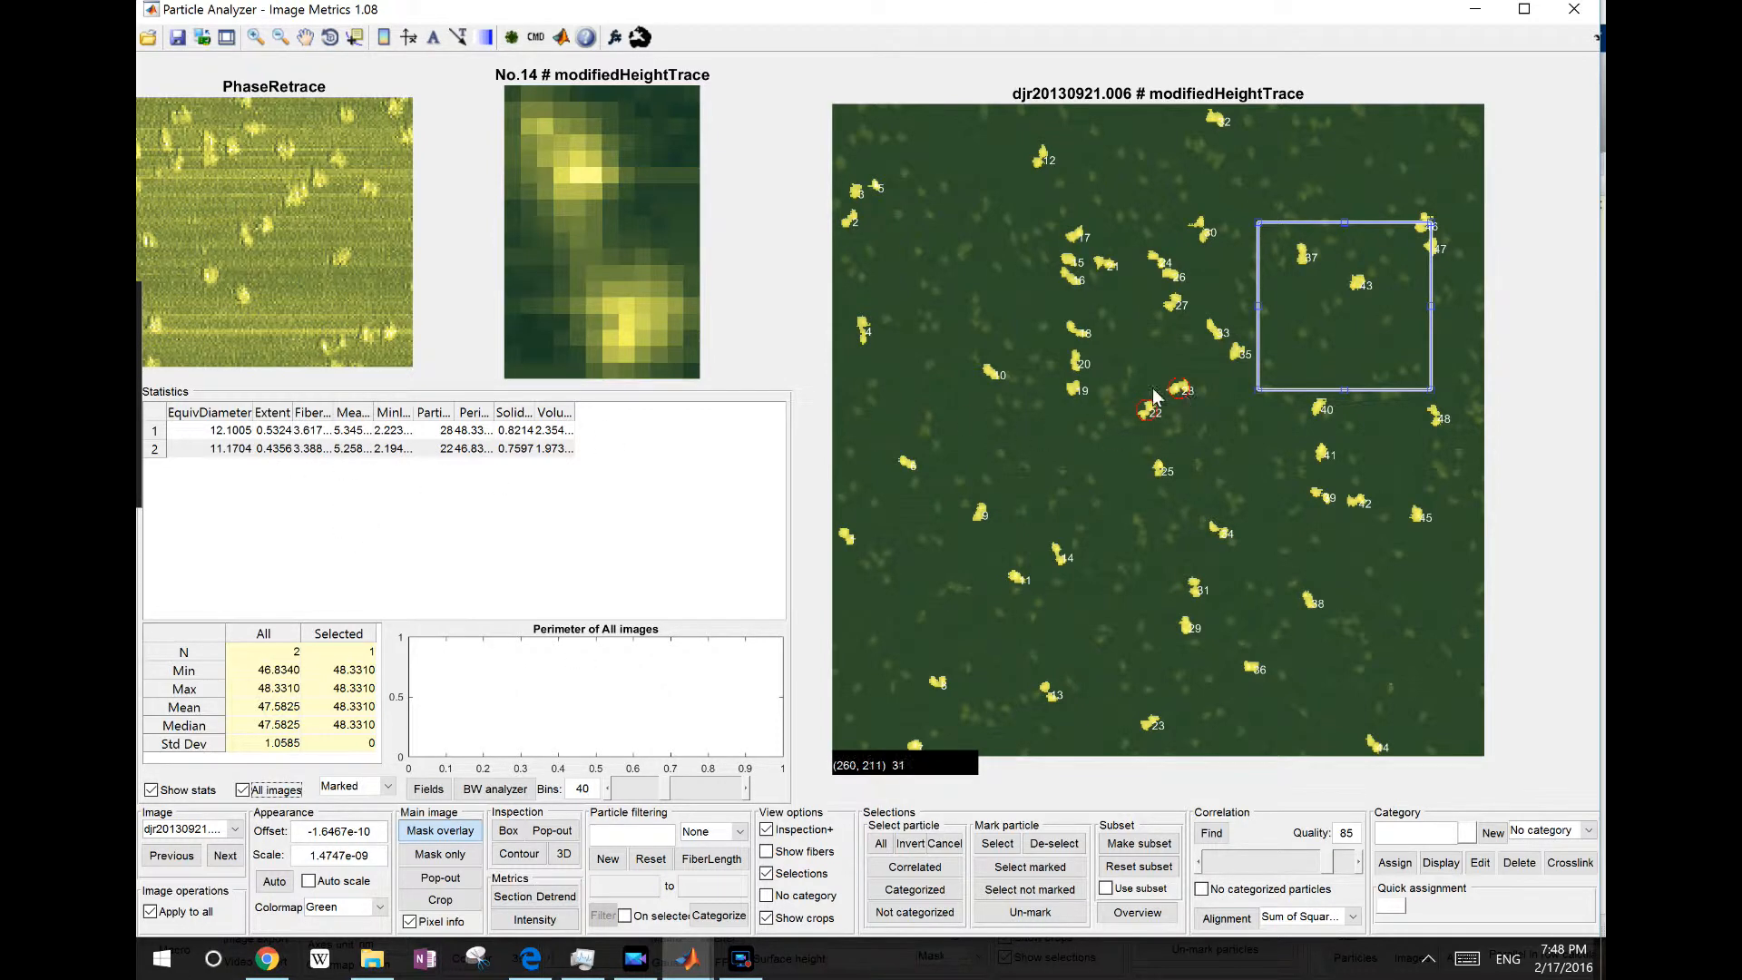
click(350, 793)
click(350, 811)
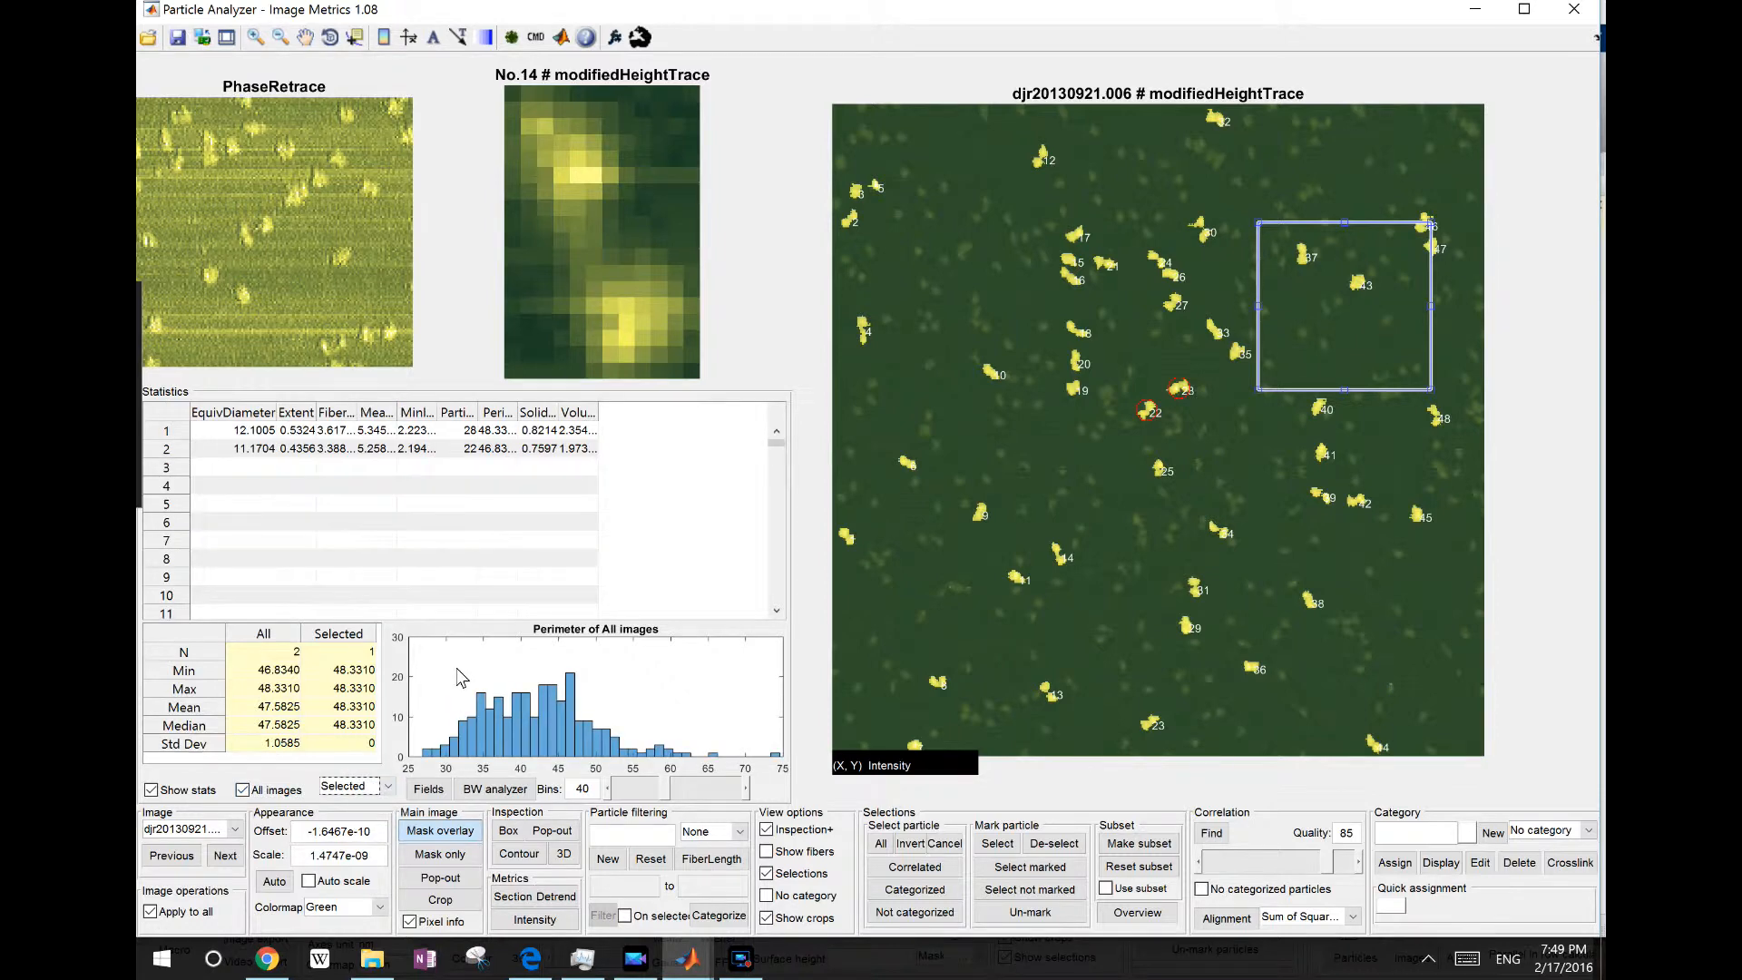